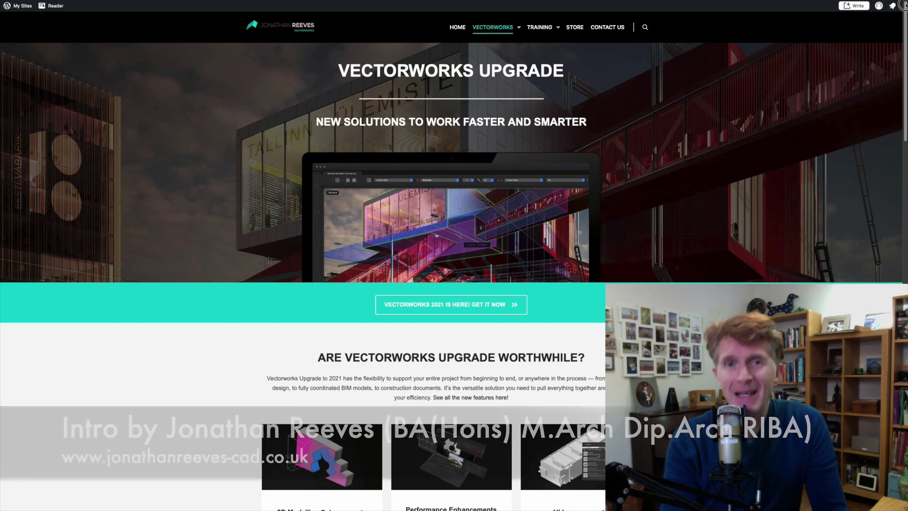
Look through the Vectorworks Upgrade page from its heading down past the feature overview sections
scroll(906, 9, "down", 2)
left_click_drag(905, 13, 903, 88)
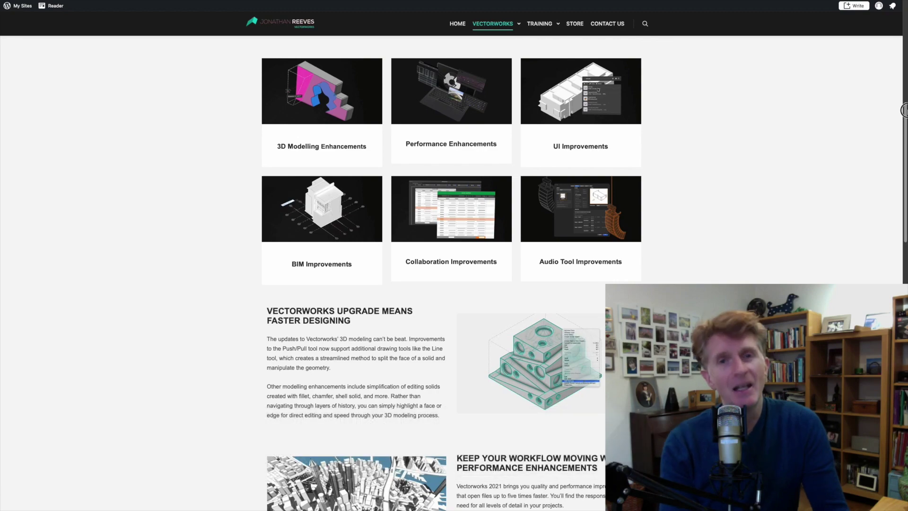
left_click_drag(904, 111, 904, 121)
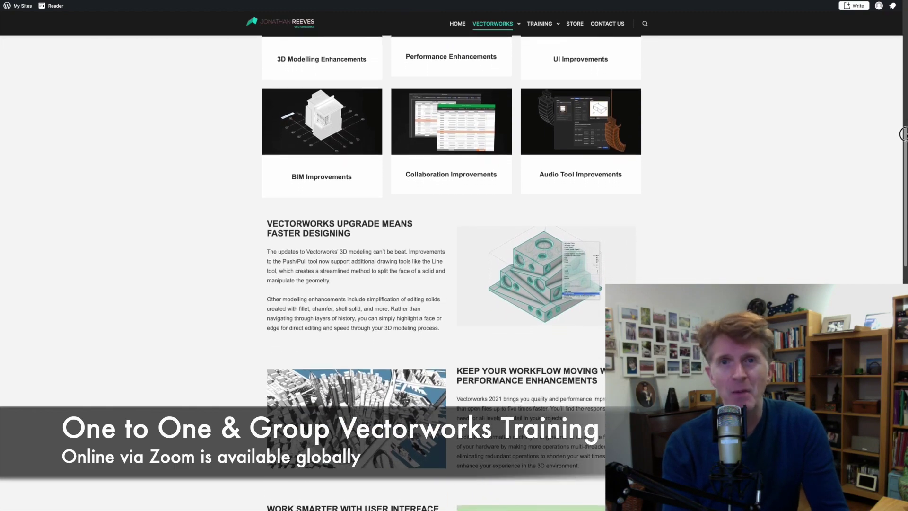
left_click_drag(904, 137, 903, 353)
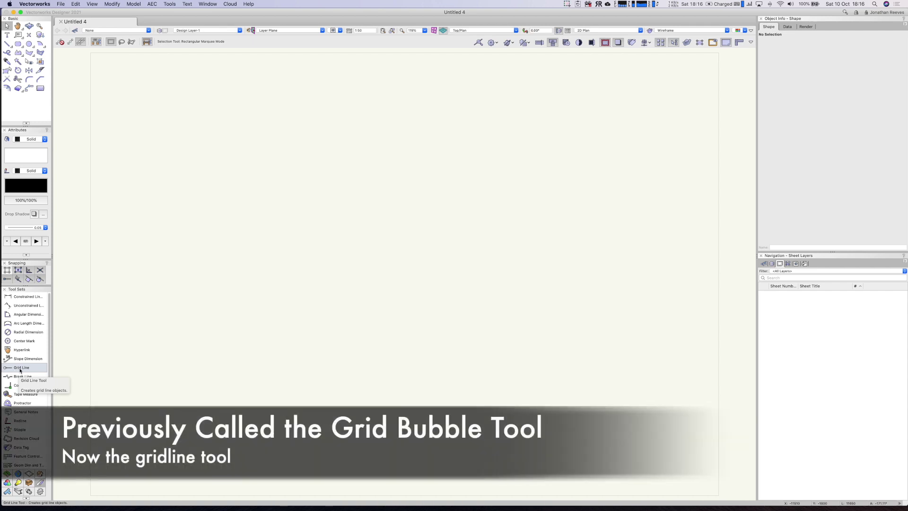
Choose the Grid Line tool, tear off the Dims/Notes tool set as a floating palette and view its tools as Icons
left_click(20, 368)
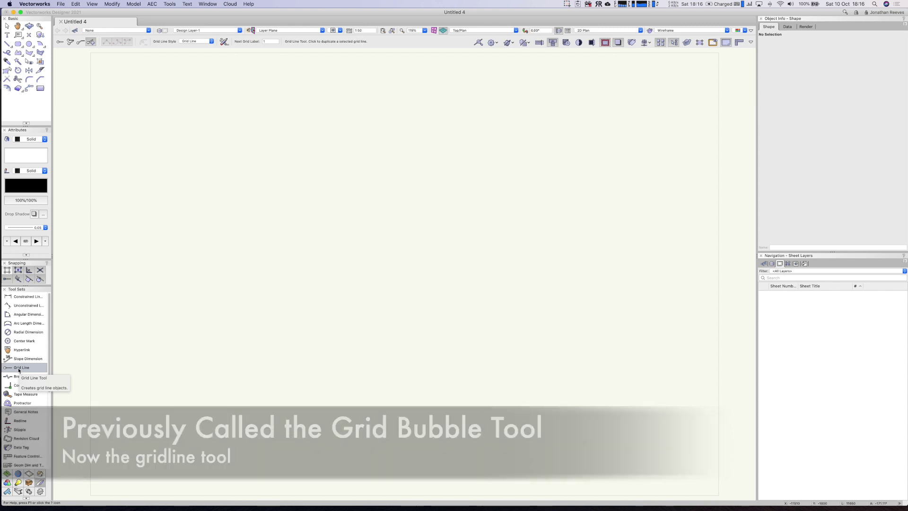
left_click_drag(39, 482, 97, 278)
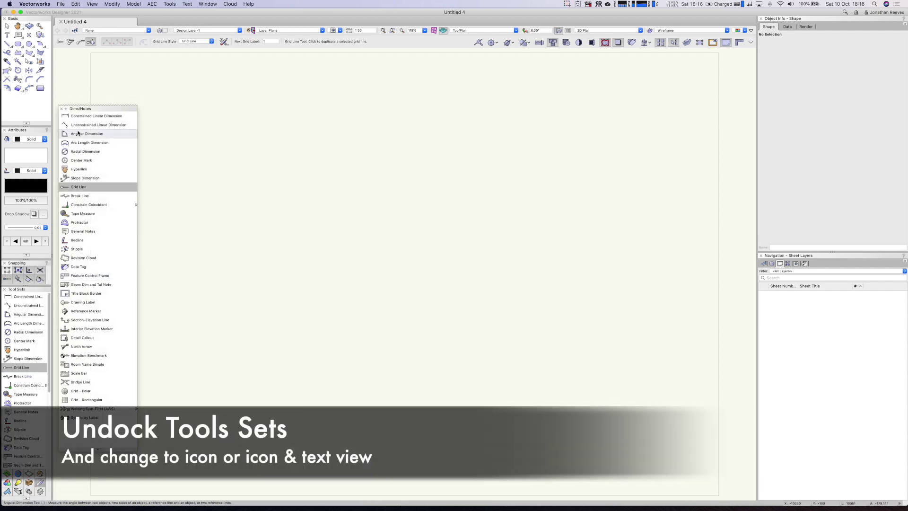
right_click(99, 451)
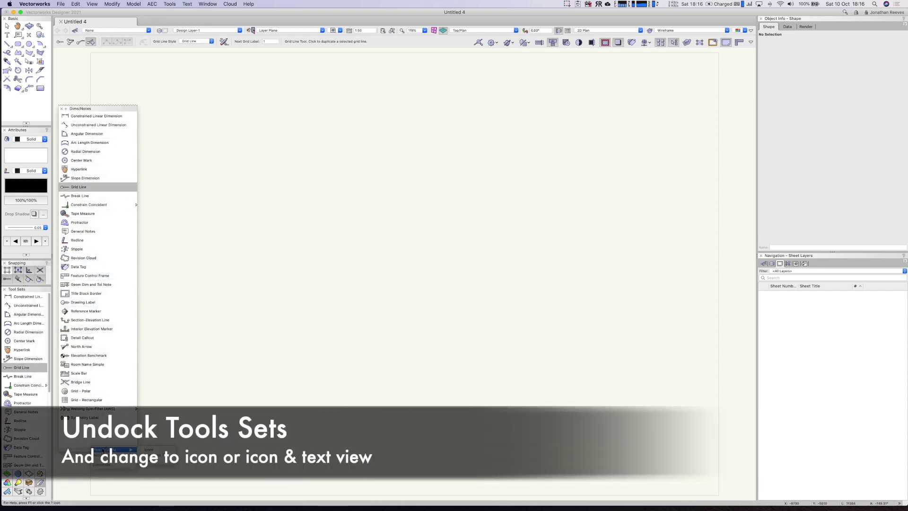
mouse_move(124, 449)
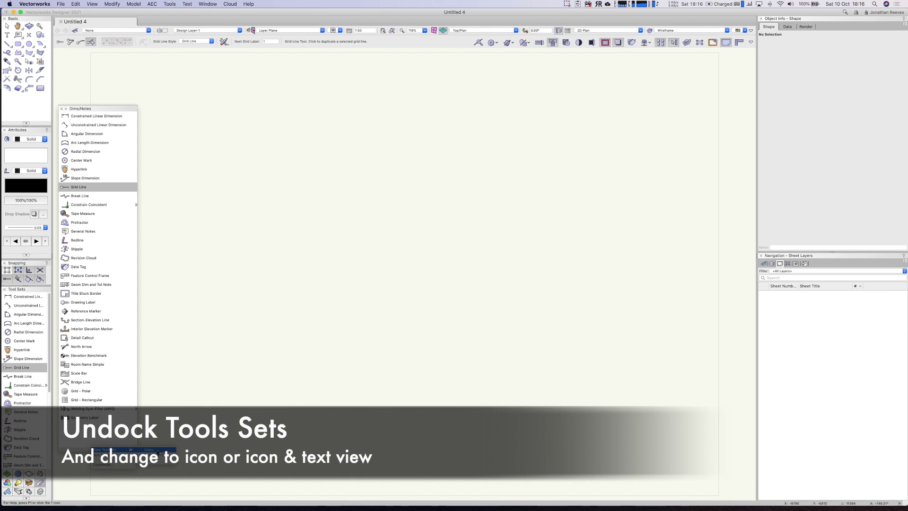
left_click(157, 452)
Display the floating Dims/Notes palette's tools as Icons and Text and lengthen it to show every tool
right_click(91, 156)
mouse_move(118, 159)
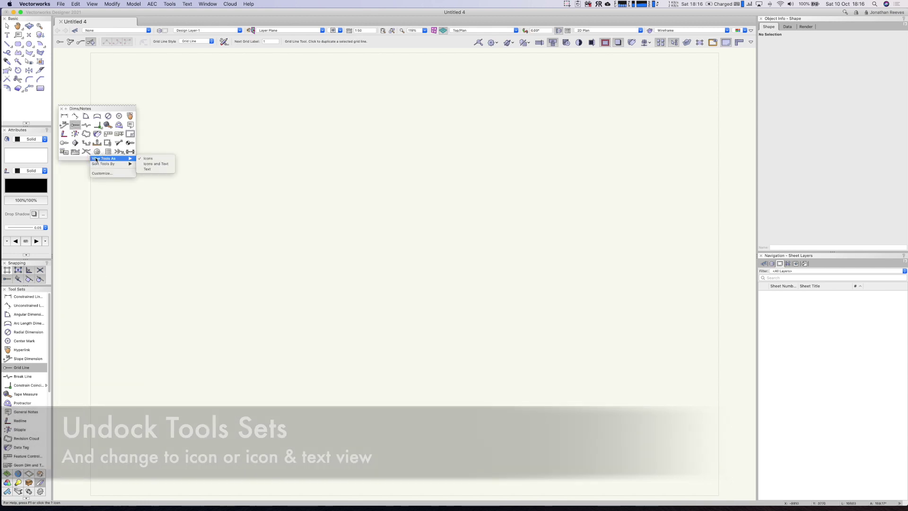
left_click(145, 164)
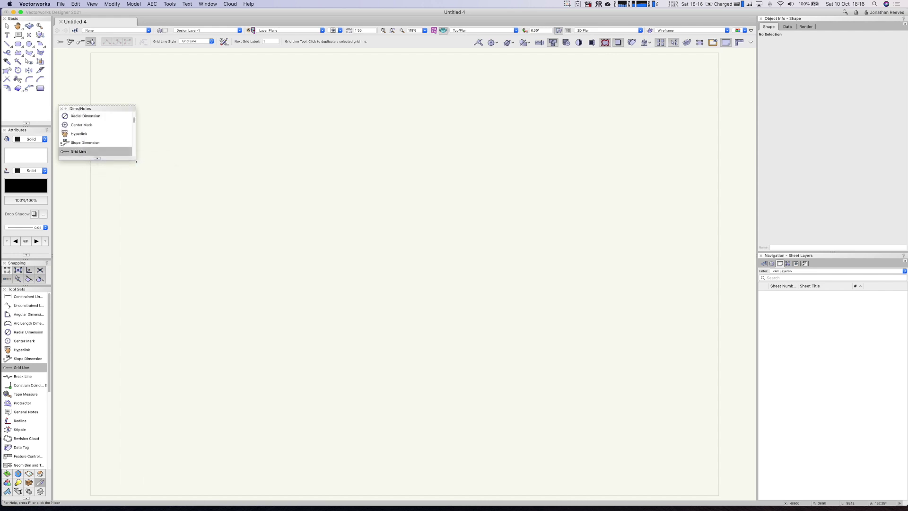
left_click_drag(134, 160, 124, 450)
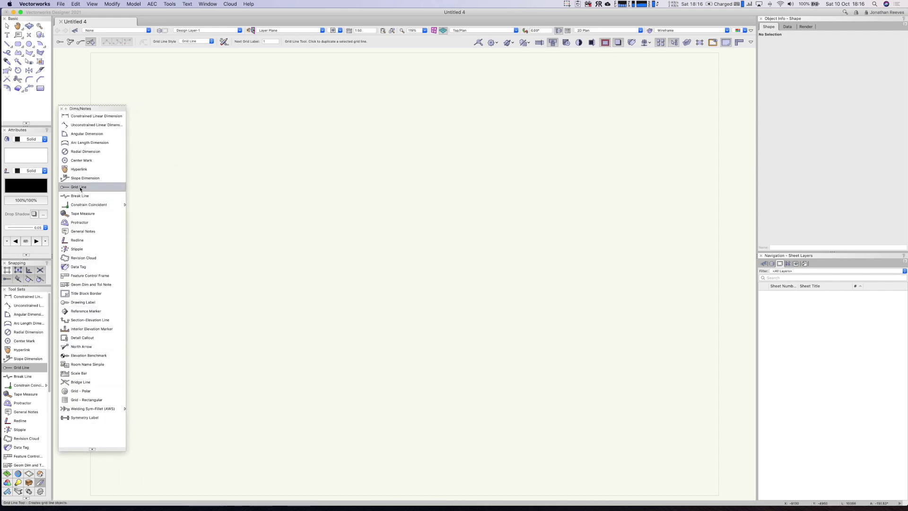
Set the Grid Line tool to two-click endpoint mode with the Grid Line style from the Vectorworks Libraries
left_click(59, 42)
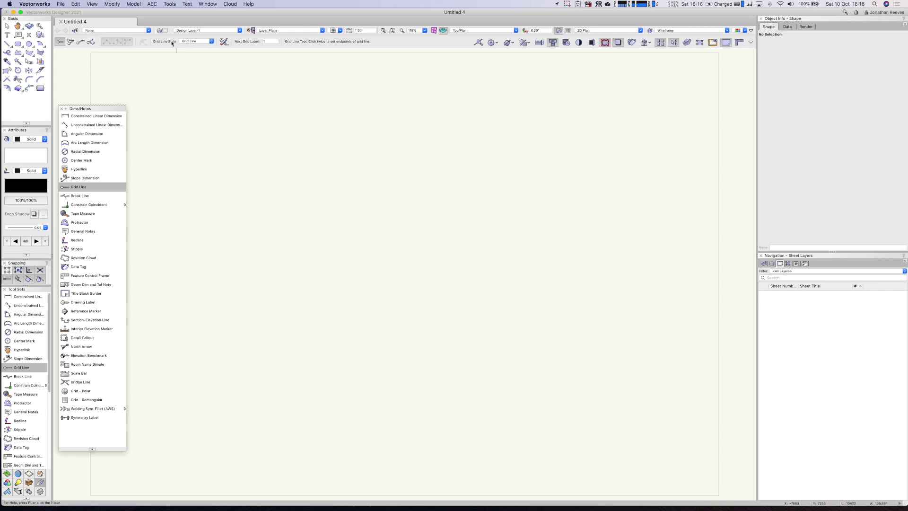
left_click(201, 42)
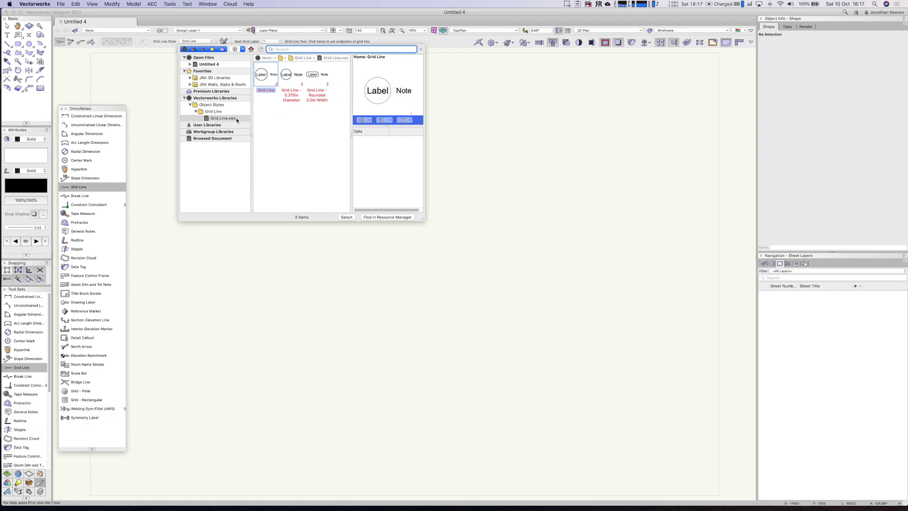
double_click(270, 75)
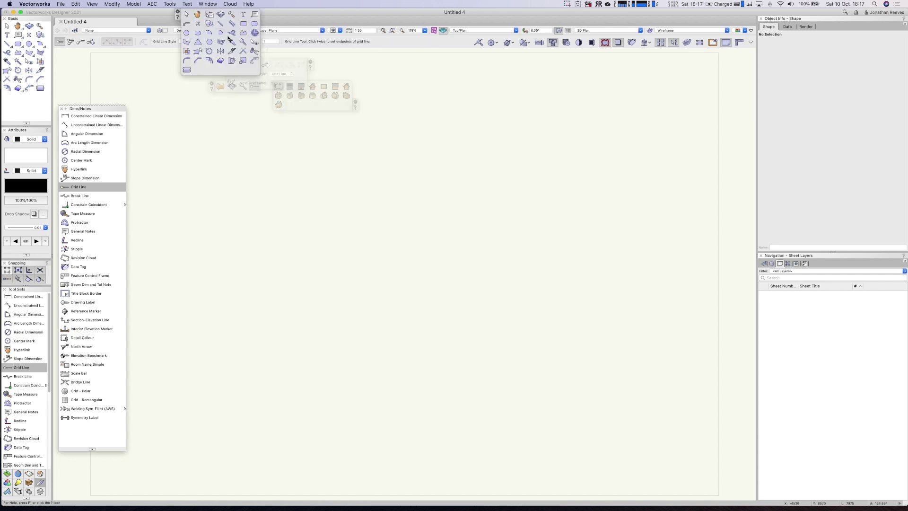
Set Show Bubble at to Both Ends in the grid line preferences
left_click(225, 42)
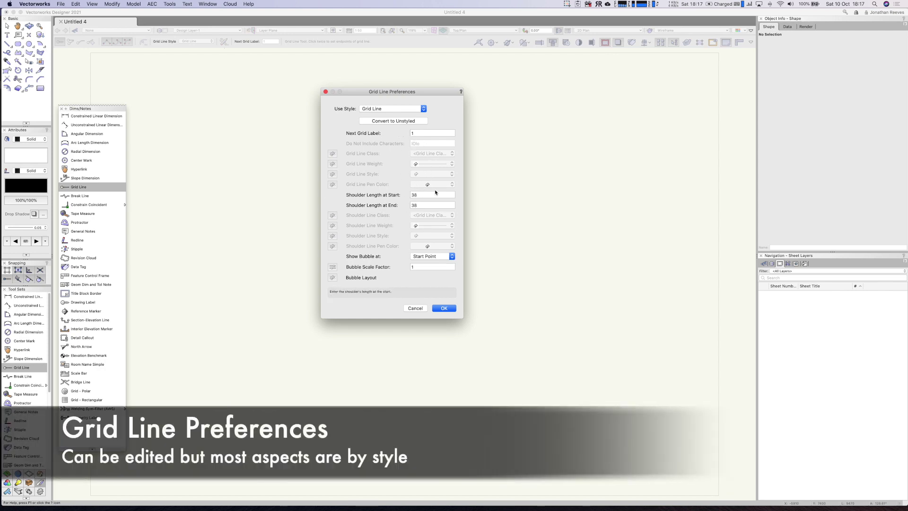
left_click(432, 258)
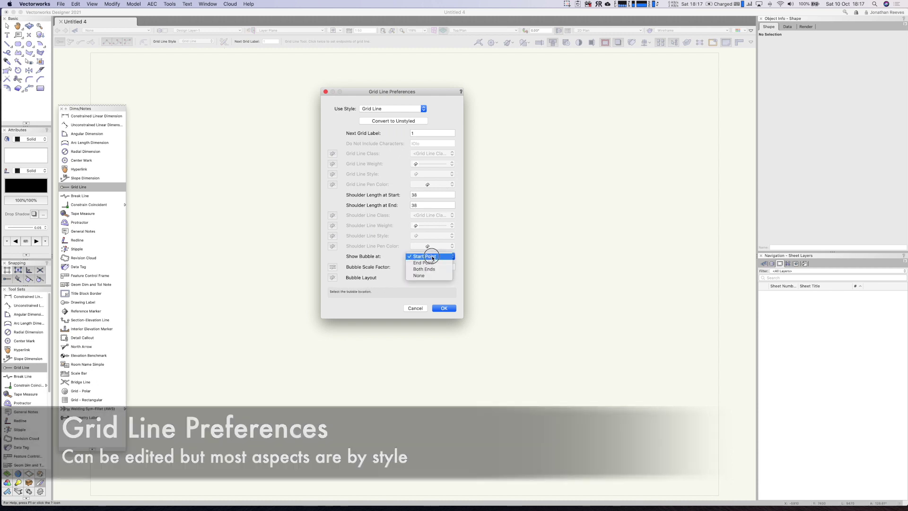
left_click(432, 270)
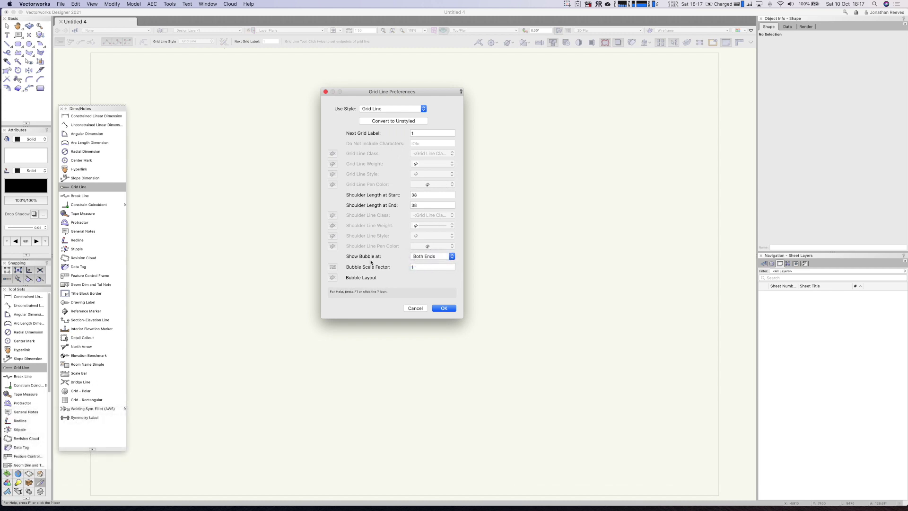
left_click(443, 308)
Draw a vertical grid line about 7000 mm long near the left side of the page
left_click(224, 157)
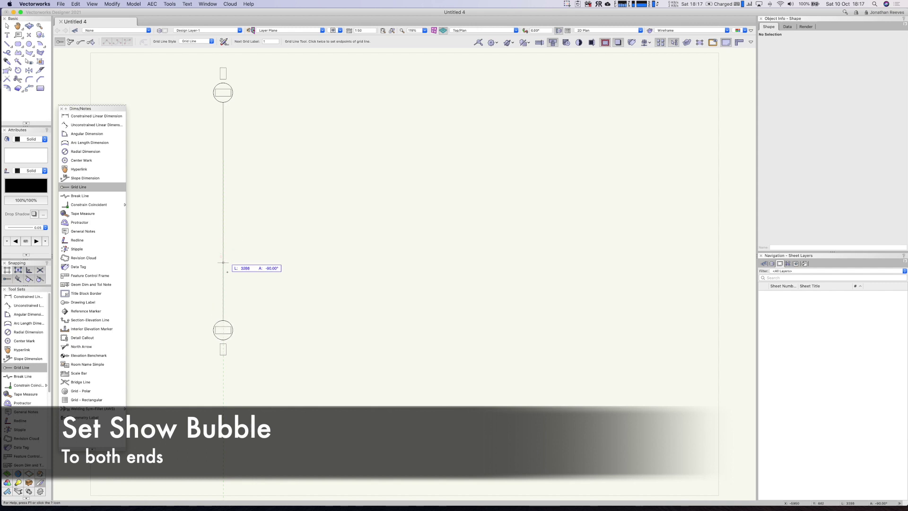
key("Tab")
type("8000")
key("Tab")
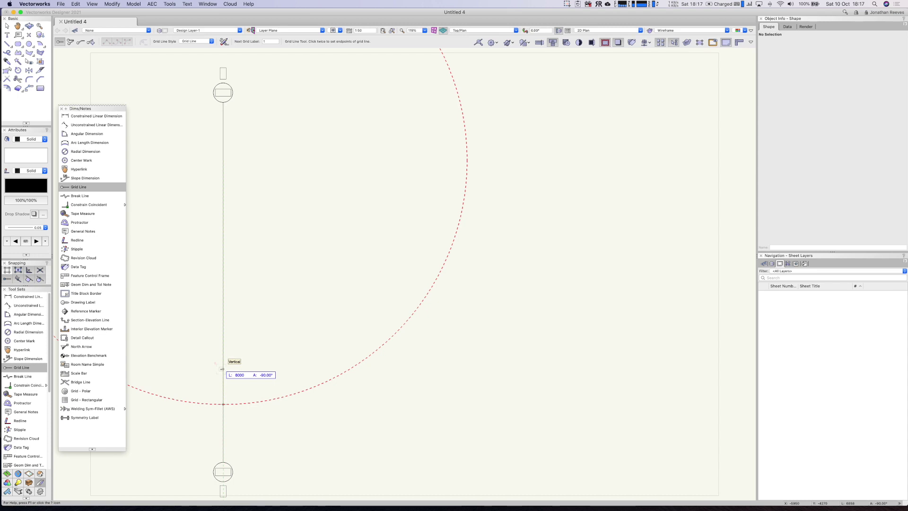
key("Tab")
key("Tab")
left_click(221, 369)
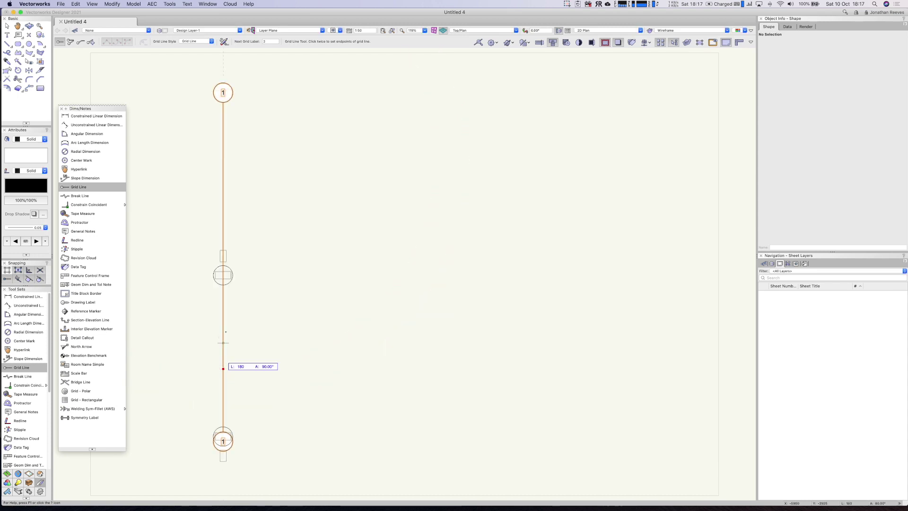
key("x")
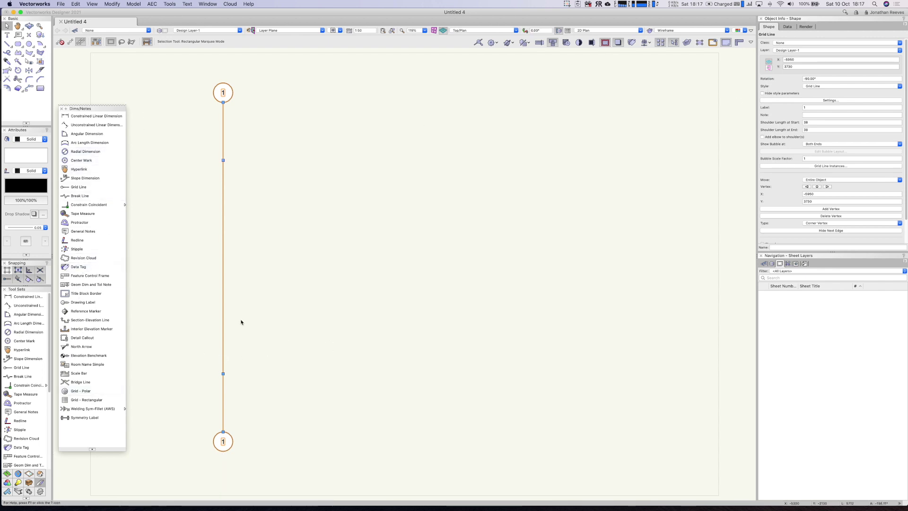
Duplicate the vertical grid line to its right at a distance of 3000 mm using the Grid Line tool's duplicate mode
left_click(21, 367)
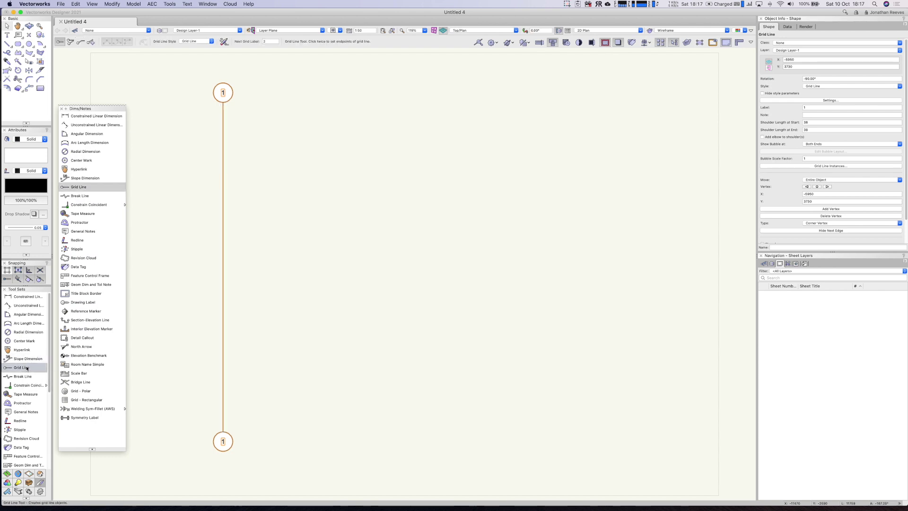
left_click(92, 43)
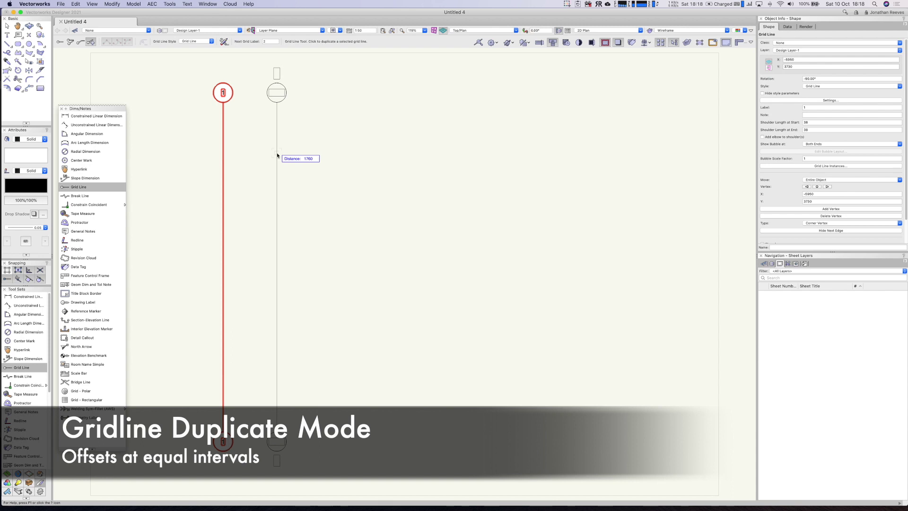
key("Tab")
type("3000")
key("Return")
left_click(278, 152)
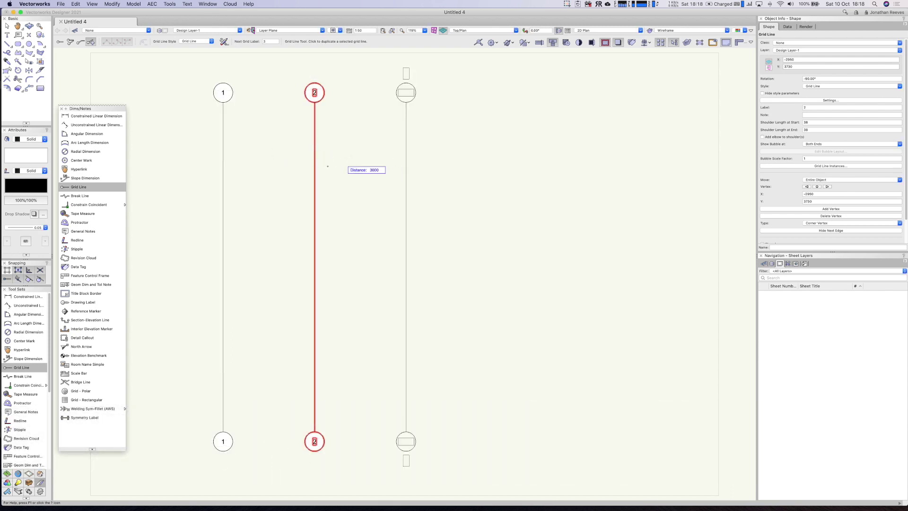
Add four more vertical grid lines to the right at the same 3000 mm spacing and select all six
left_click(457, 166)
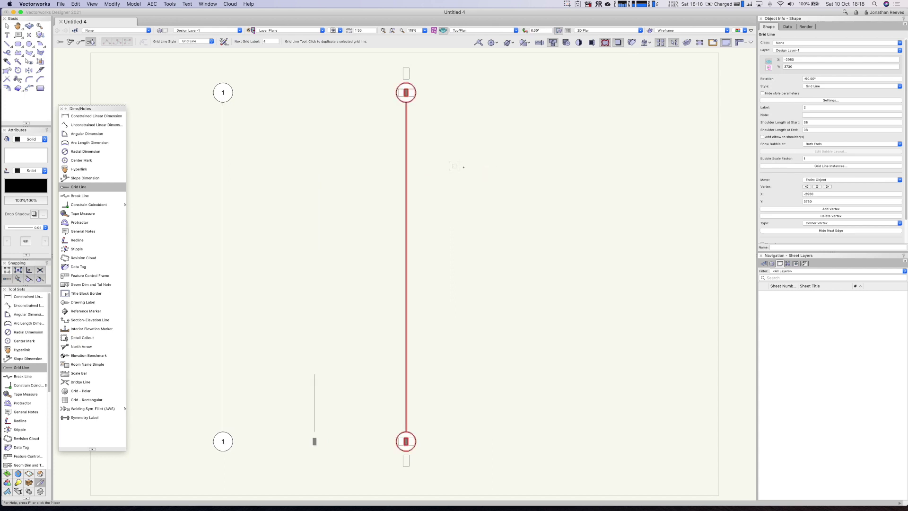
left_click(481, 168)
left_click(539, 182)
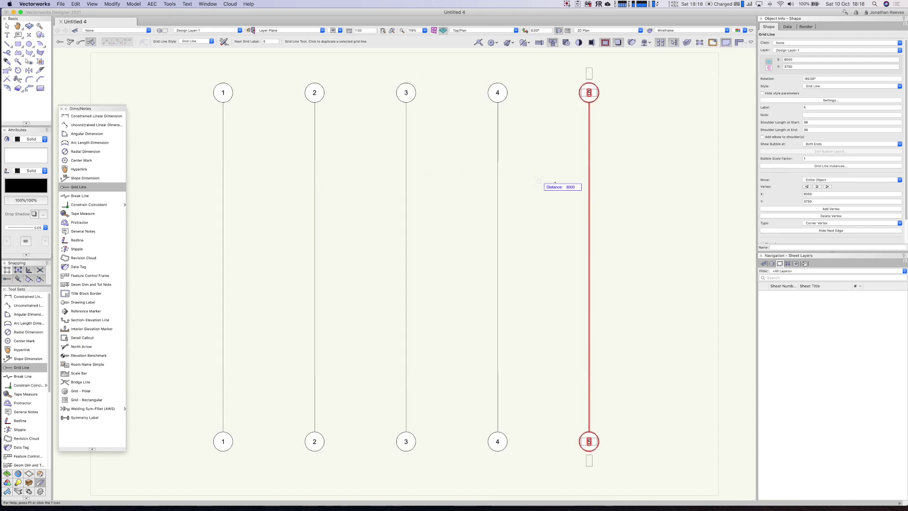
left_click(633, 180)
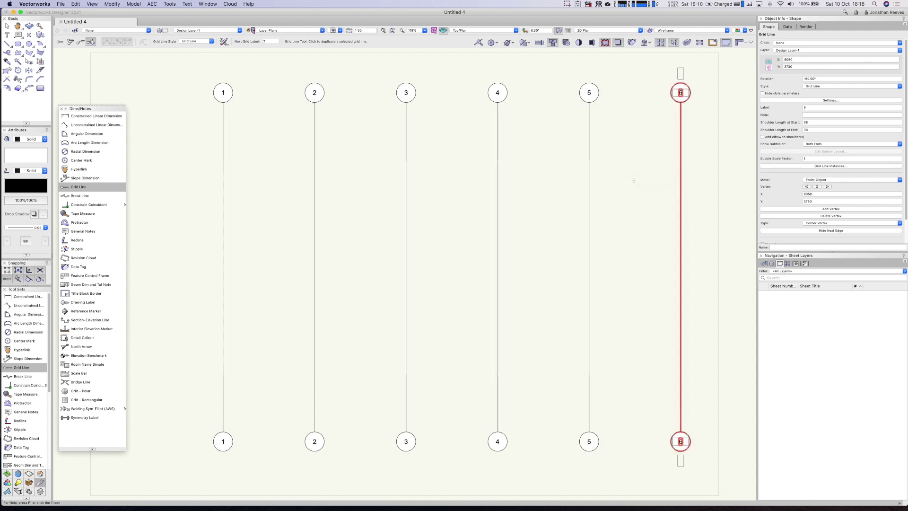
scroll(253, 235, "down", 2)
key("x")
left_click_drag(227, 122, 574, 404)
scroll(382, 250, "up", 2)
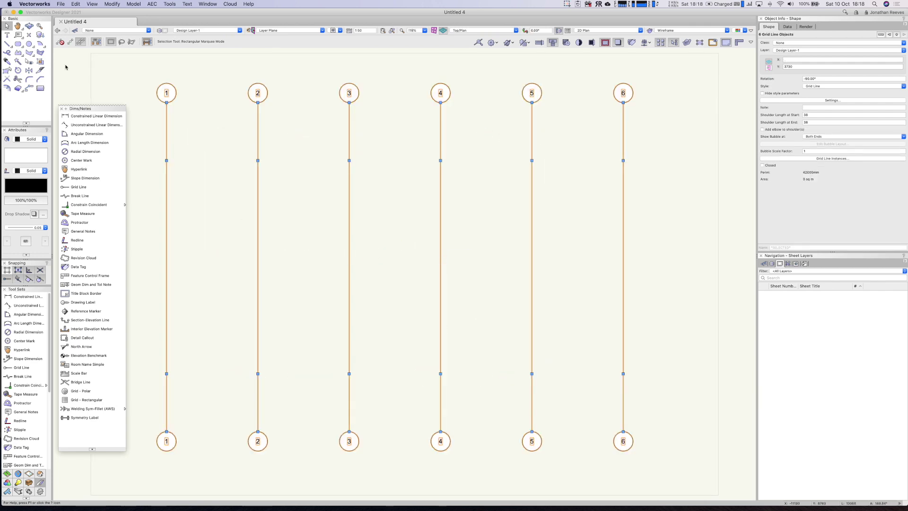
Draw a horizontal grid line about 16500 mm long across the upper part of the six vertical grid lines
left_click(21, 368)
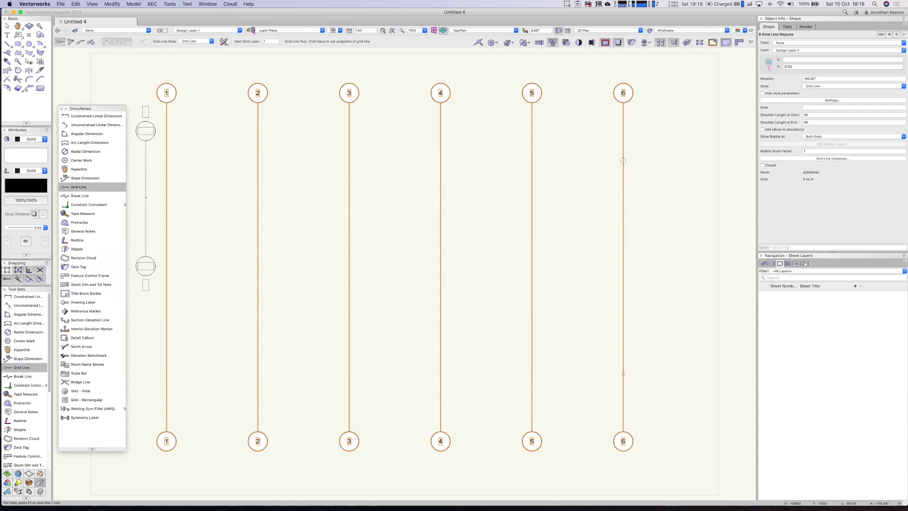
left_click(144, 196)
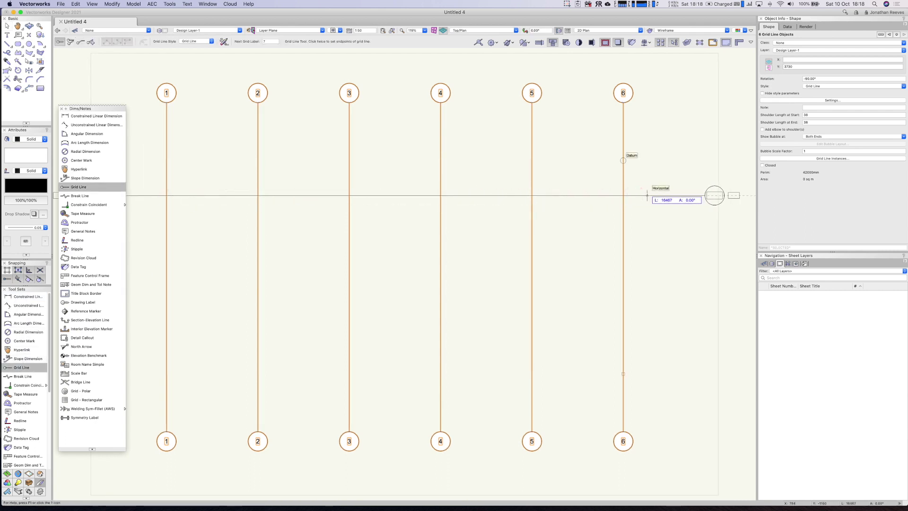
left_click(714, 196)
scroll(600, 199, "down", 3)
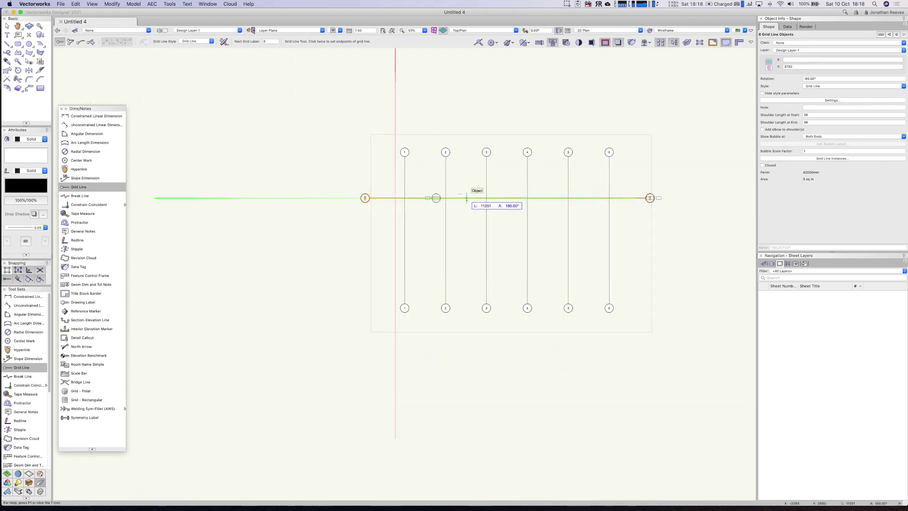
Shorten the shoulders at both ends of the horizontal grid line to bring its bubbles closer to the vertical lines
key("x")
left_click_drag(368, 199, 389, 197)
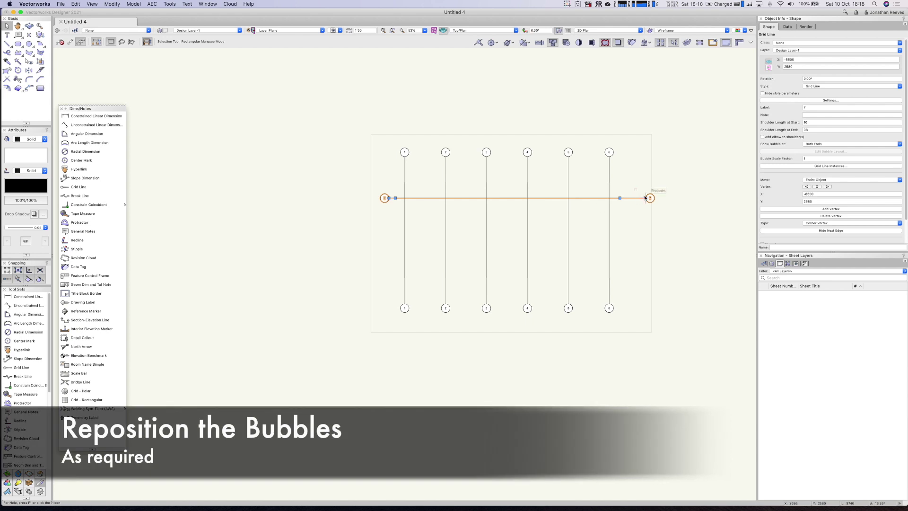
left_click_drag(646, 197, 632, 198)
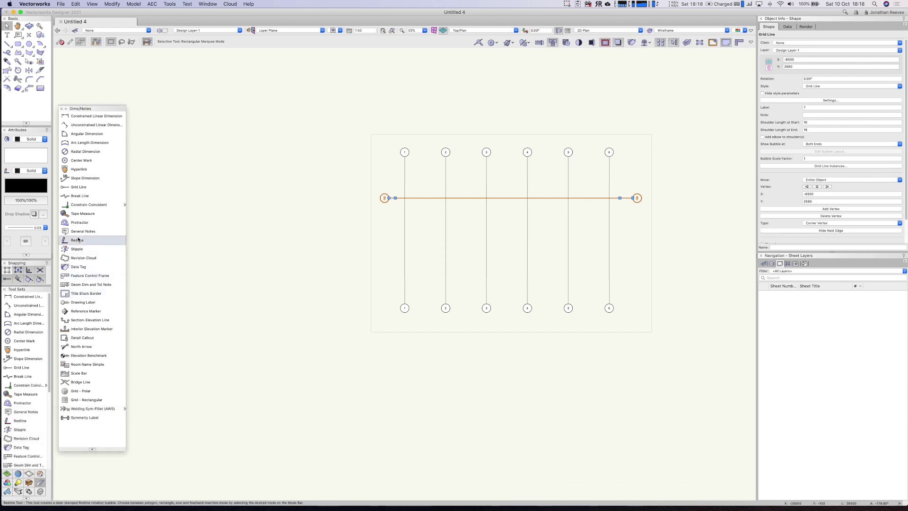
Set the Grid Line tool to duplicate mode with default start and end shoulder lengths of 10
left_click(78, 187)
key("super+5")
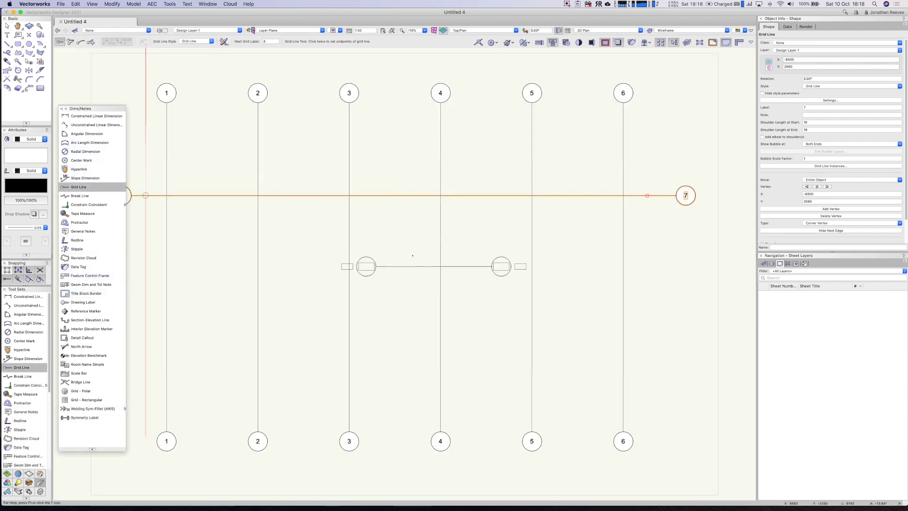
left_click(91, 43)
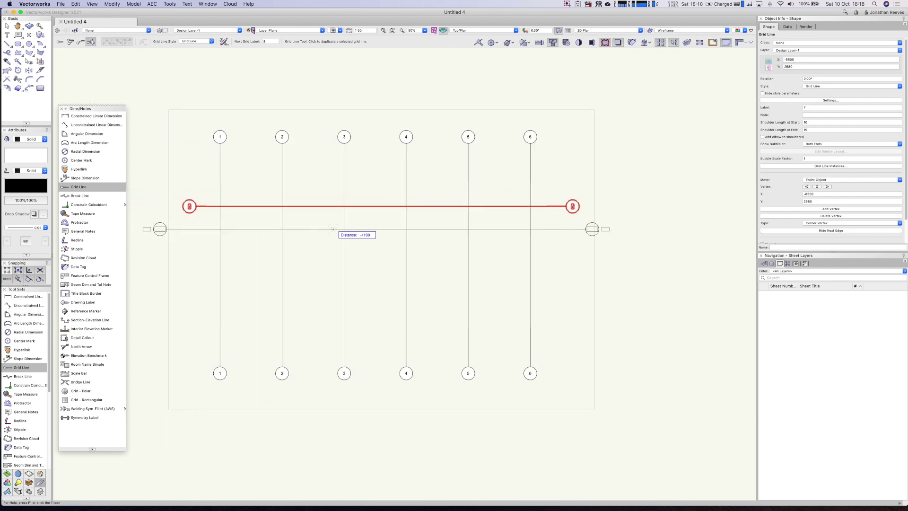
left_click(225, 41)
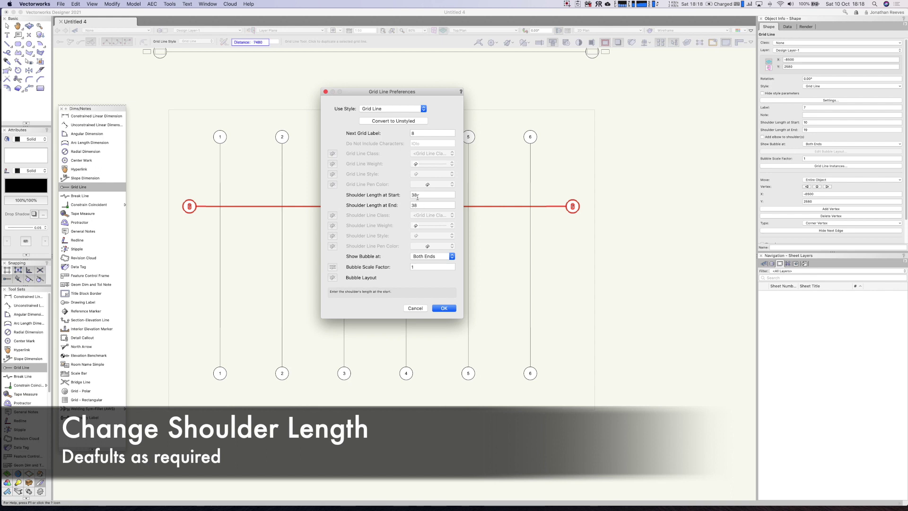
double_click(425, 195)
type("1")
key("Tab")
key("Return")
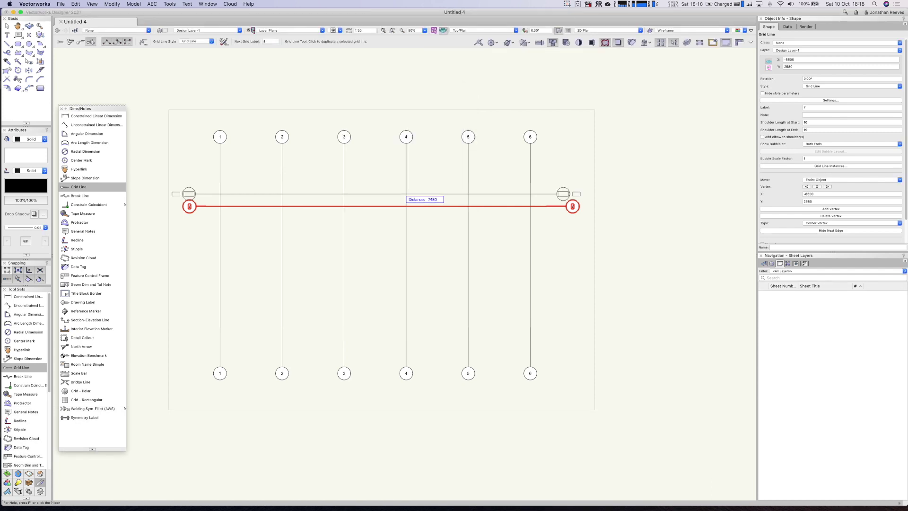
Duplicate the horizontal grid line three times downward at 2000 mm spacing using the Grid Line tool's duplicate mode
left_click(388, 239)
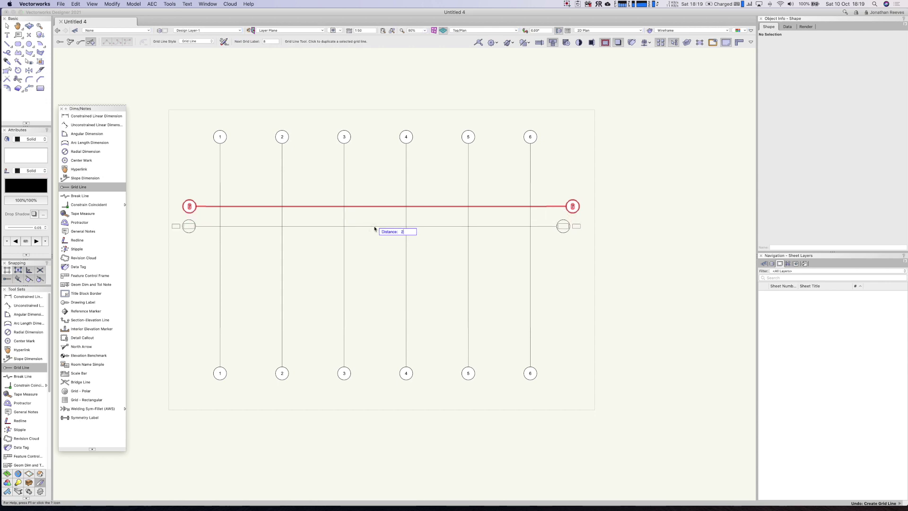
left_click(379, 248)
left_click(380, 289)
left_click(407, 330)
key("x")
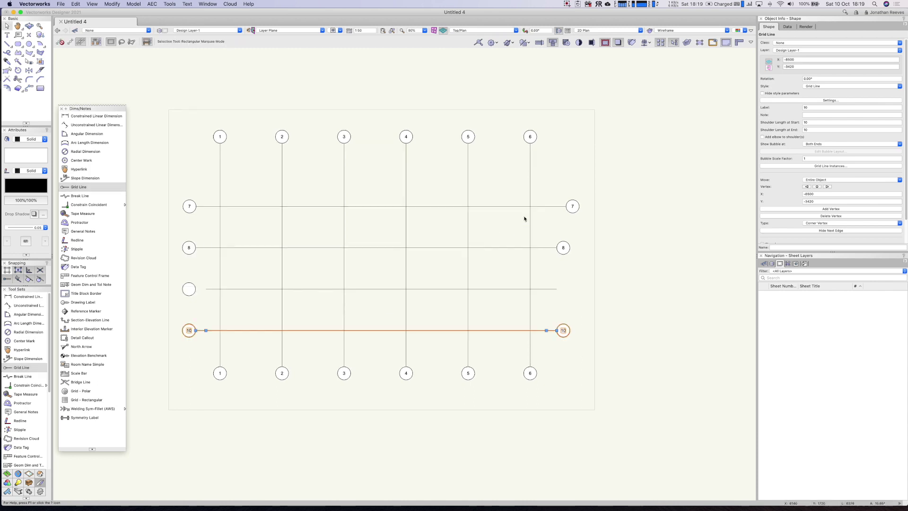
Set the end shoulder length of horizontal grid line 7 to 10 and move all four horizontal grid lines slightly up
left_click(565, 206)
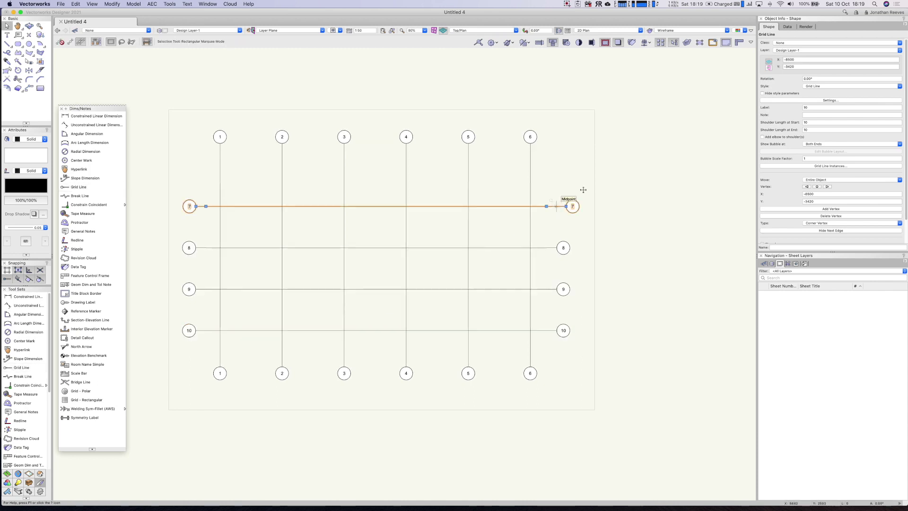
double_click(810, 130)
type("10")
key("Return")
left_click(492, 208)
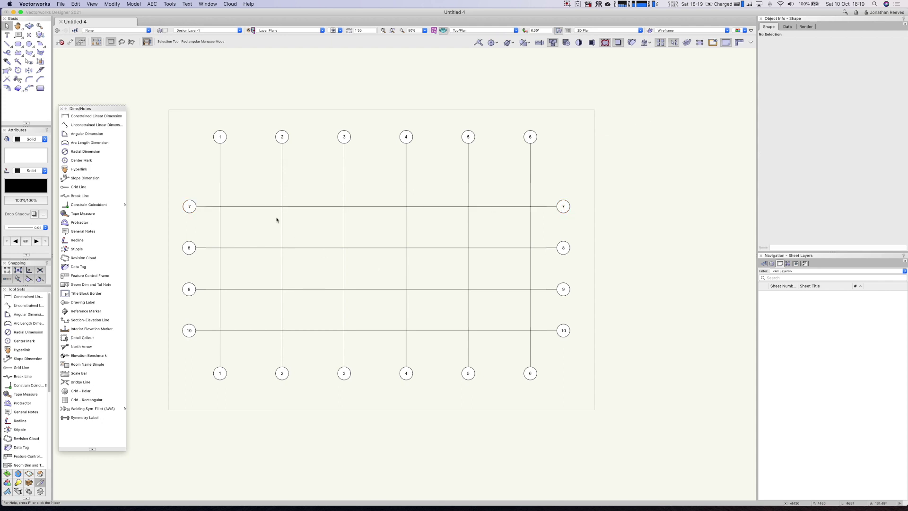
left_click_drag(153, 179, 582, 353)
left_click_drag(563, 250, 563, 243)
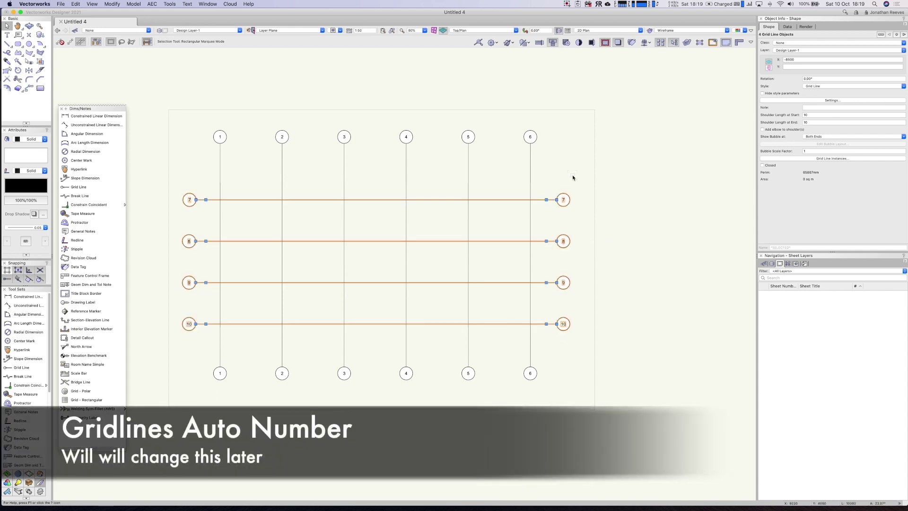
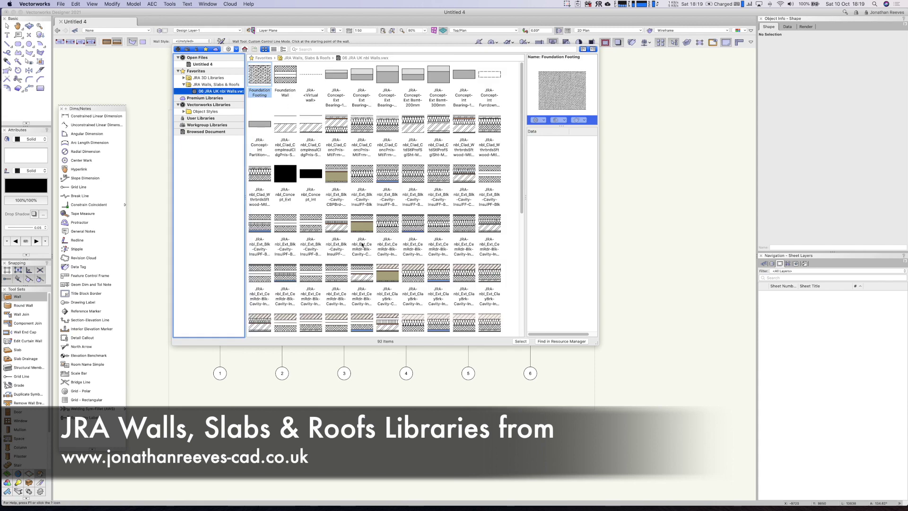
Choose wall style JRA-nbl_Ext_ClayBrk-Cavity-InsulFF-Blk-Dabs-GypPlsterbrd and start a wall at the intersection of grid lines 1 and 7
left_click(437, 277)
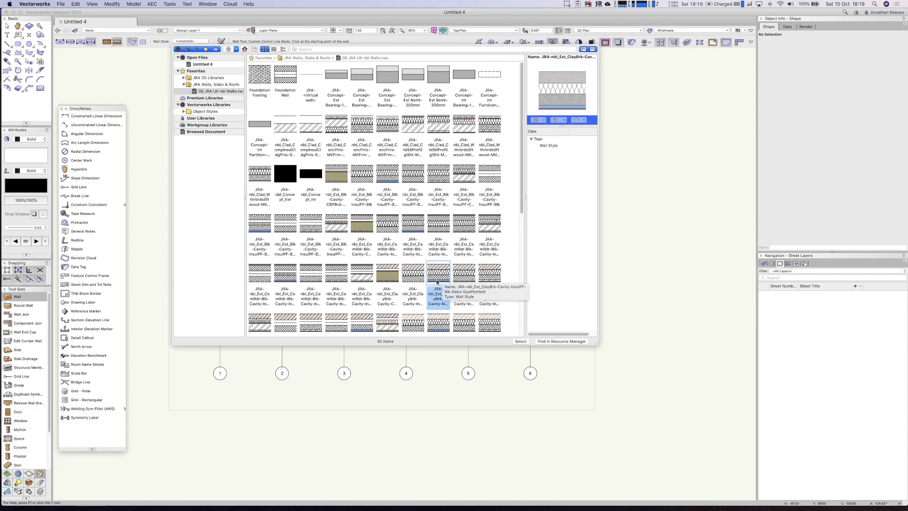
double_click(440, 274)
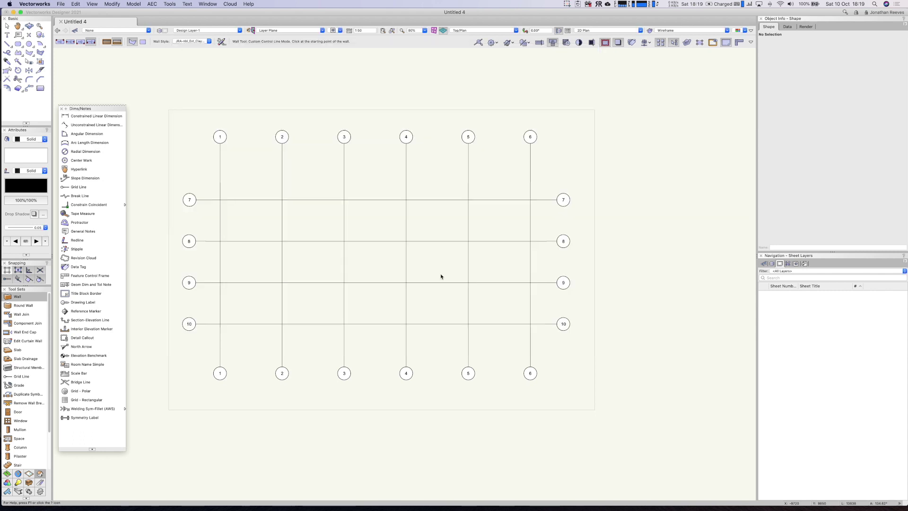
scroll(229, 195, "up", 3)
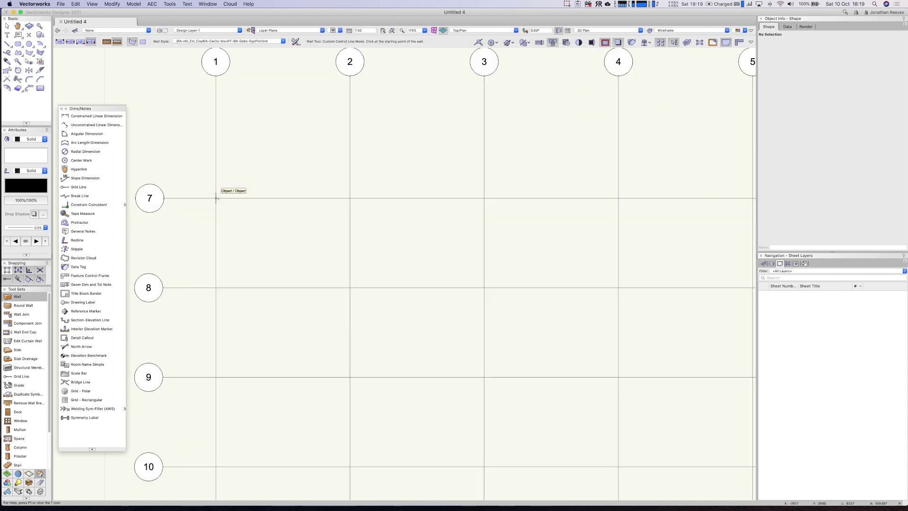
left_click(220, 199)
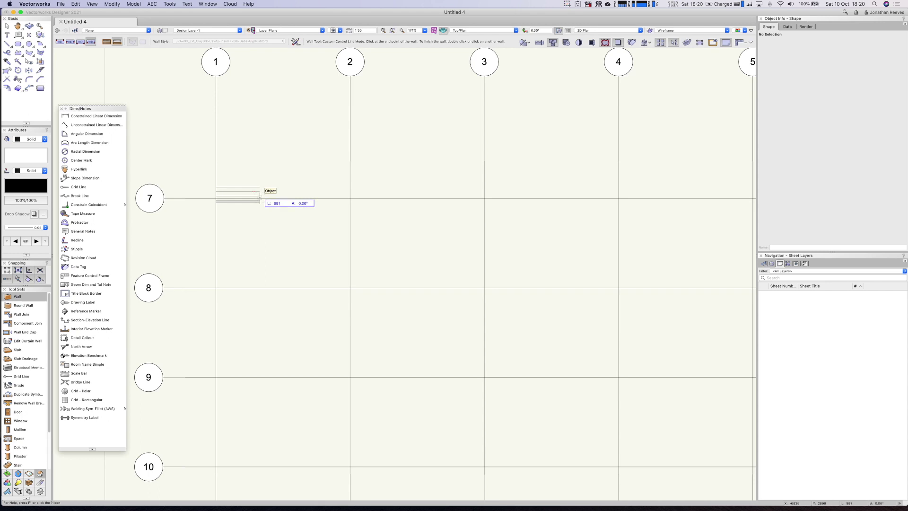
Cycle the wall's control line through the left, centre and right positions relative to the full wall thickness
left_click(106, 43)
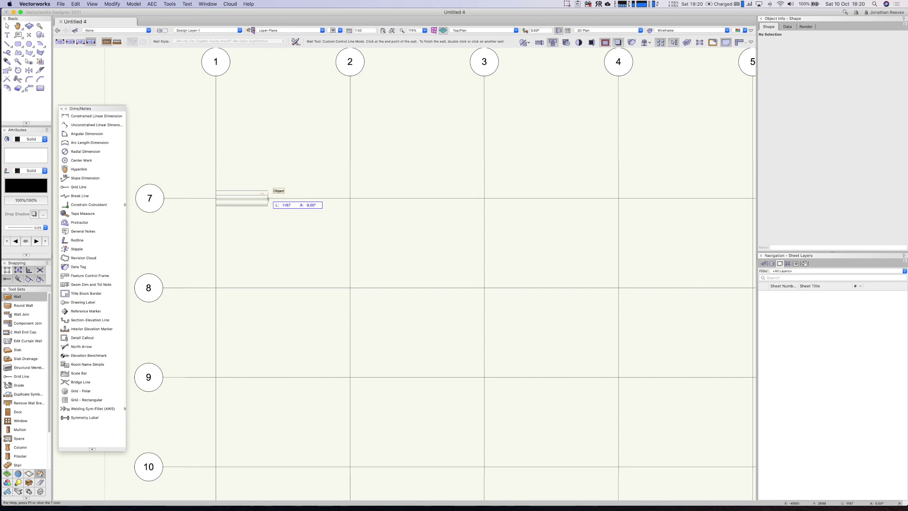
key("u")
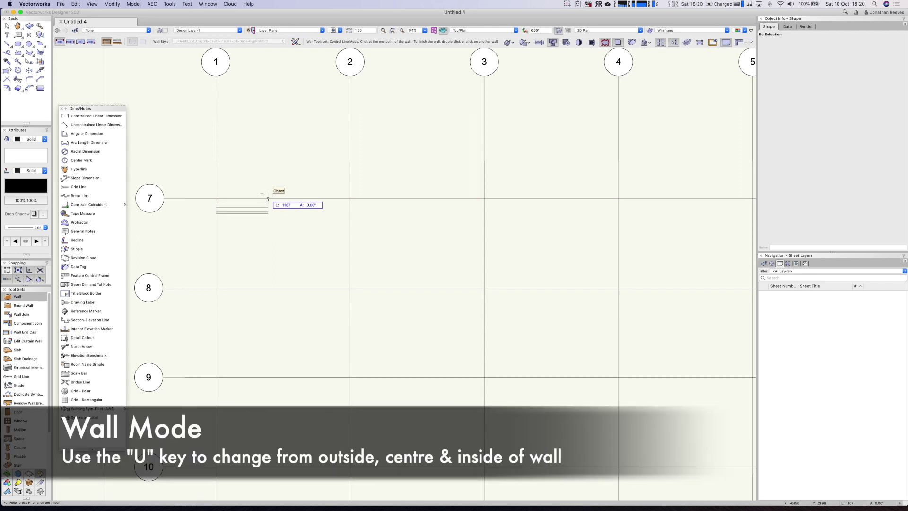
key("u")
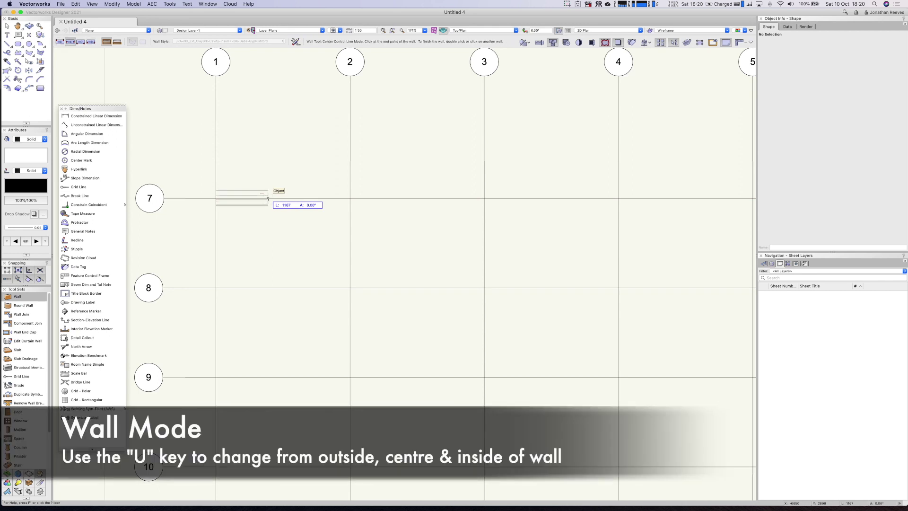
key("u")
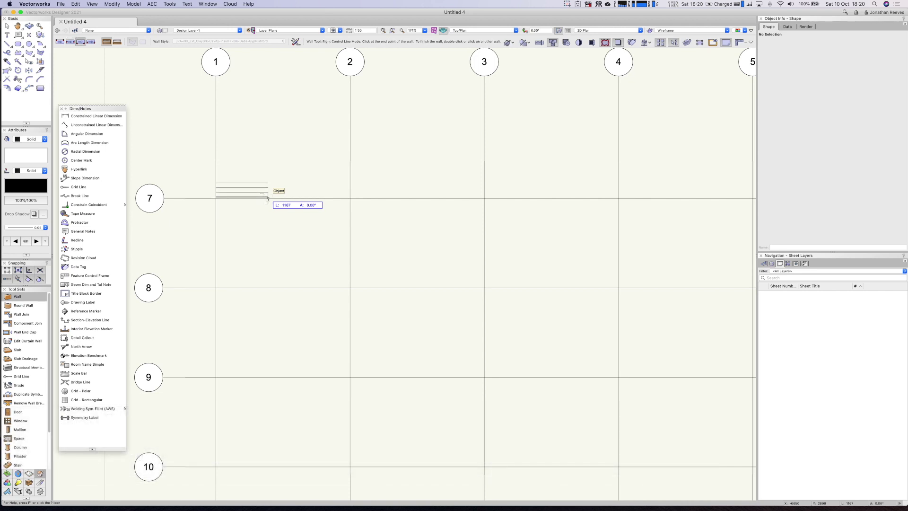
Switch the wall to core component control line mode and set the control line to the left side of the core
left_click(118, 42)
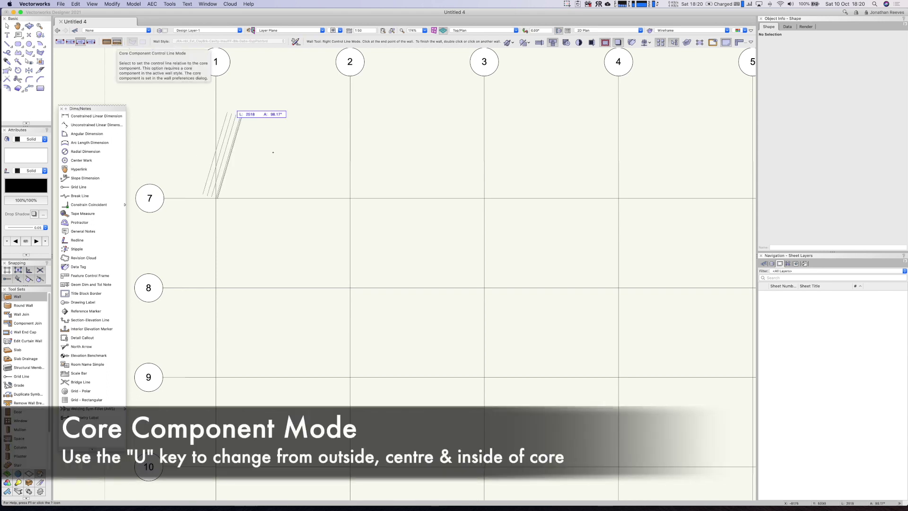
scroll(302, 198, "up", 5)
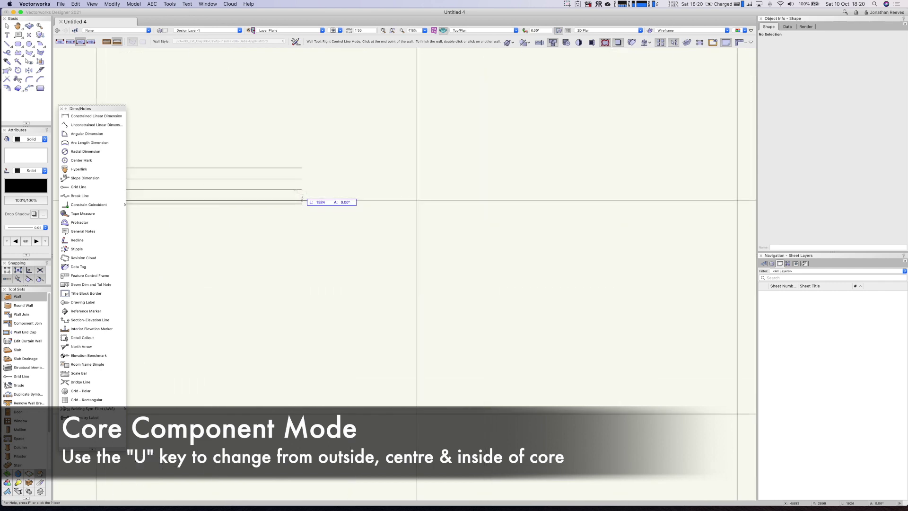
scroll(301, 199, "up", 1)
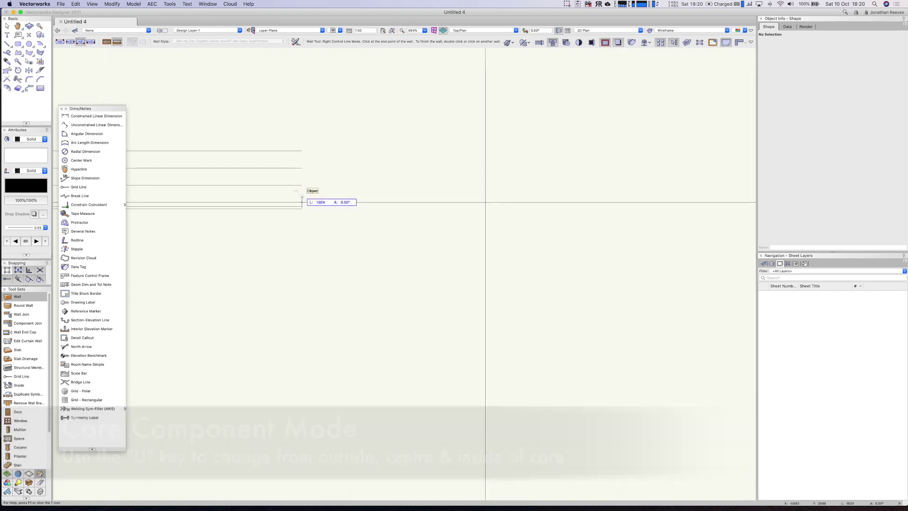
key("u")
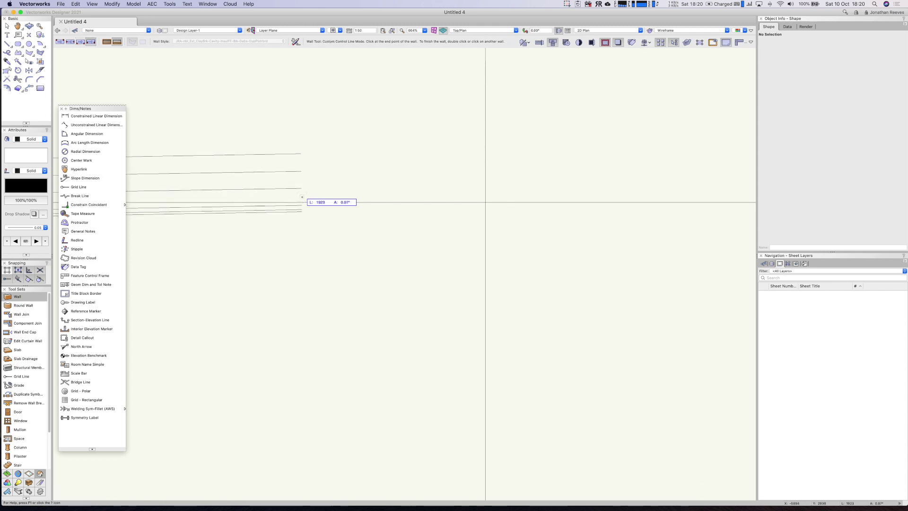
key("u")
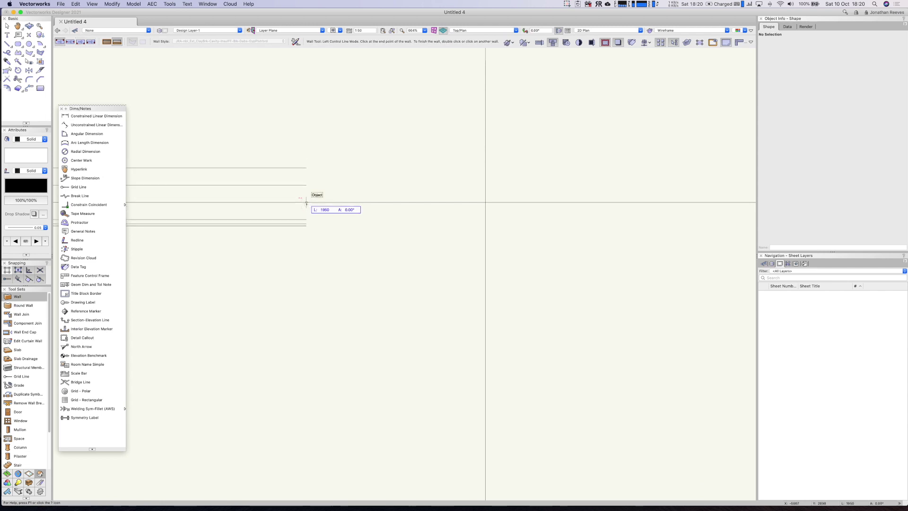
Draw the wall along grid line 7 to grid line 6, and down grid line 6 to grid line 10
scroll(306, 203, "down", 3)
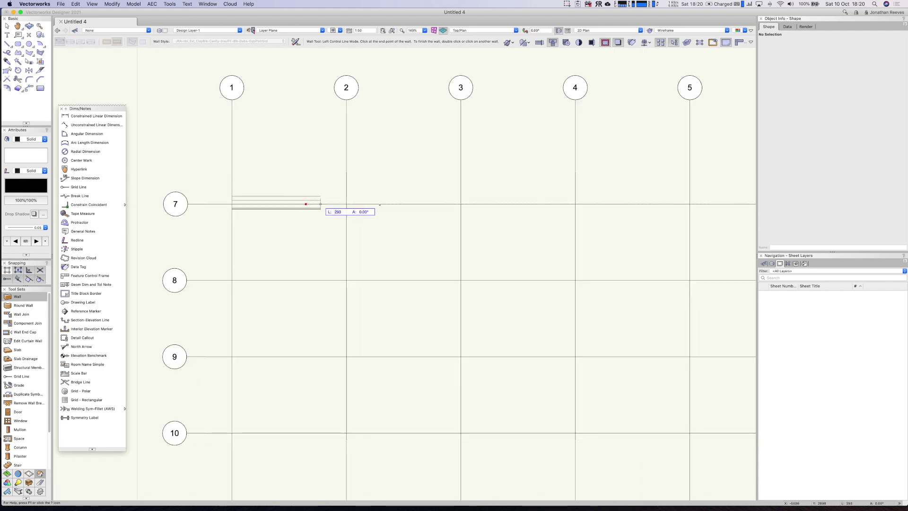
scroll(401, 204, "down", 2)
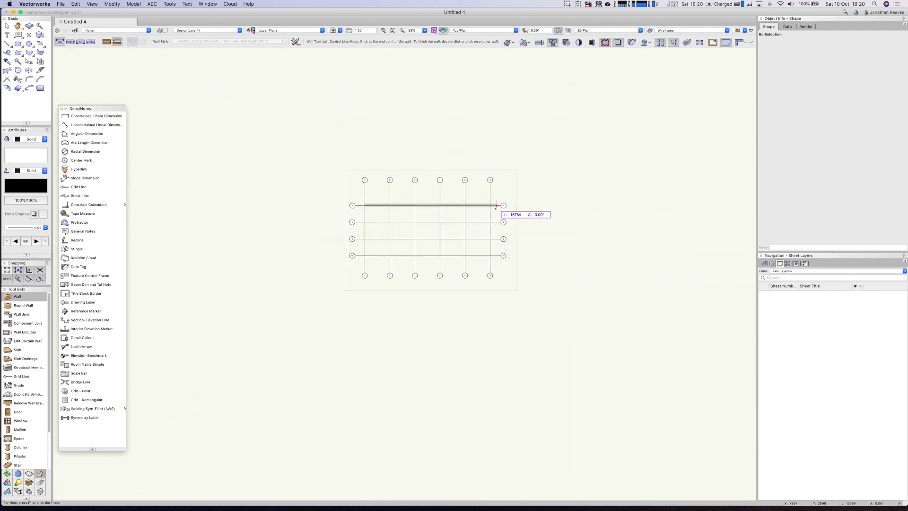
scroll(497, 201, "up", 2)
left_click(482, 200)
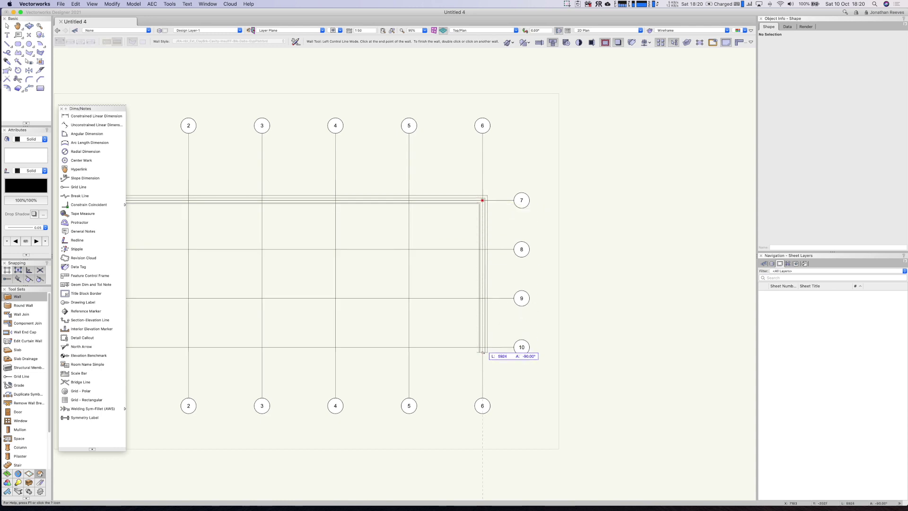
left_click(478, 346)
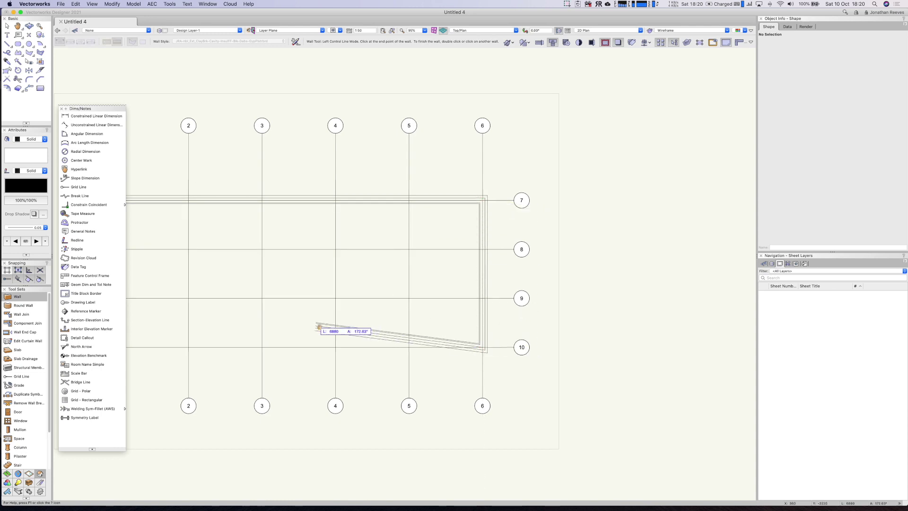
Continue the wall along grid line 10 to grid line 1 and close the rectangle at its starting corner
middle_click_drag(321, 324, 511, 303)
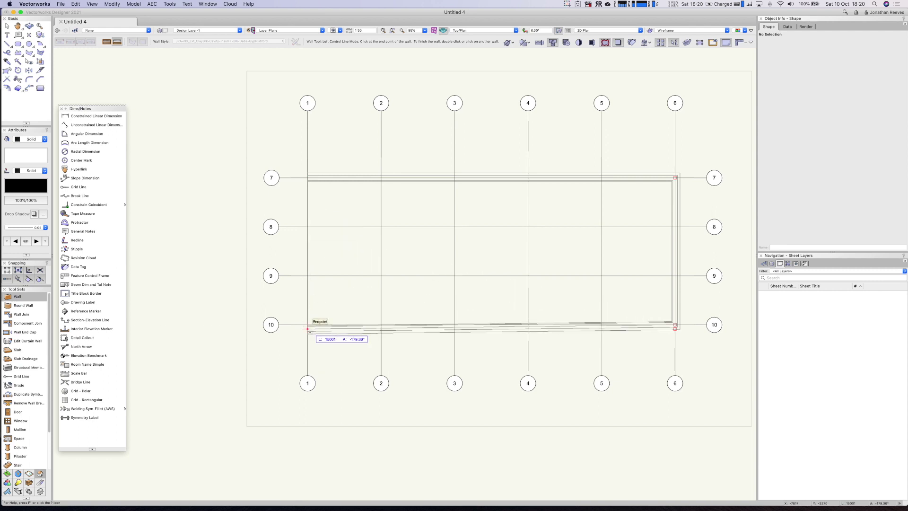
scroll(308, 324, "up", 5)
left_click(307, 324)
scroll(315, 249, "down", 3)
key("space")
left_click_drag(312, 162, 306, 229)
left_click_drag(304, 65, 304, 296)
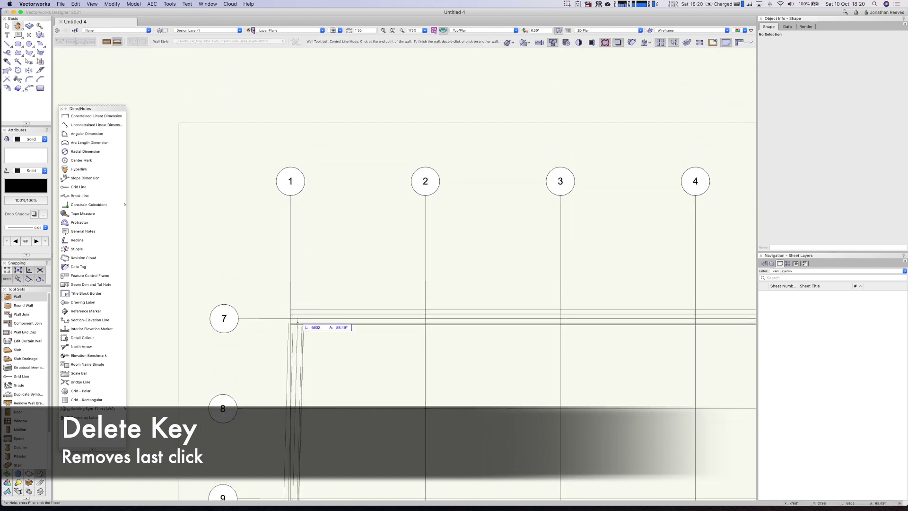
left_click(292, 325)
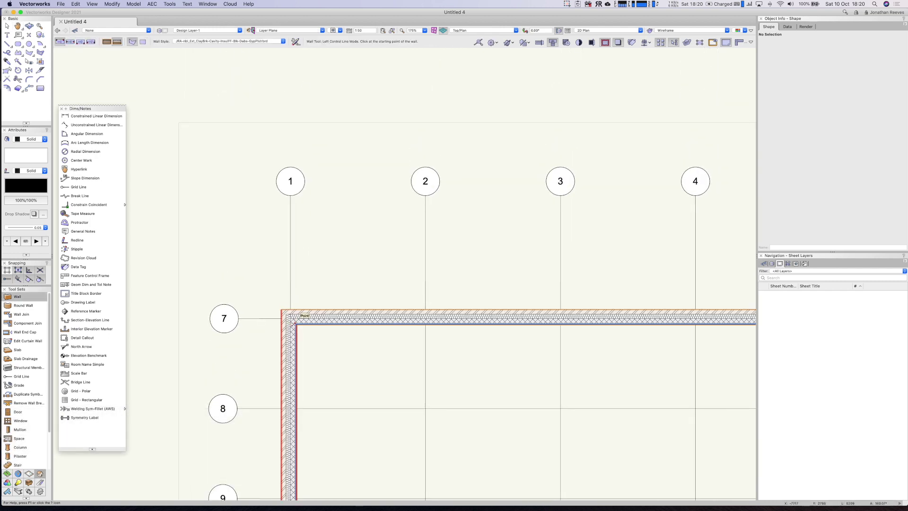
key("super+6")
key("x")
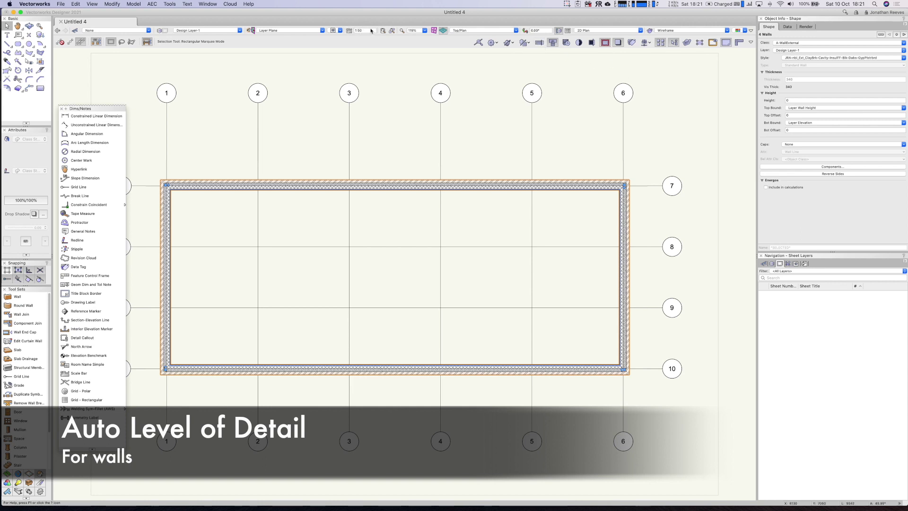
Enable automatic display detail levels for design layers in the document preferences, with the low detail threshold set to 1:50
right_click(653, 91)
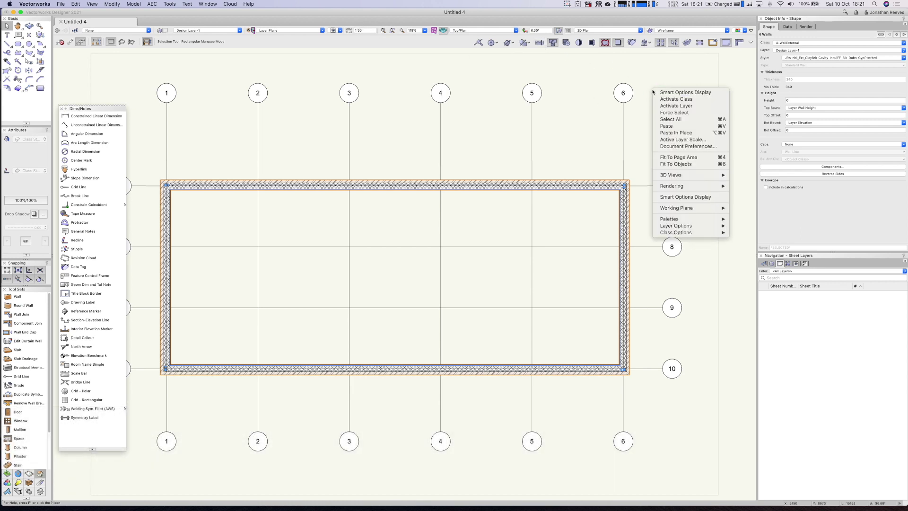
left_click(672, 146)
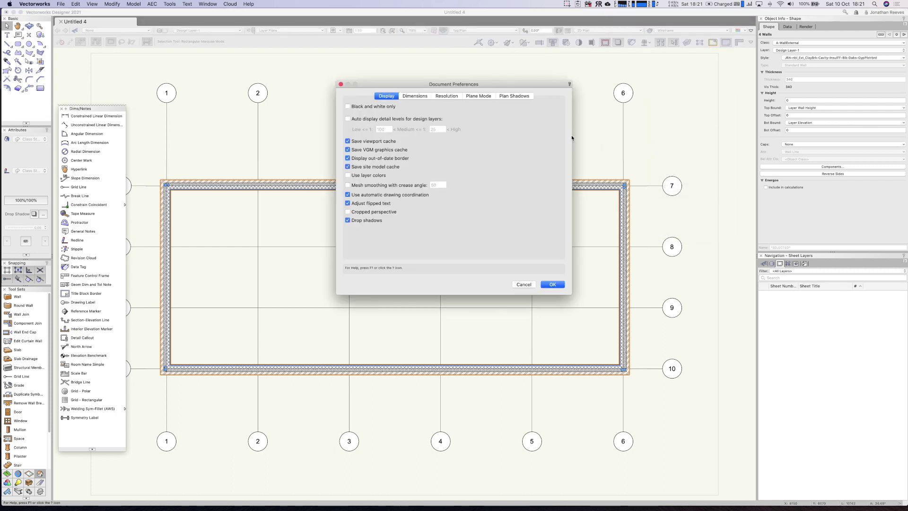
left_click(348, 118)
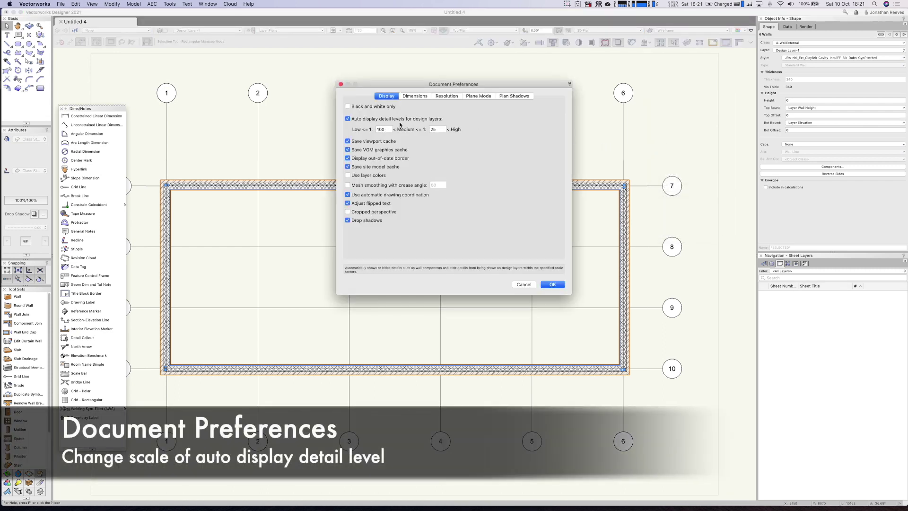
key("Tab")
type("5")
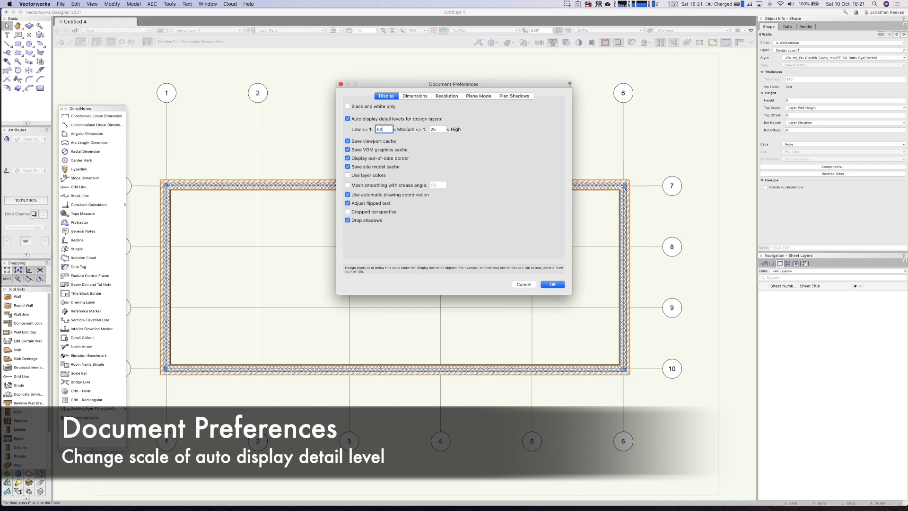
left_click(552, 284)
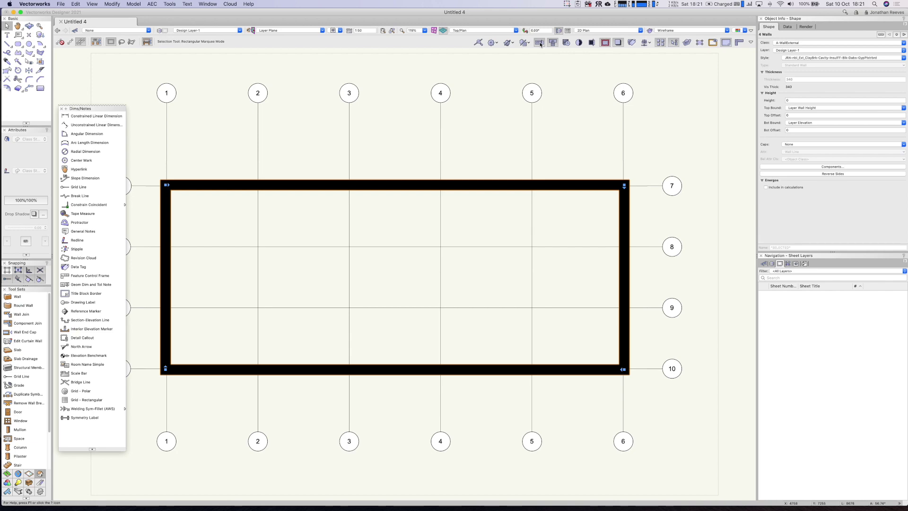
Toggle automatic detail levels off and on to compare the solid walls with their component display, ending with it off
left_click(539, 43)
left_click(539, 43)
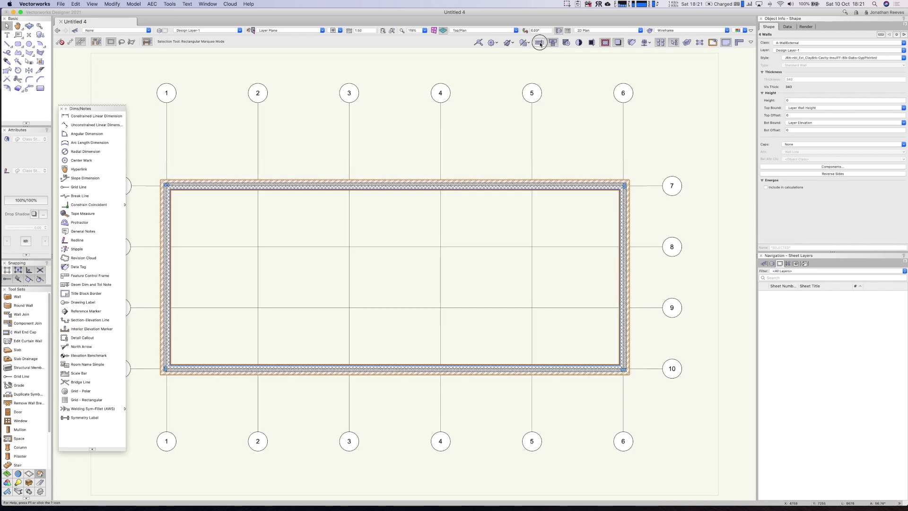
left_click(539, 43)
Set the layer scale to 1:100, fit the page in view and turn on automatic detail levels
left_click(349, 30)
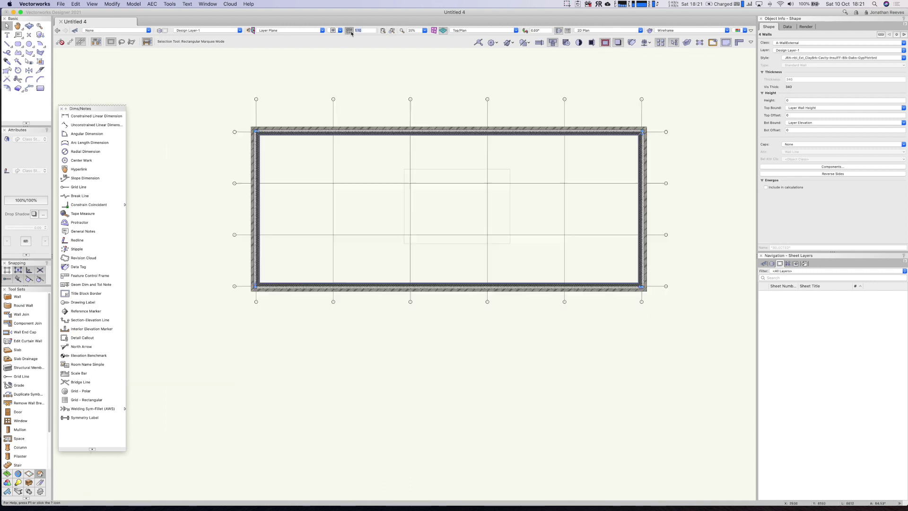
type("100")
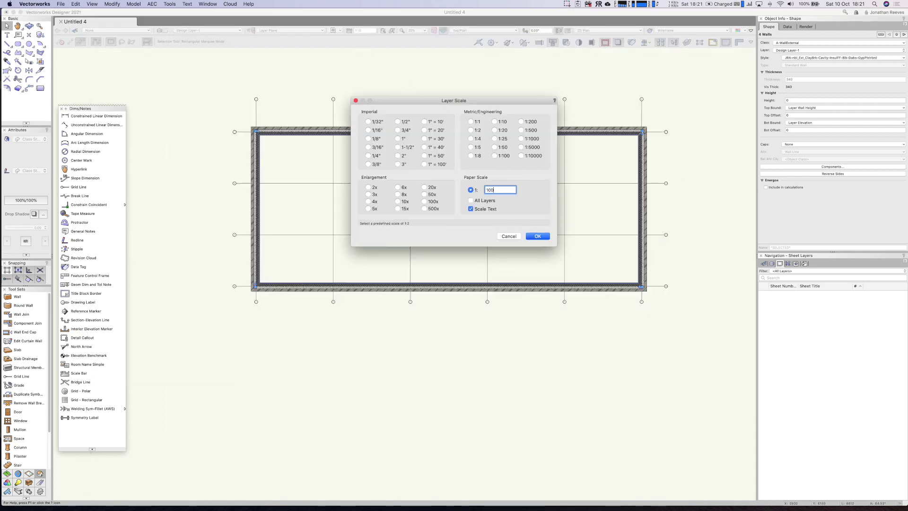
key("Return")
key("super+4")
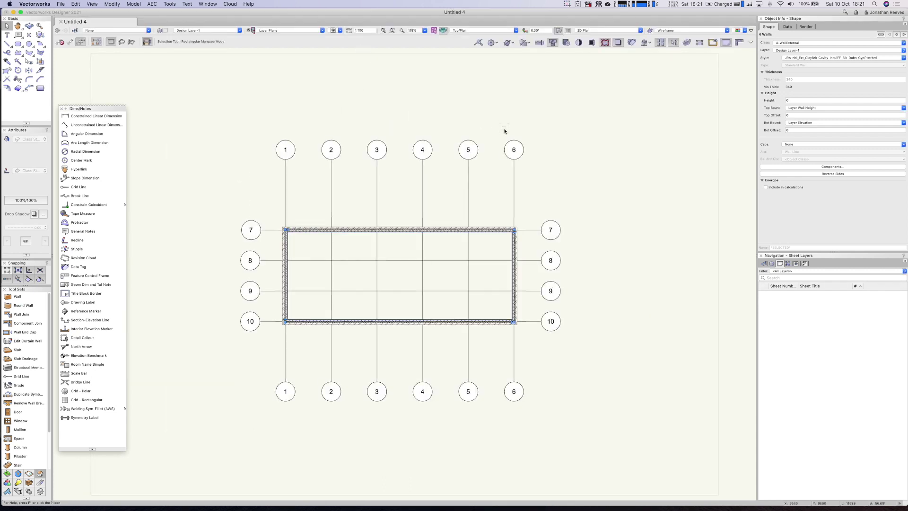
left_click(540, 43)
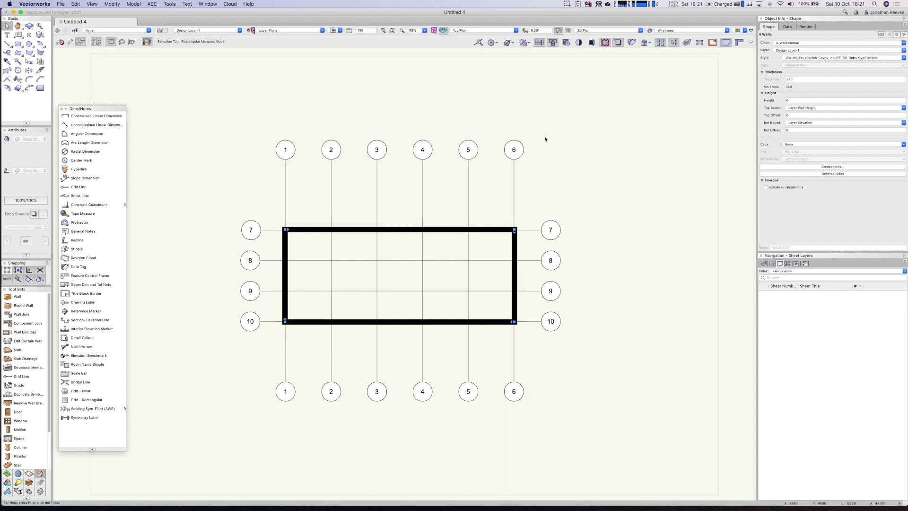
Set the layer scale to 1:50, turn off automatic detail levels and deselect the walls
left_click(349, 30)
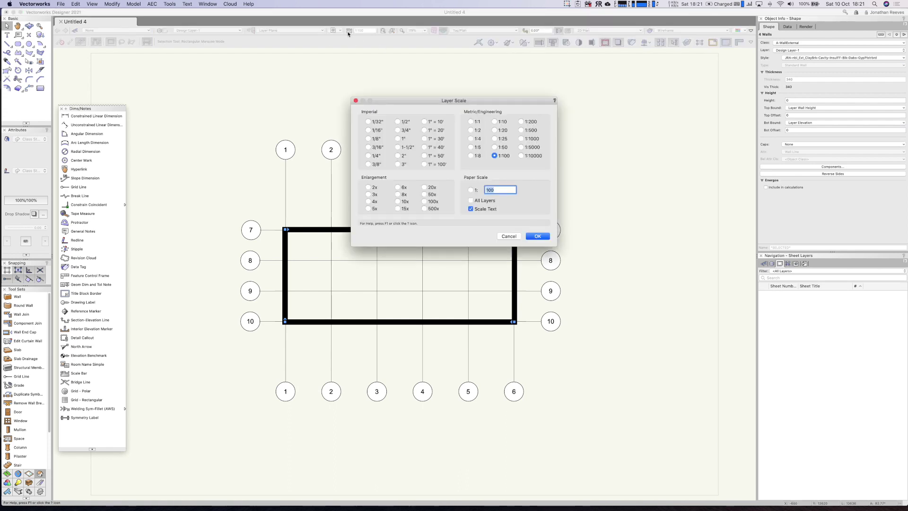
type("50")
key("Return")
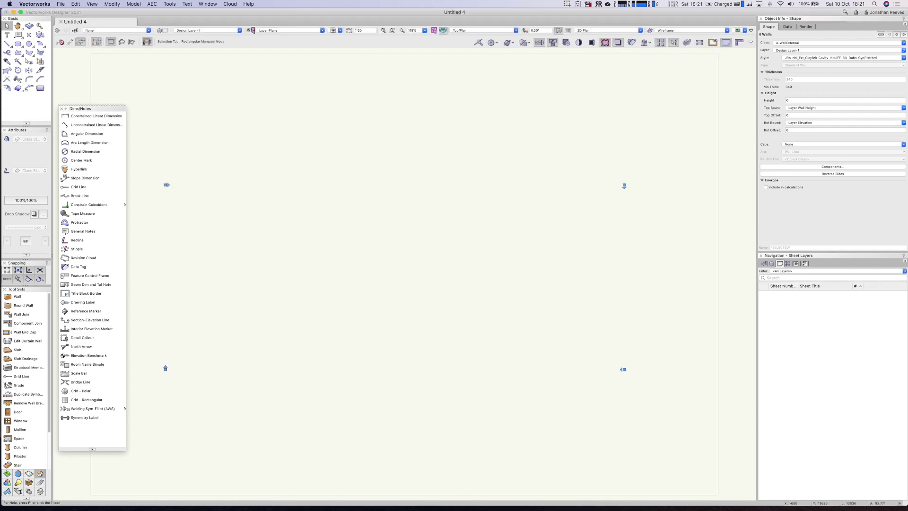
left_click(538, 43)
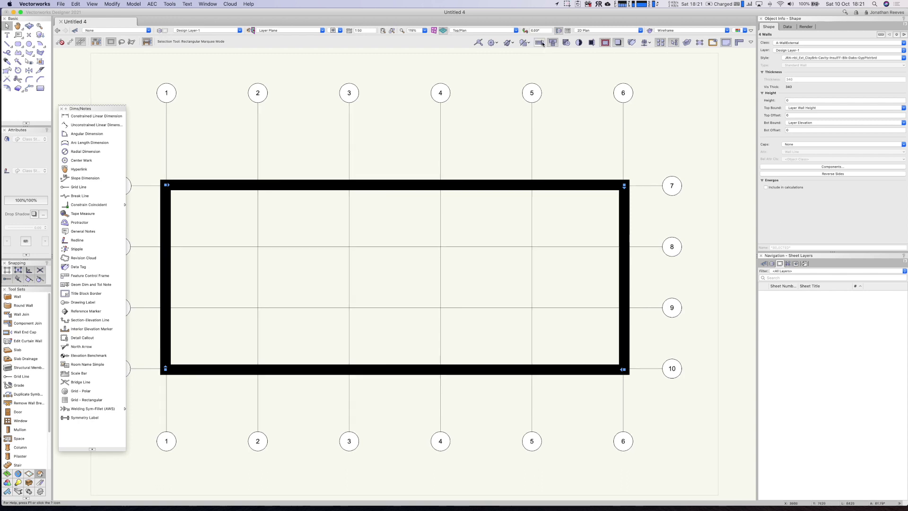
left_click(473, 108)
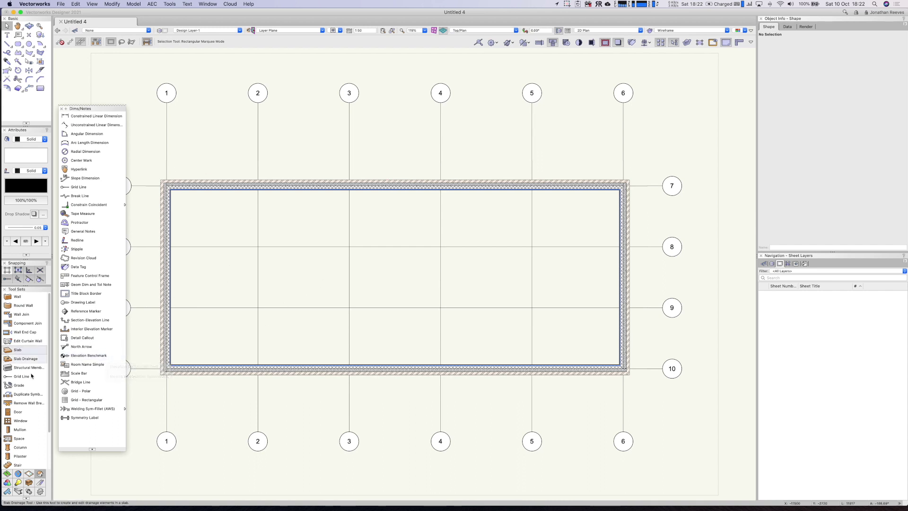
Set up a 3 m wide door with the Sliding configuration and the XXX operation
left_click(22, 414)
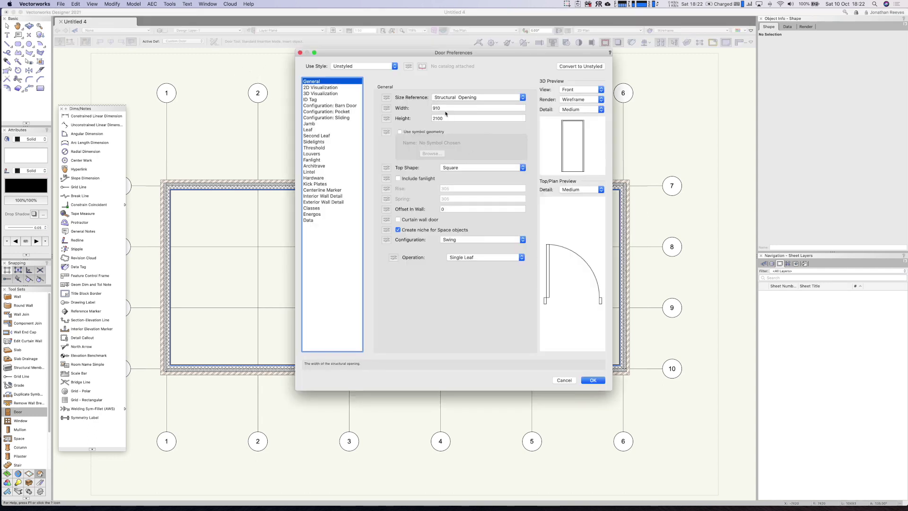
double_click(437, 108)
type("3m")
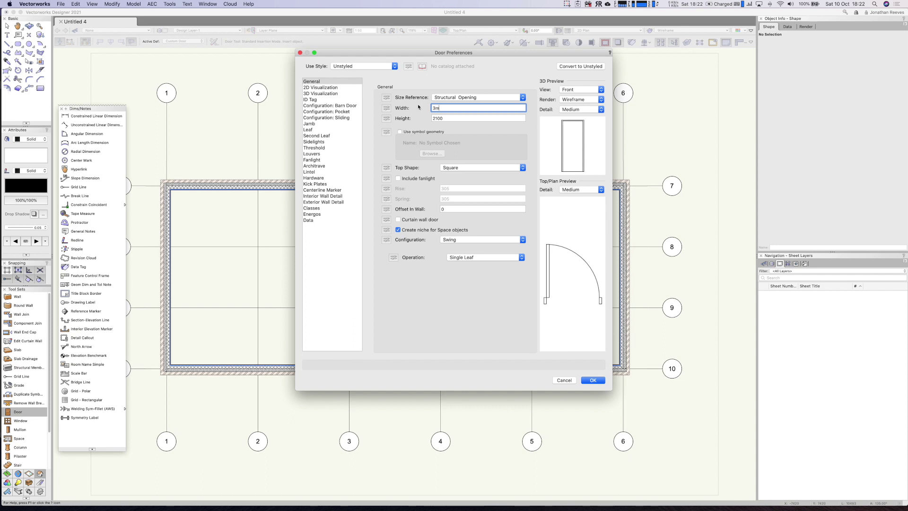
key("Tab")
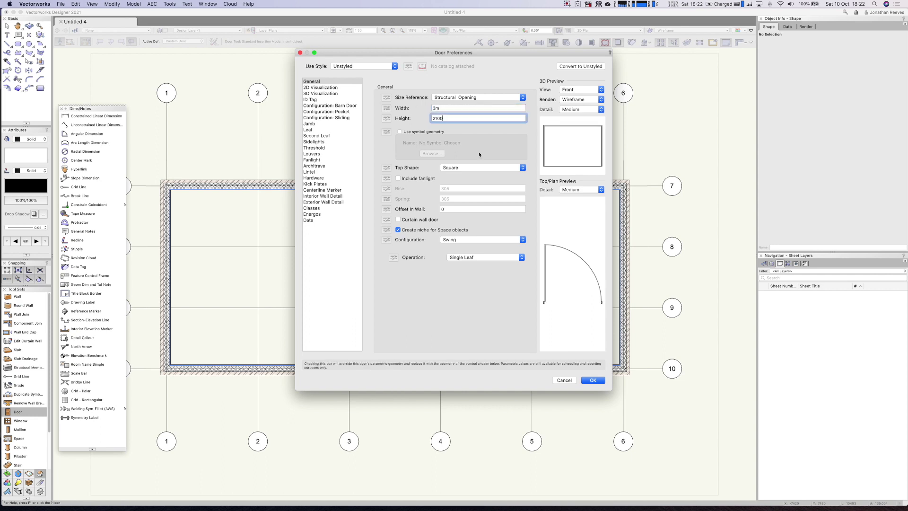
left_click(488, 240)
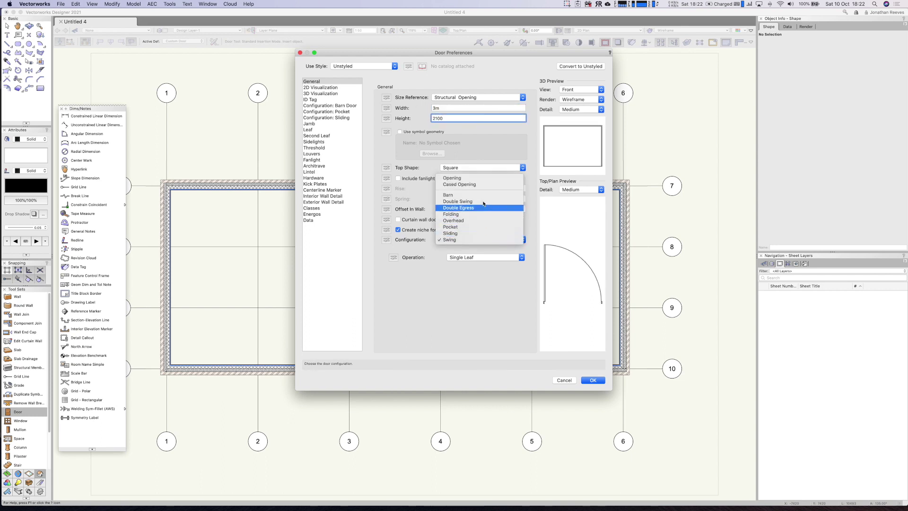
left_click(480, 233)
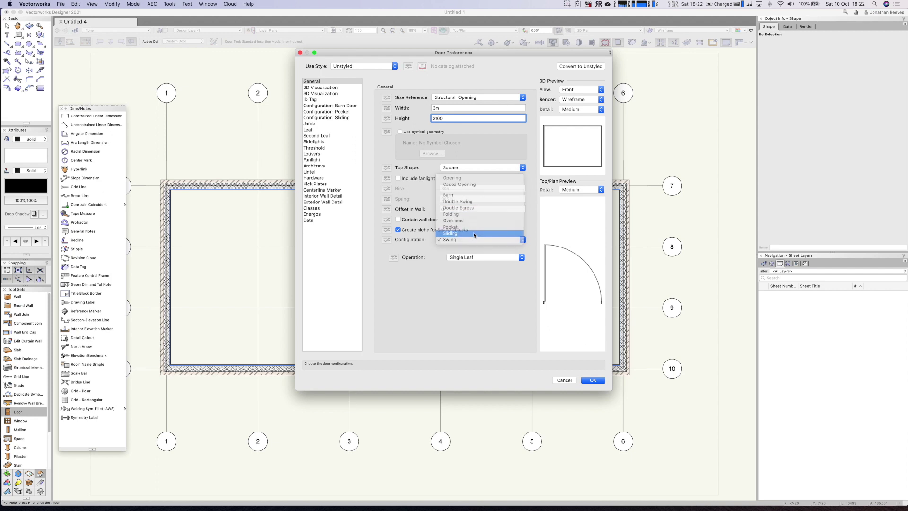
left_click(475, 256)
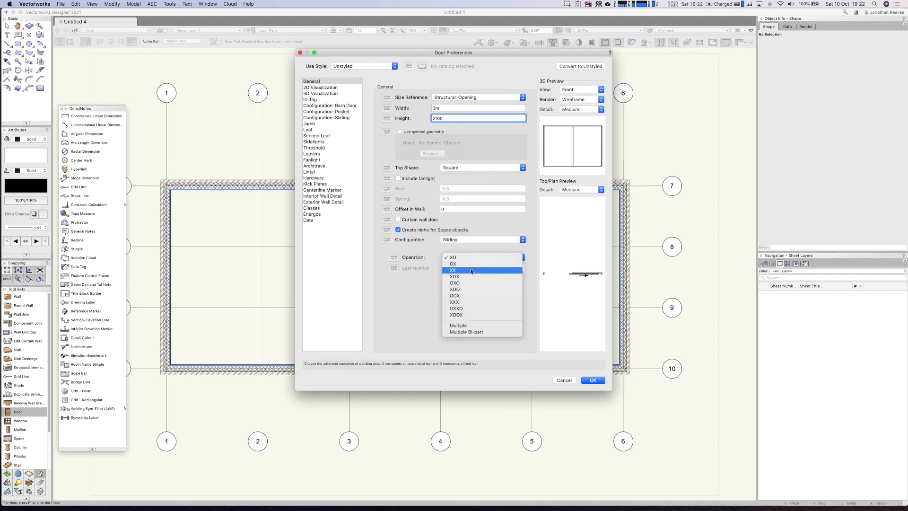
left_click(469, 301)
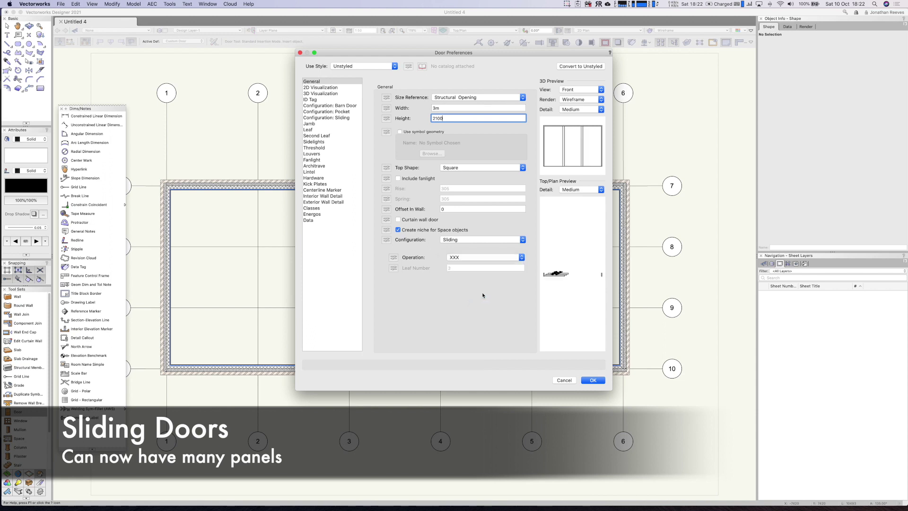
Show the exterior hinge direction marker in the door's 3D visualization and accept the door preferences
left_click(321, 94)
left_click(407, 117)
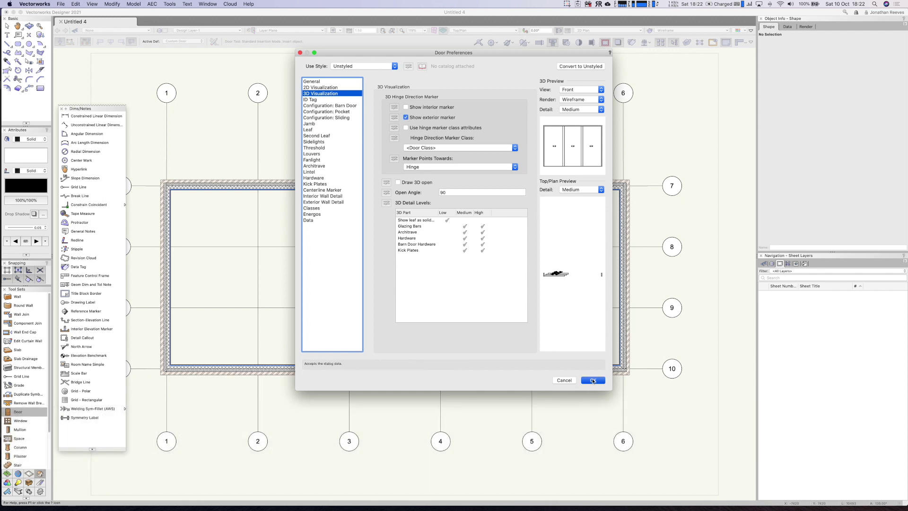
left_click(593, 381)
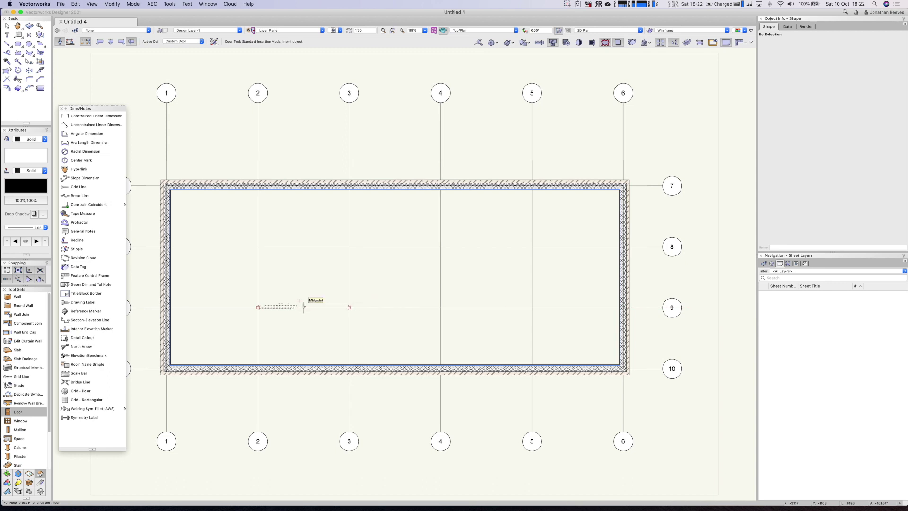
Insert the sliding door in the wall on grid line 10, midway between grid lines 2 and 3
left_click(304, 367)
left_click(304, 368)
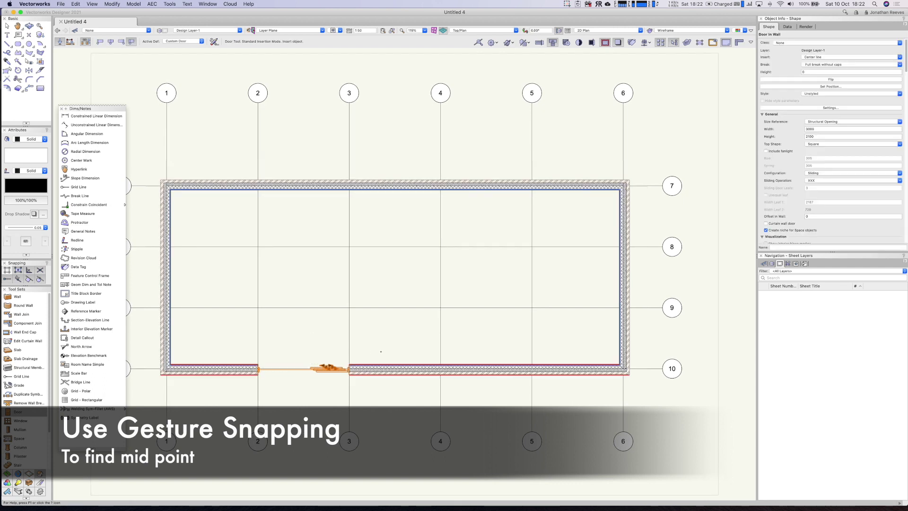
Mirror a copy of the sliding door about the building's vertical centre line, into the same wall between grid lines 4 and 5
key("7")
left_click(396, 367)
left_click(396, 338)
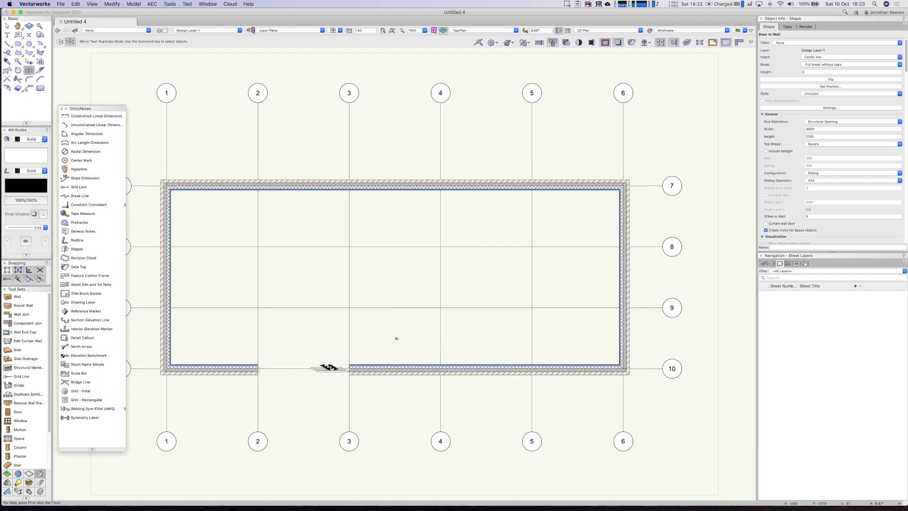
key("x")
left_click(386, 363, "shift")
key("m")
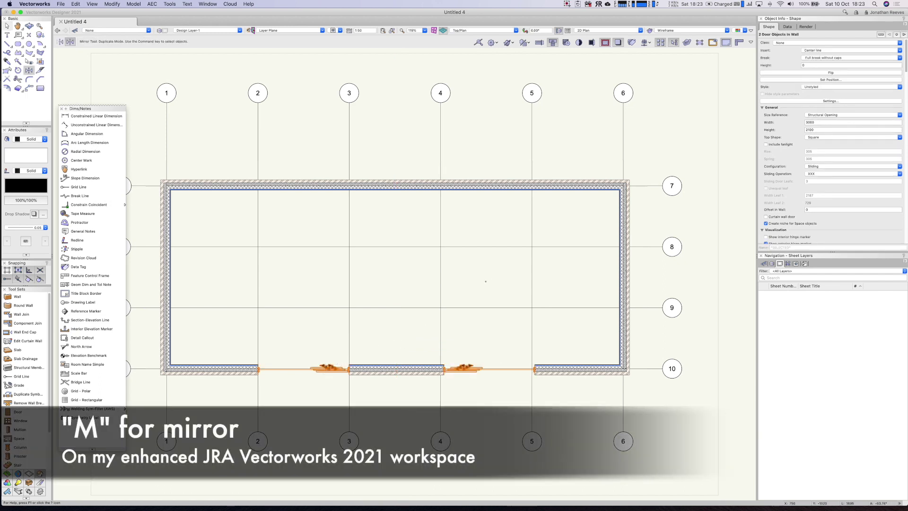
left_click(630, 275)
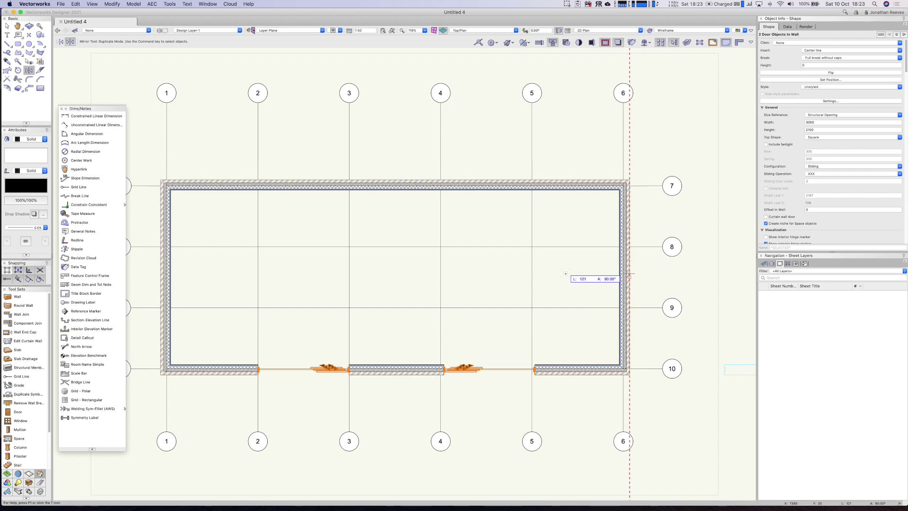
key("x")
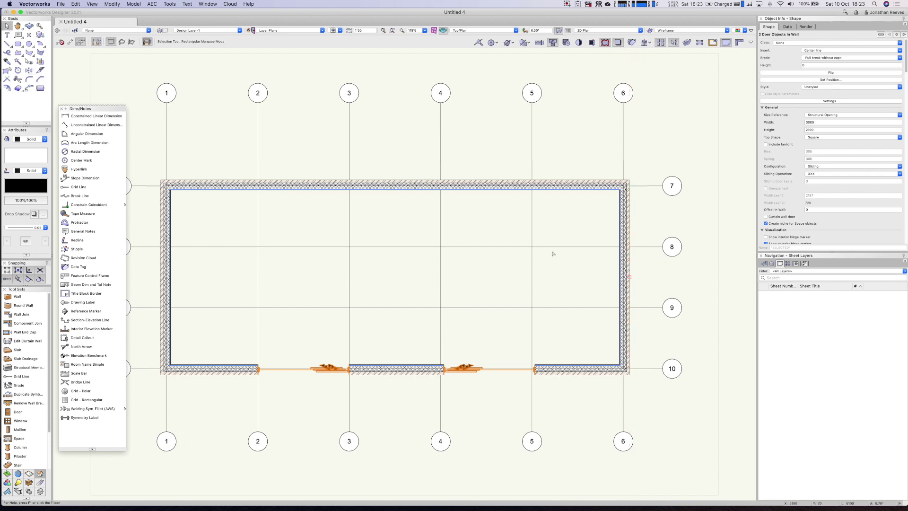
Copy both sliding doors from the wall on grid line 10 straight across into the opposite wall on grid line 7
left_click(472, 345)
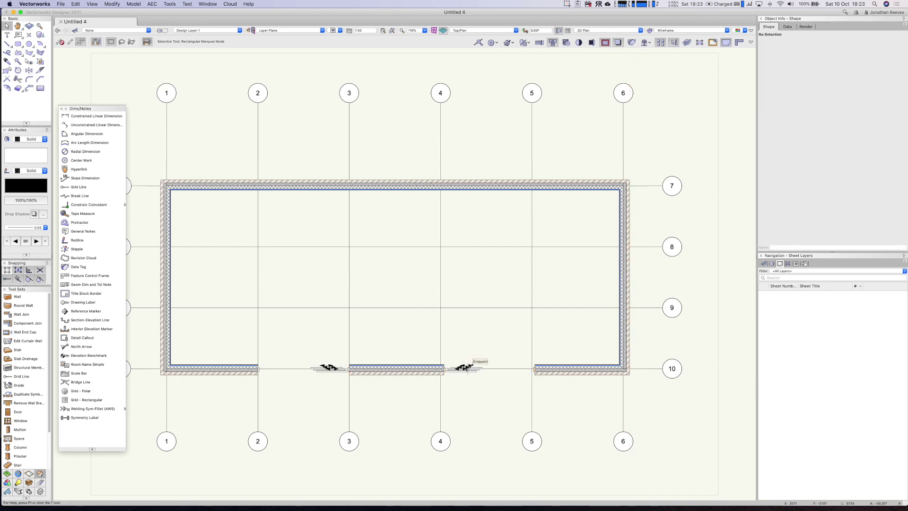
left_click(323, 368, "shift")
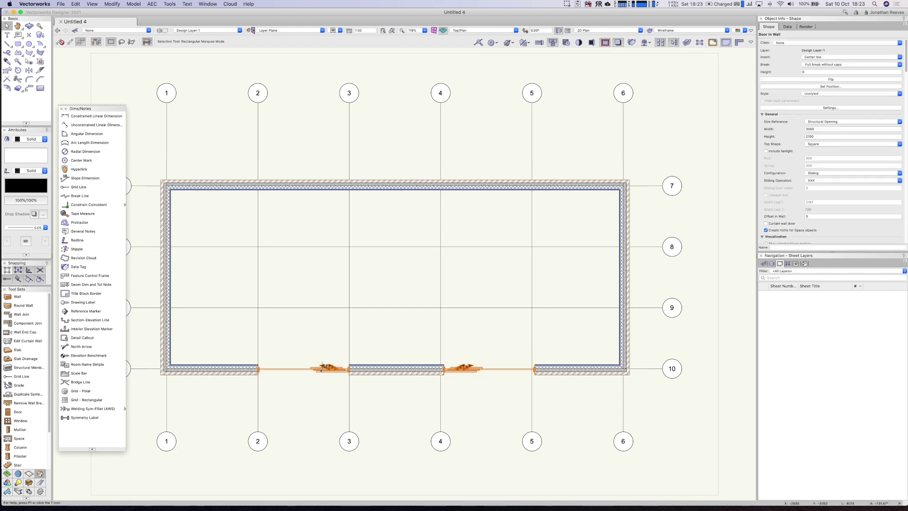
left_click_drag(322, 369, 322, 184, "alt+shift")
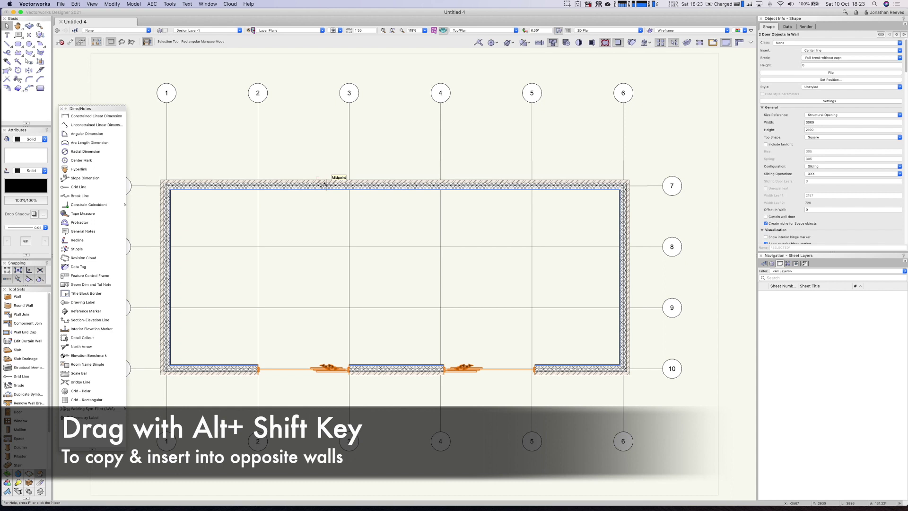
left_click(325, 238)
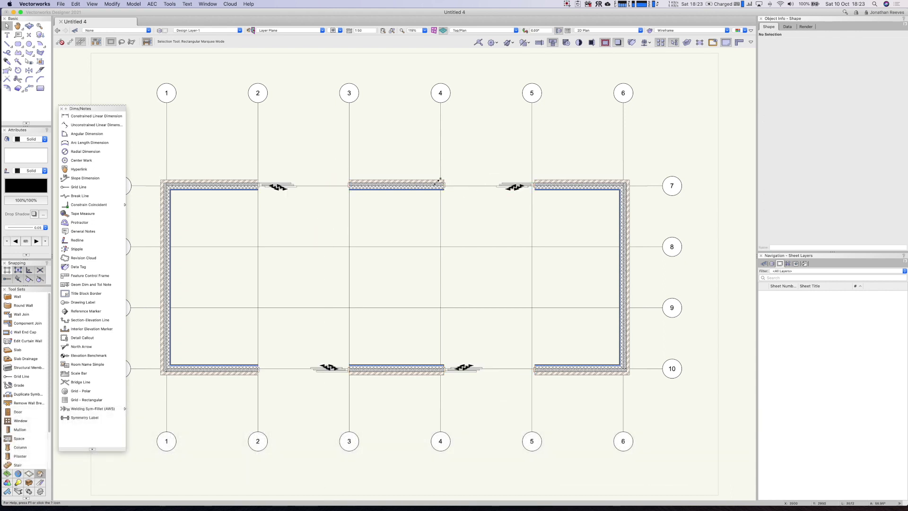
Copy the grid line 7 door between grid lines 4 and 5 to the middle of the grid line 6 wall, 2 m wide
left_click_drag(490, 186, 624, 277)
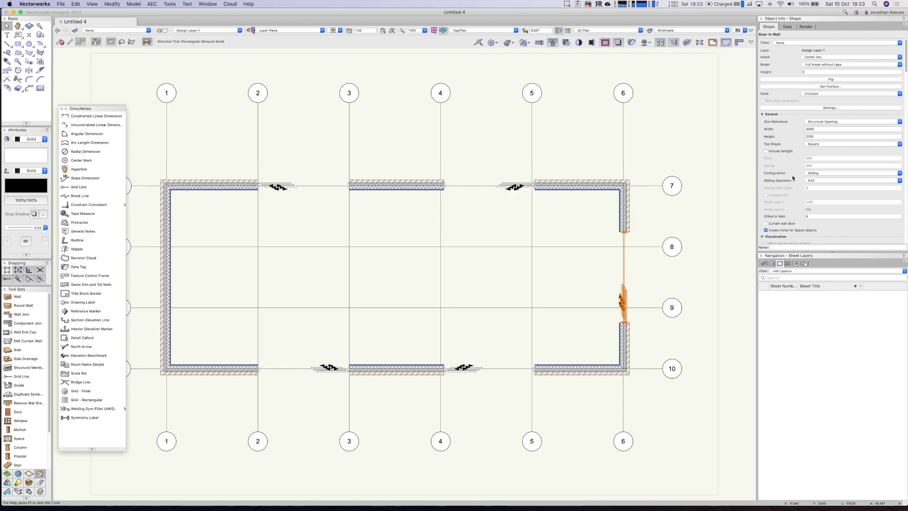
double_click(822, 130)
type("2m")
key("Return")
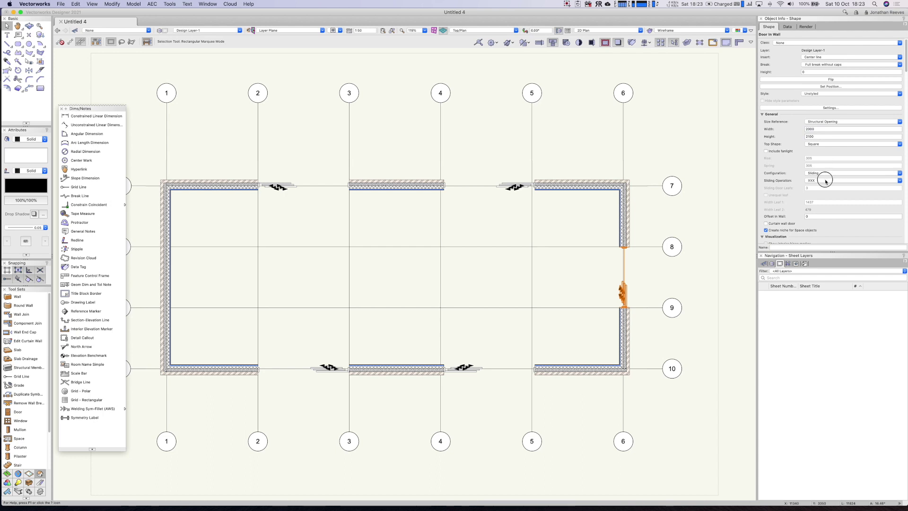
Set the grid line 6 door's sliding operation to XX and copy the door straight across into the grid line 1 wall
left_click(825, 181)
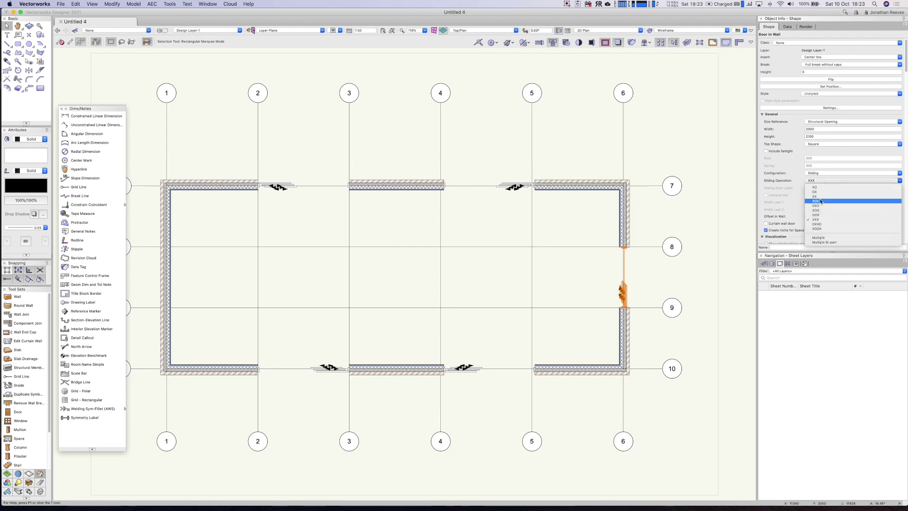
left_click(608, 262)
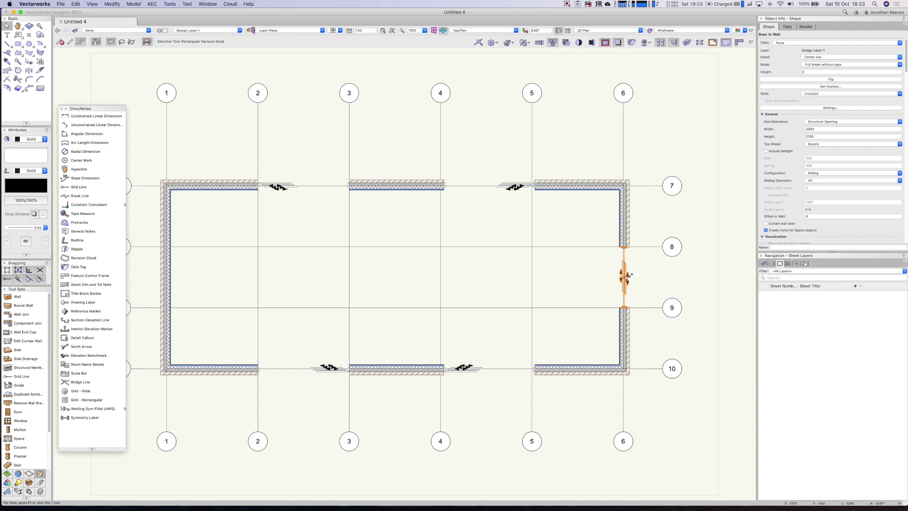
left_click(166, 279)
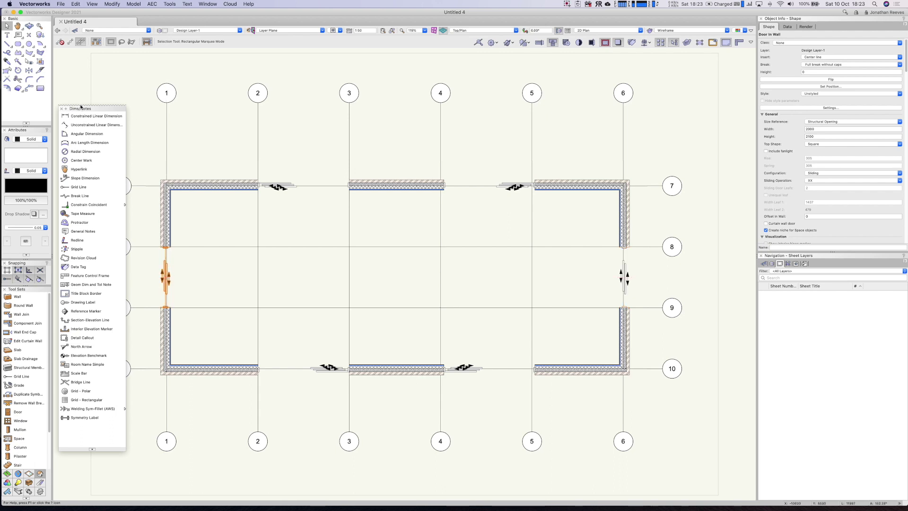
Close the floating Dims/Notes tool set and switch the drawing to the Right Isometric view
left_click(62, 109)
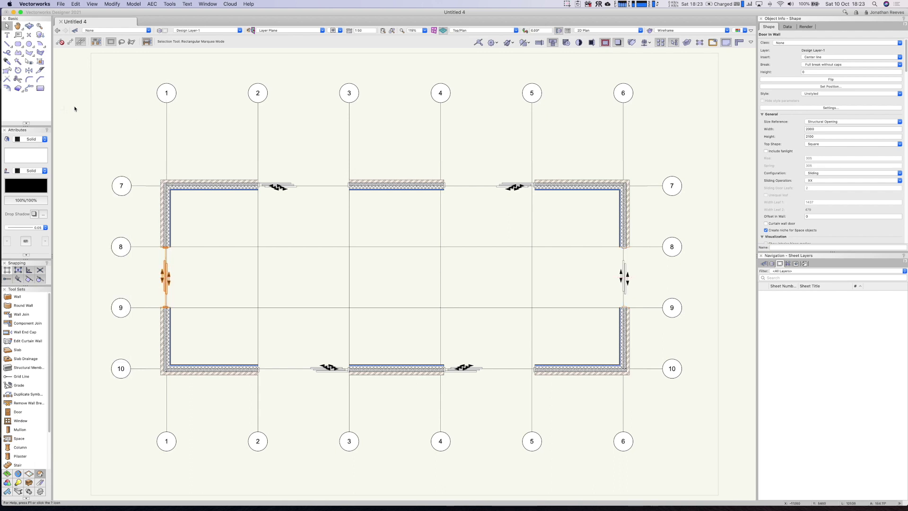
left_click(486, 124)
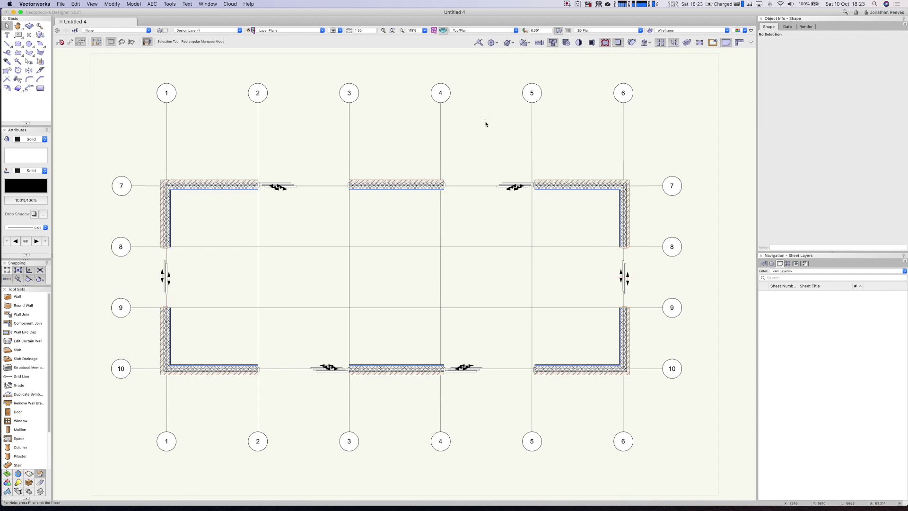
key("space")
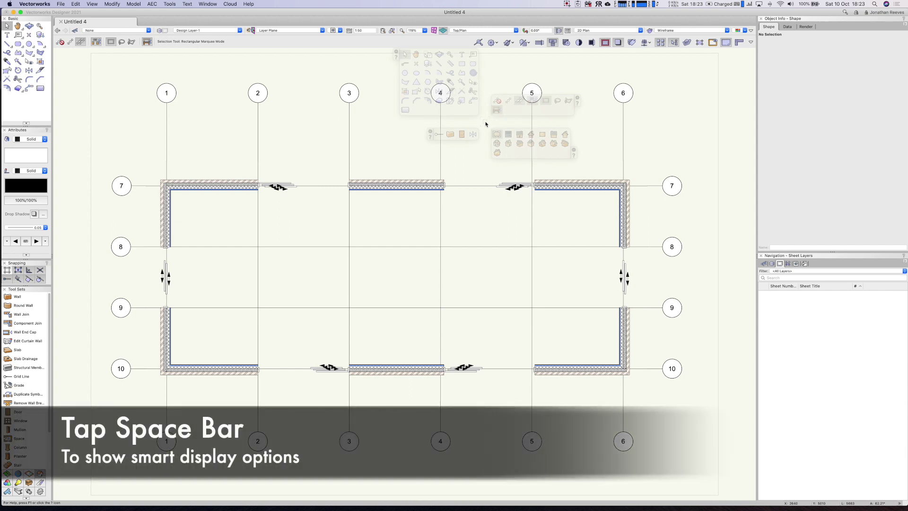
key("space")
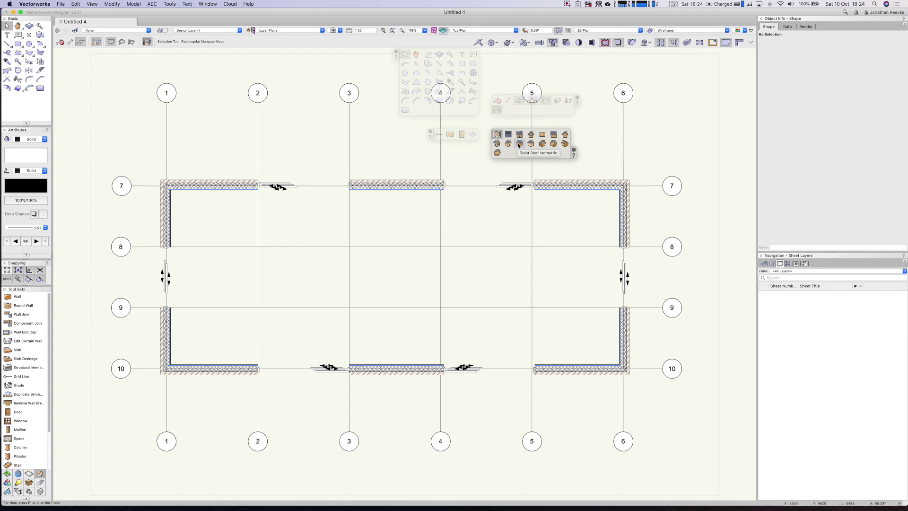
left_click(497, 144)
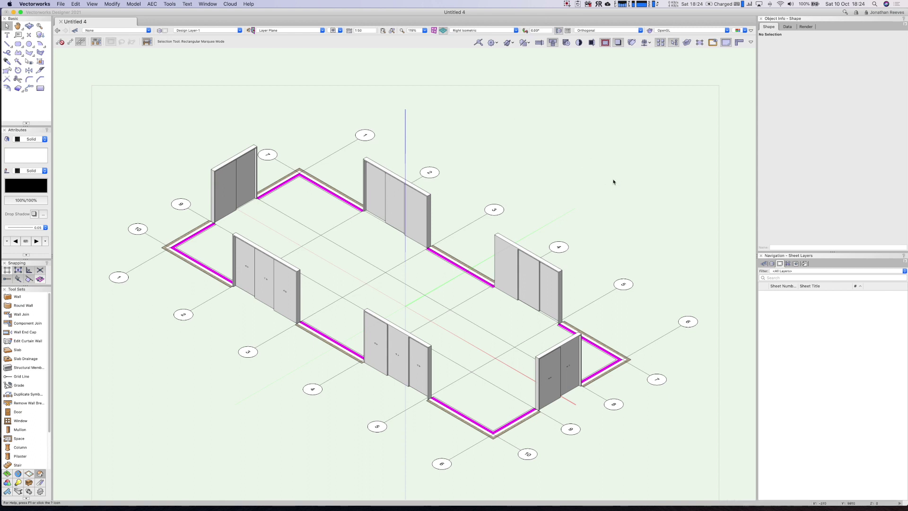
Rename the design layer to Groud Floor and set its layer wall height to 3m
left_click(772, 265)
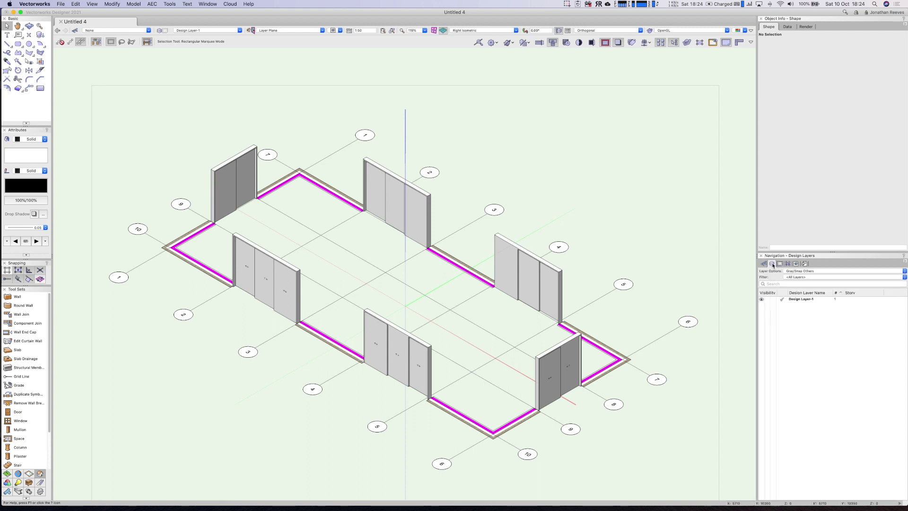
left_click(792, 300)
right_click(793, 299)
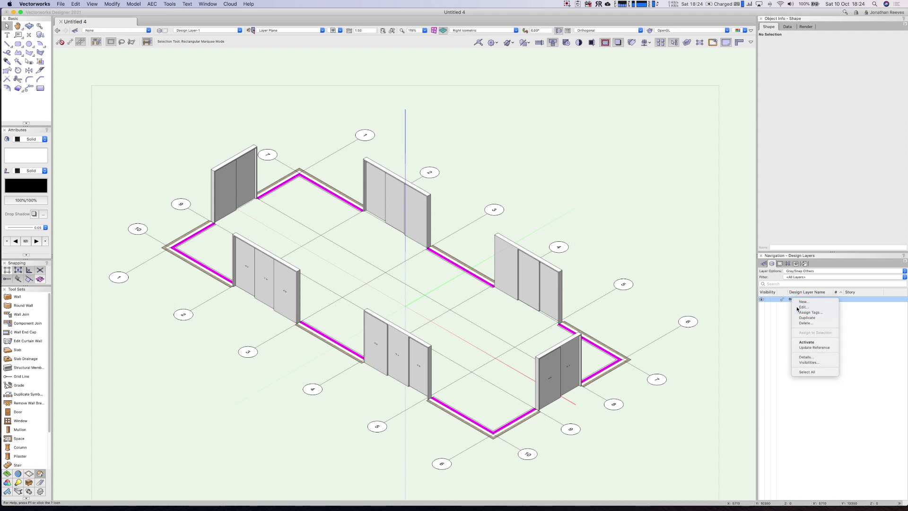
left_click(798, 305)
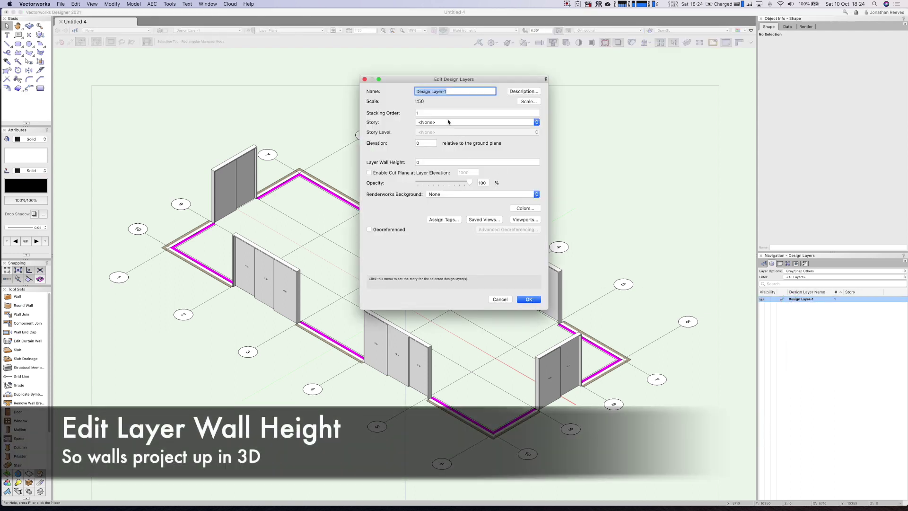
type("Groun")
type(" Floor")
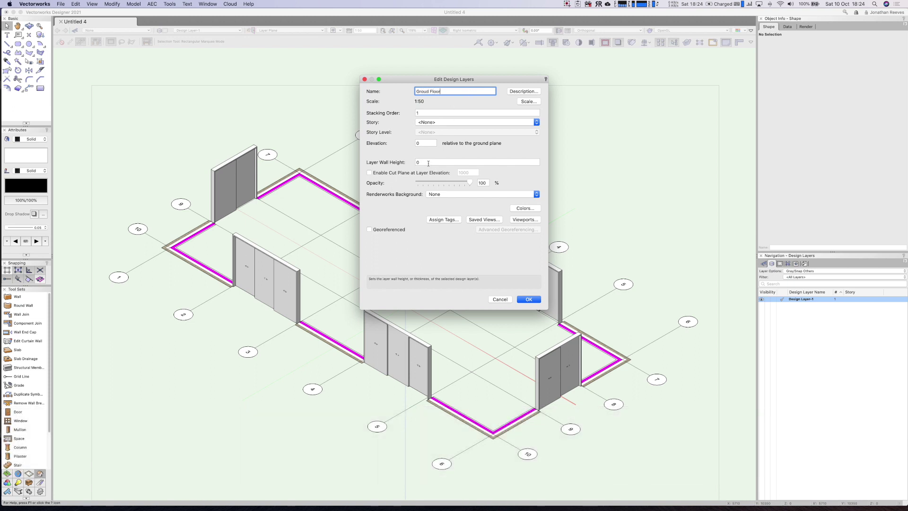
left_click(411, 161)
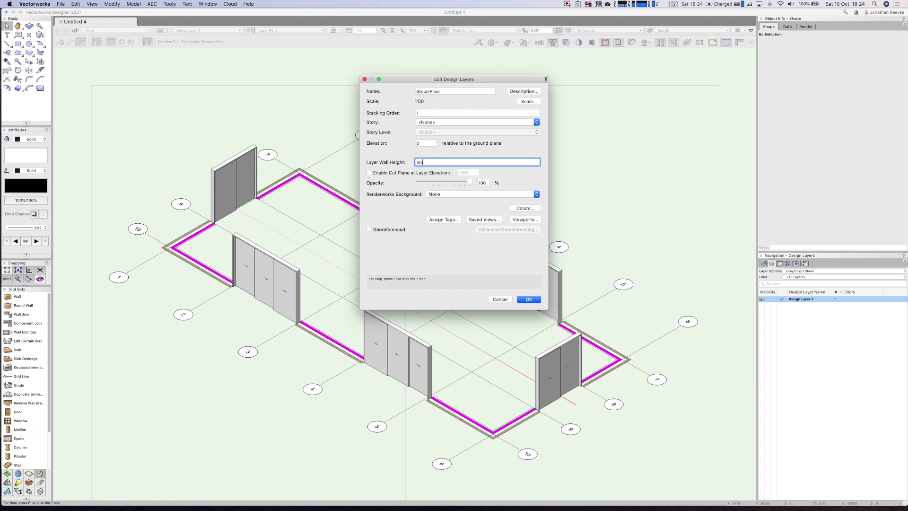
key("Return")
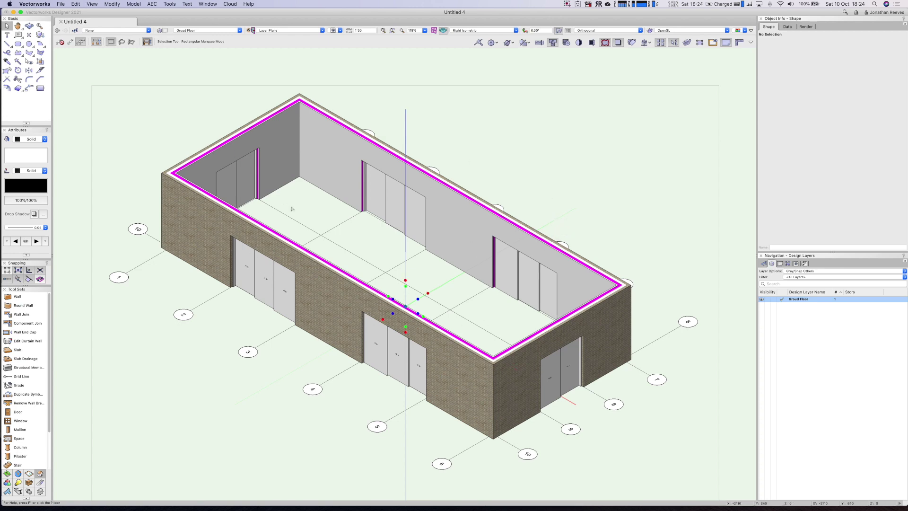
Select all doors with the Select Similar tool, matching by object type, and change their leaf to Glazed
key("w")
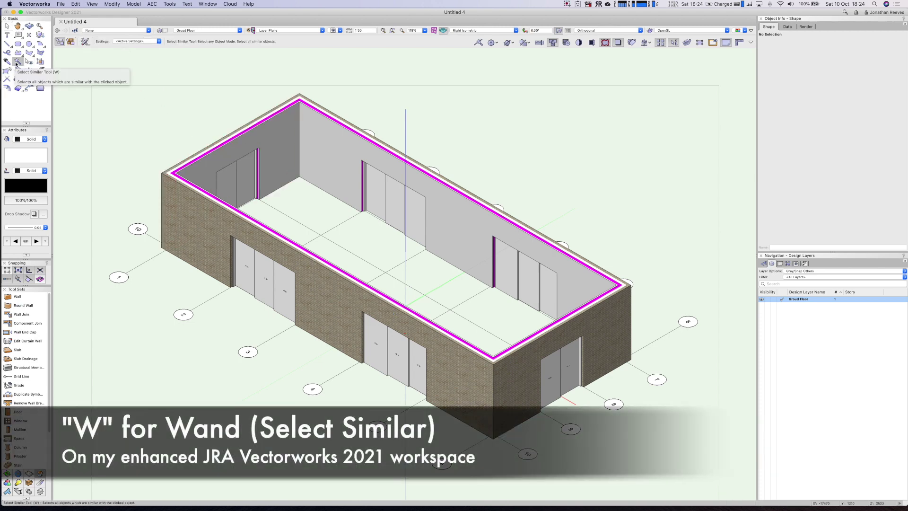
left_click(85, 42)
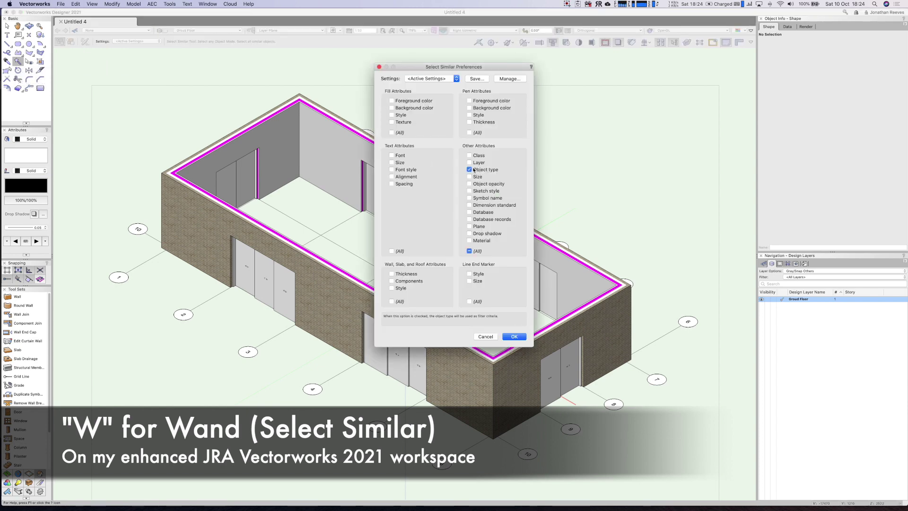
left_click(514, 336)
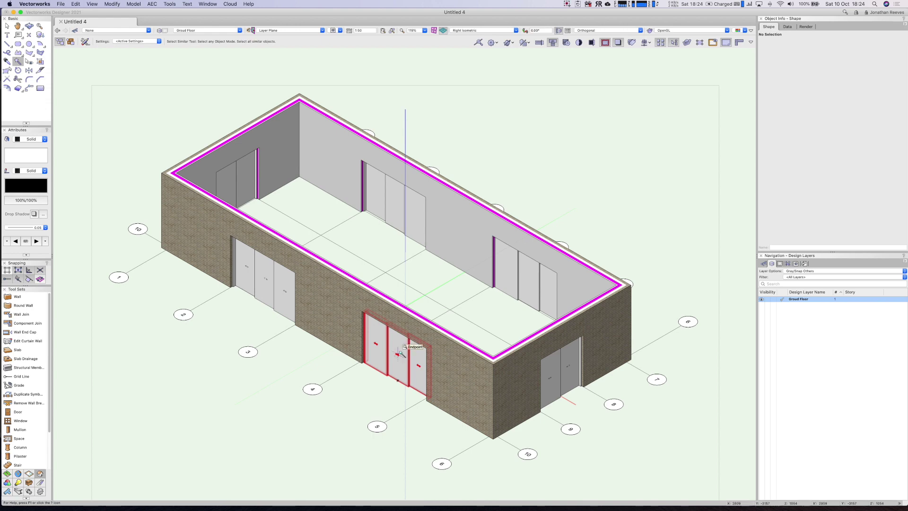
left_click(399, 352)
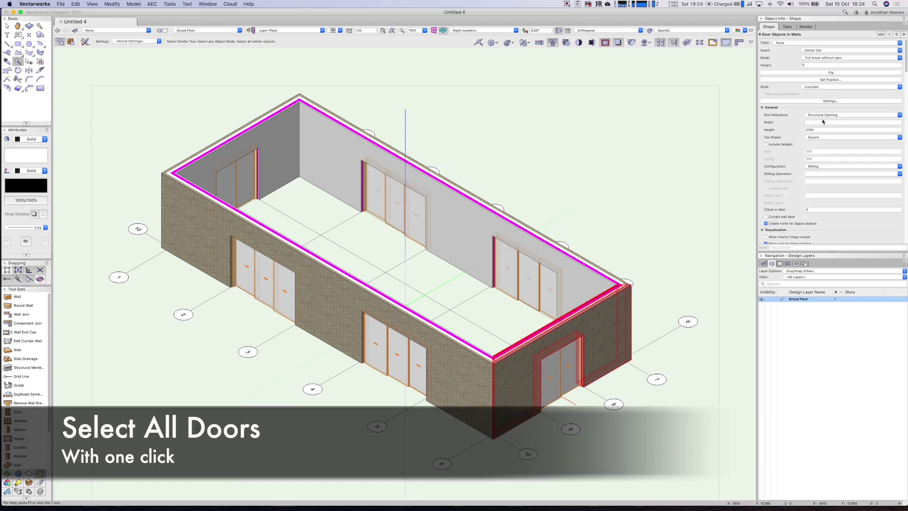
left_click(829, 101)
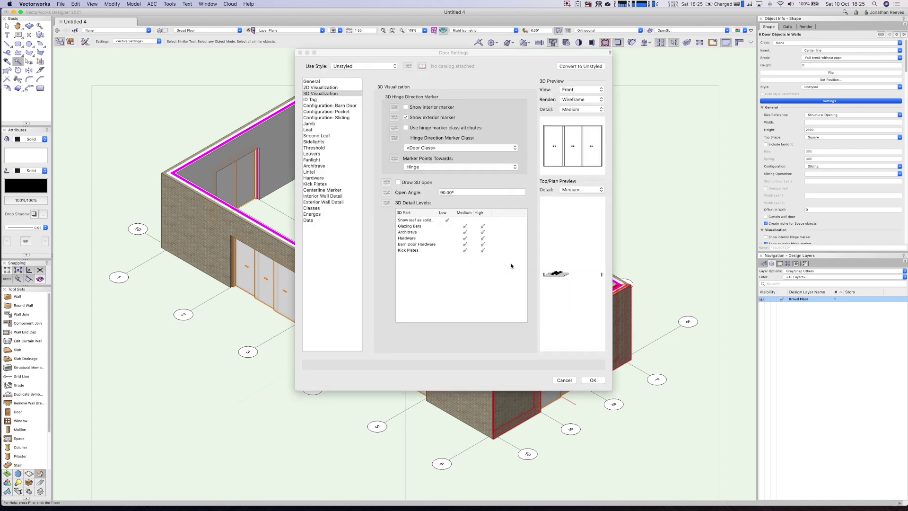
left_click(310, 130)
left_click(449, 97)
left_click(448, 104)
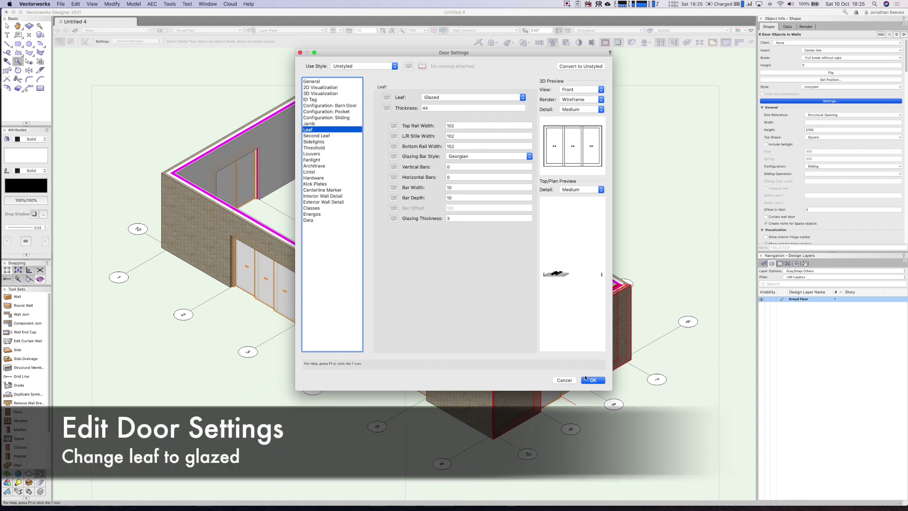
left_click(591, 380)
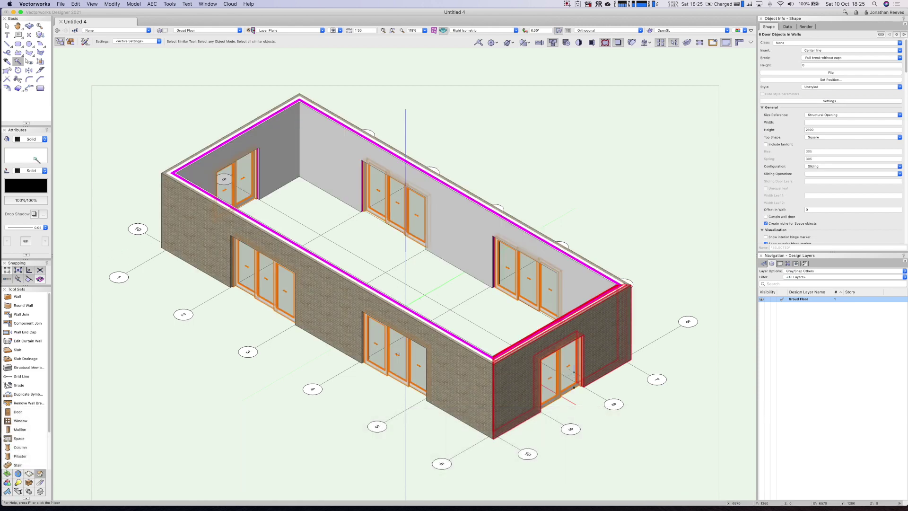
Give all the selected doors a dark grey fill colour and deselect them
left_click(36, 160)
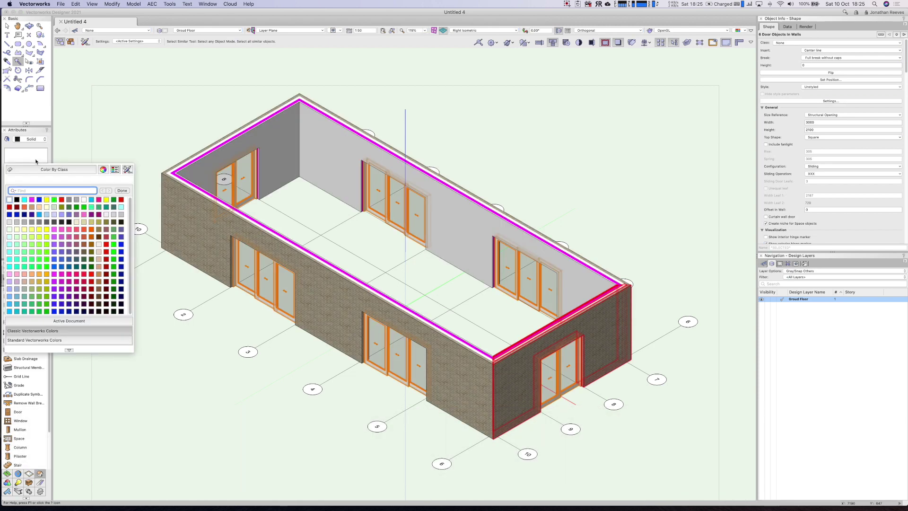
left_click(46, 222)
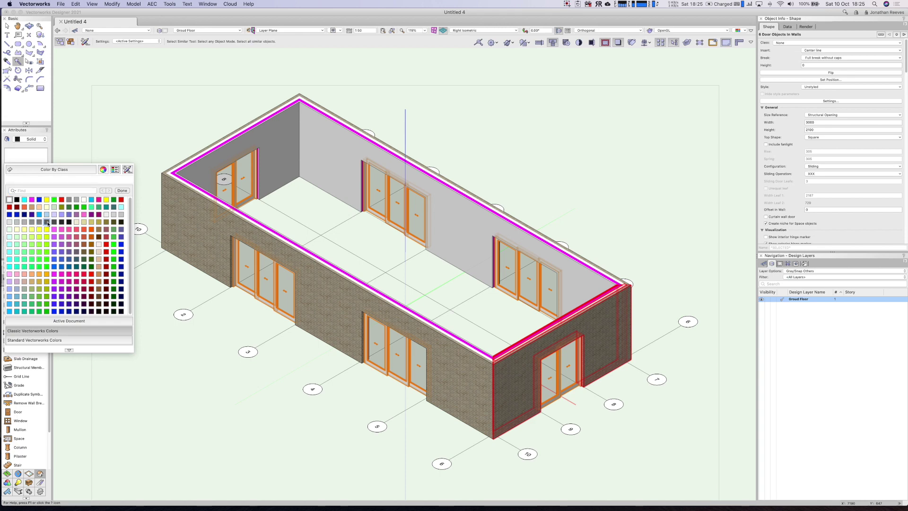
left_click(47, 222)
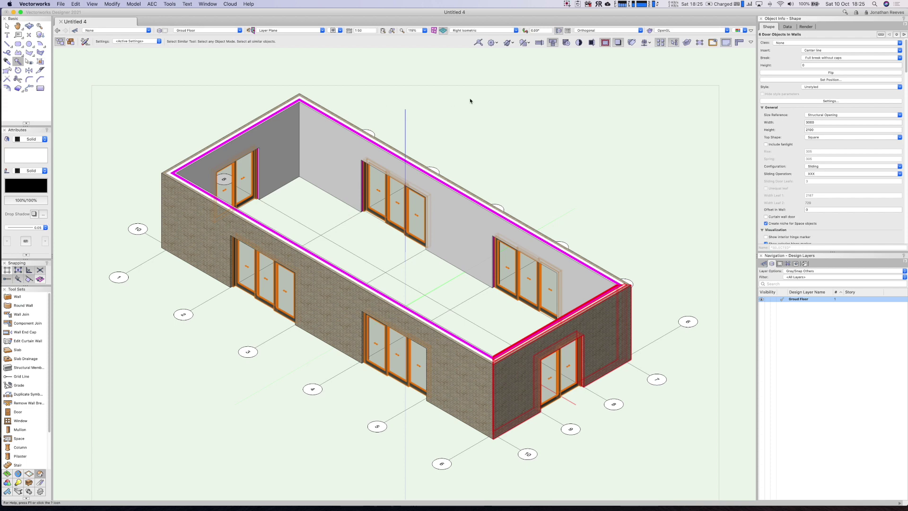
key("x")
key("x")
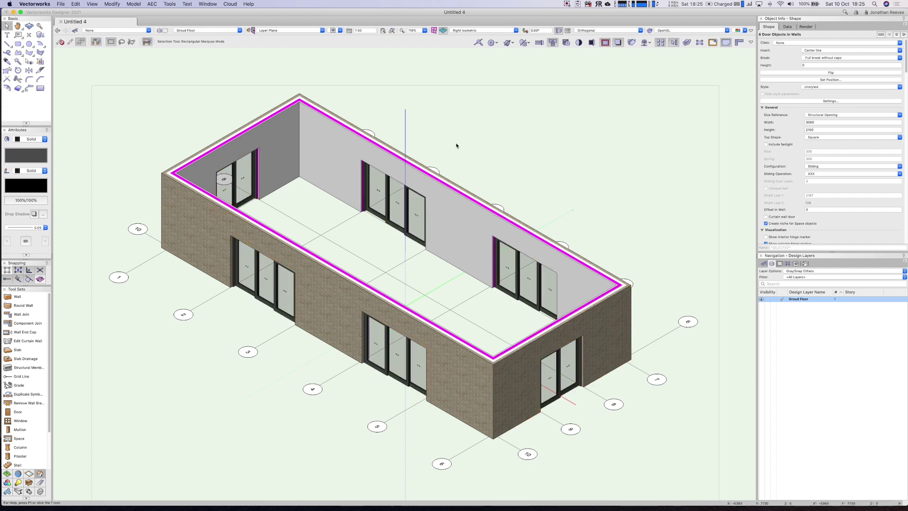
Save the drawing as Grid Lines 1 in the 2021 Video Files folder
key("super+s")
type("Grid L")
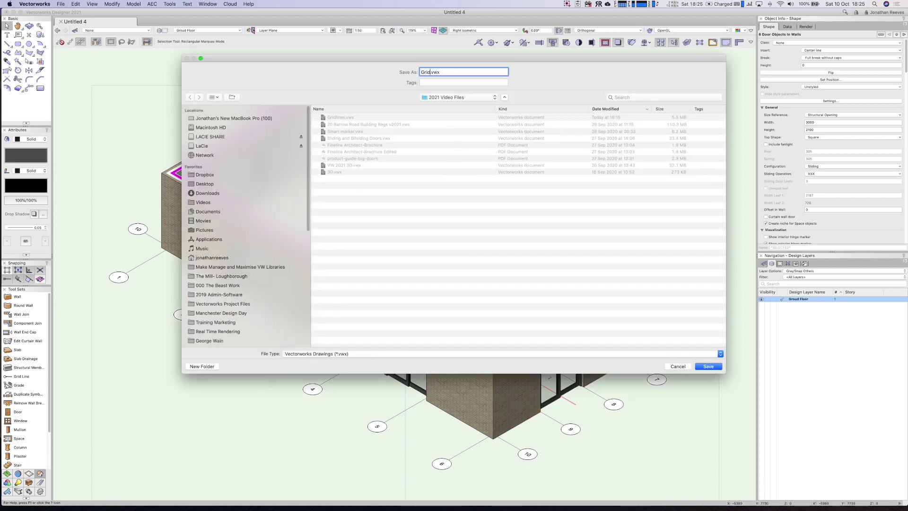
type("ines 1")
key("Return")
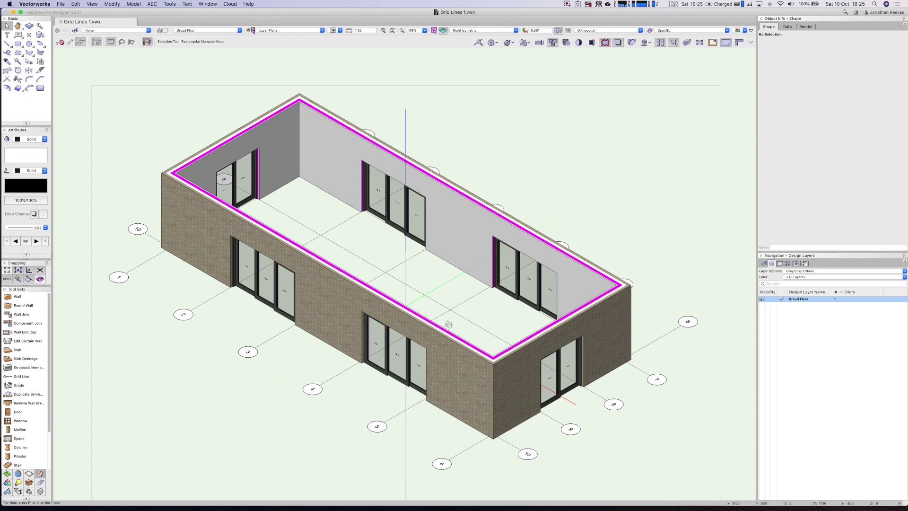
Select all the grid lines using one of them as the reference for the Select Similar tool
key("shift+c")
left_click_drag(438, 286, 473, 312)
key("x")
left_click(582, 279)
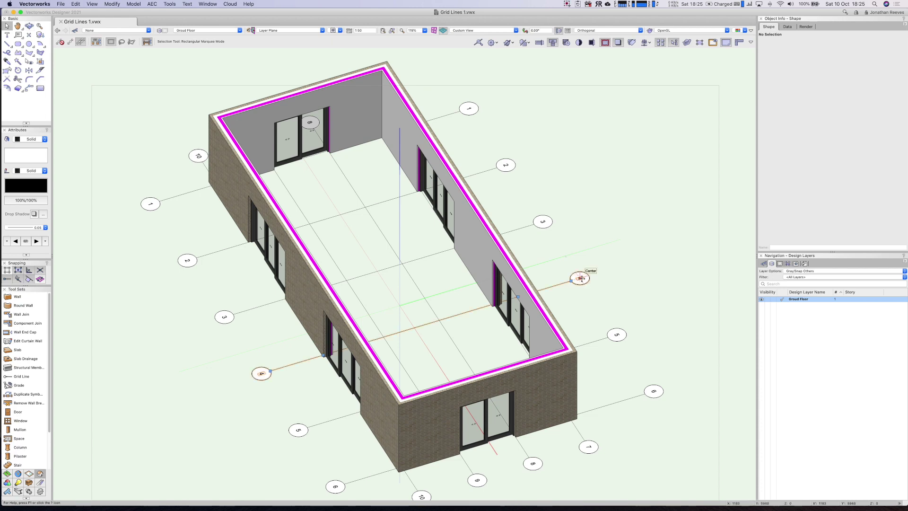
key("alt+x")
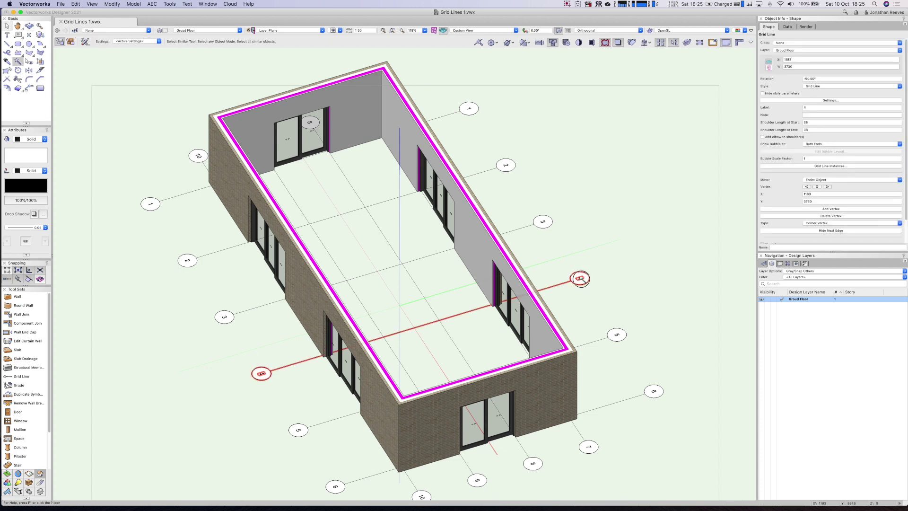
left_click(581, 279)
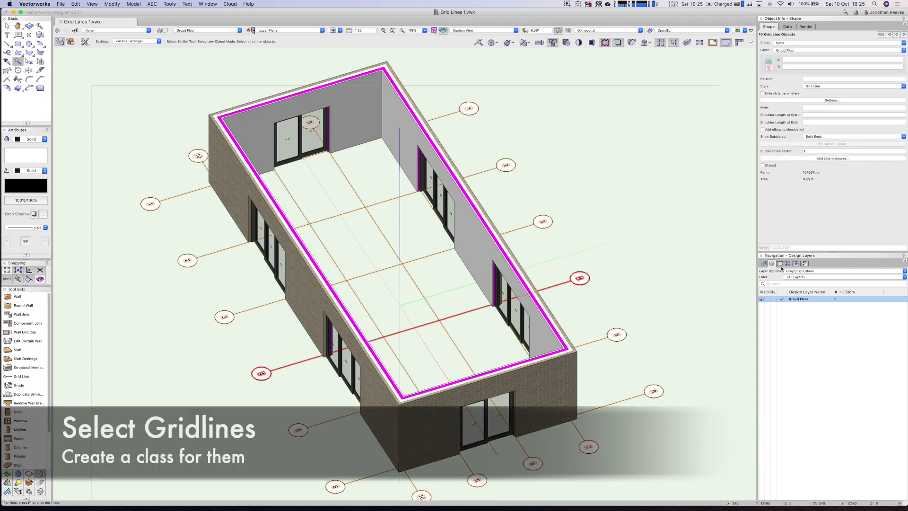
Create a new class named Grid for the selected grid lines, assign them to it, and clear the selection
left_click(763, 263)
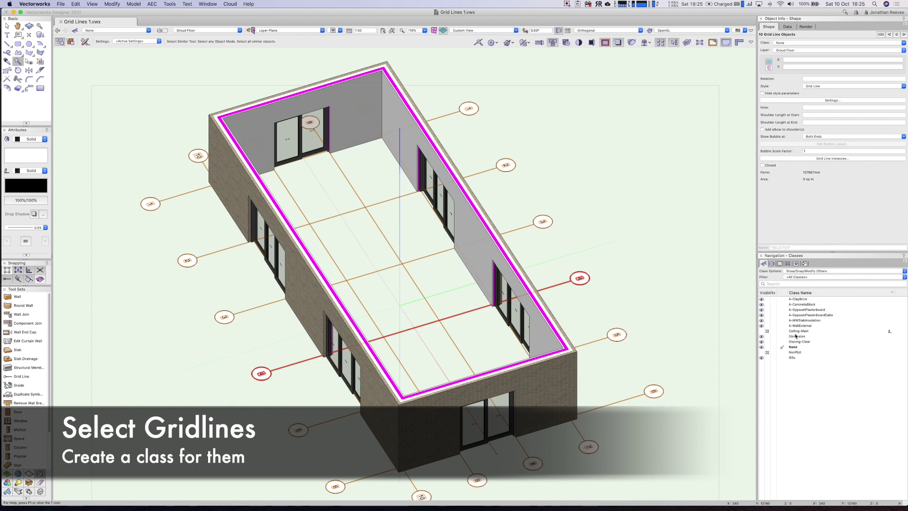
left_click(783, 44)
left_click(785, 59)
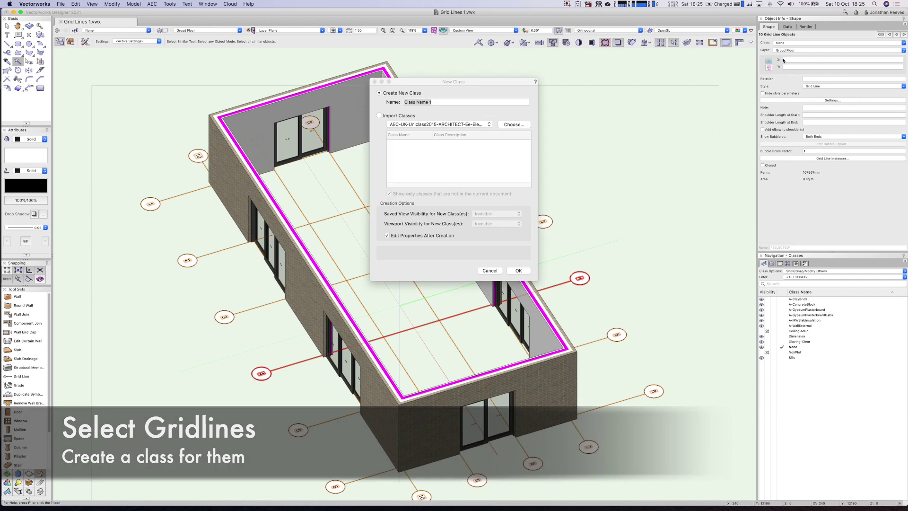
type("Gr")
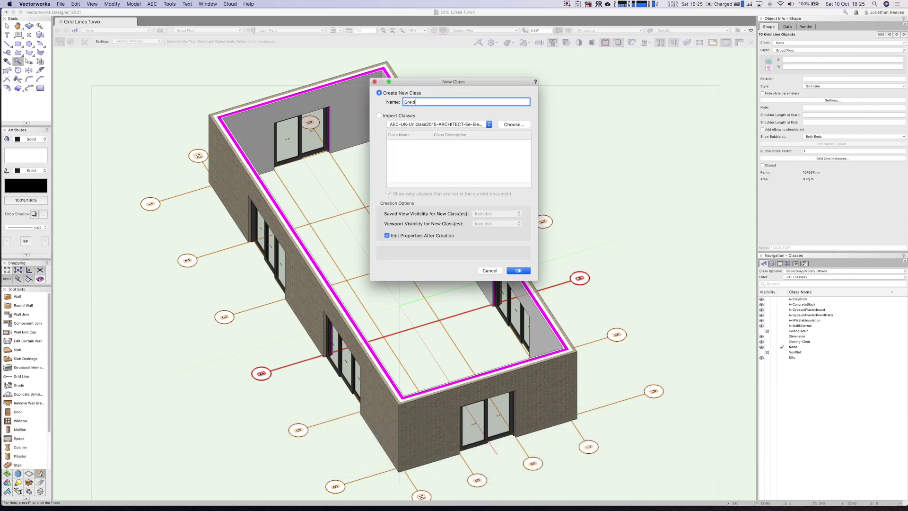
type("eid")
key("BackSpace")
key("BackSpace")
key("BackSpace")
type("id")
left_click(515, 271)
left_click(636, 365)
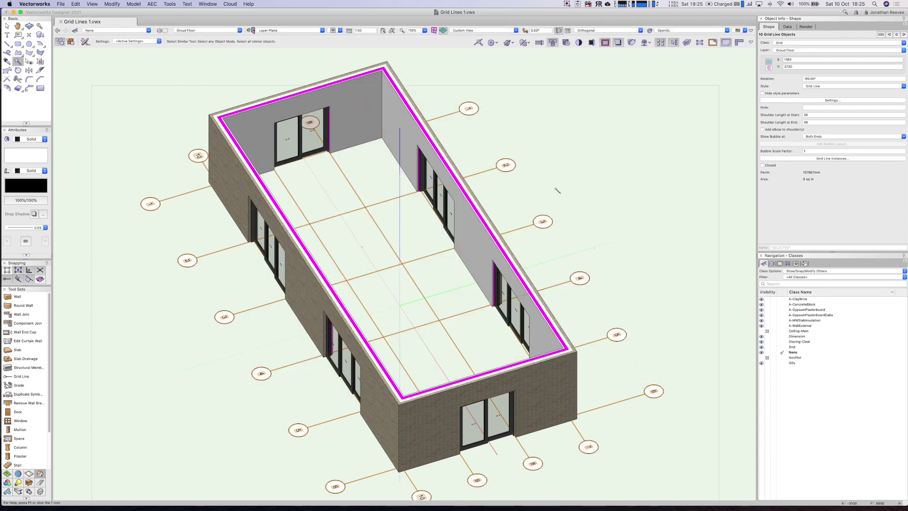
key("x")
key("x")
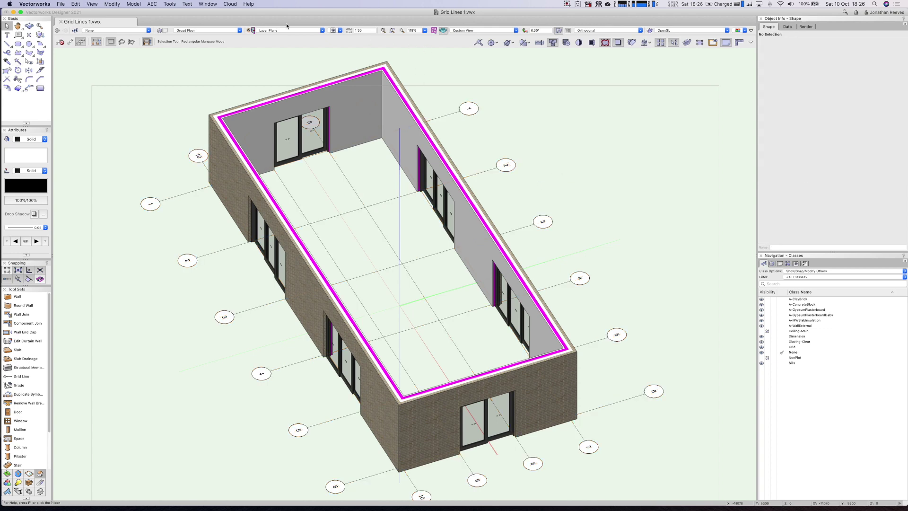
From the Right Isometric view, create and update 1:50 first-angle viewports for the front, top, right, left, back and isometric views
left_click(482, 30)
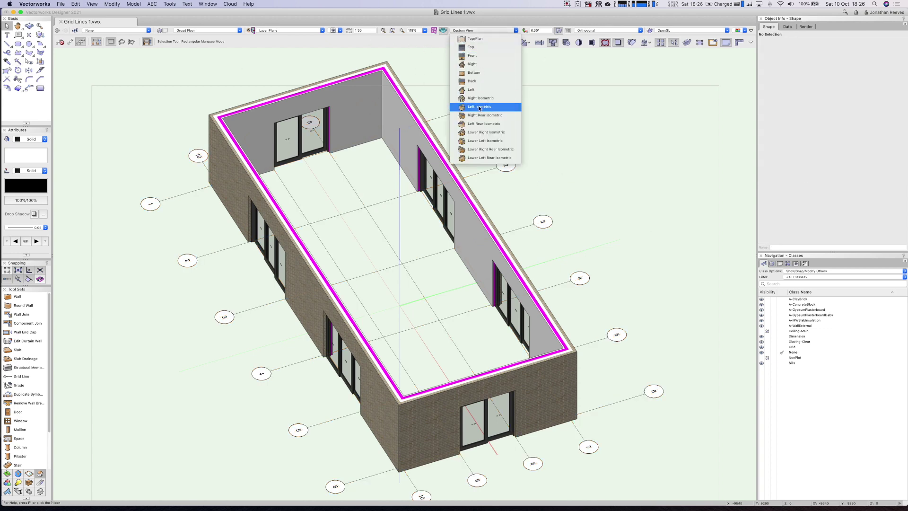
left_click(482, 104)
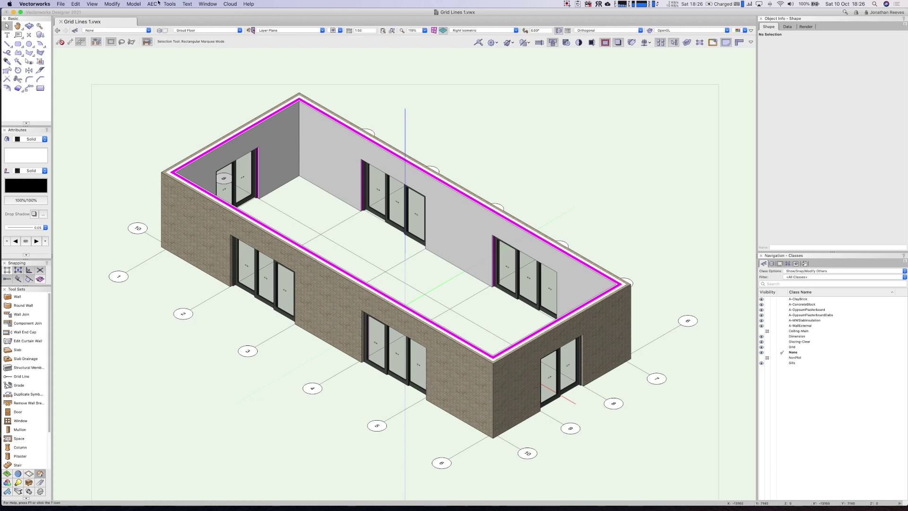
left_click(92, 4)
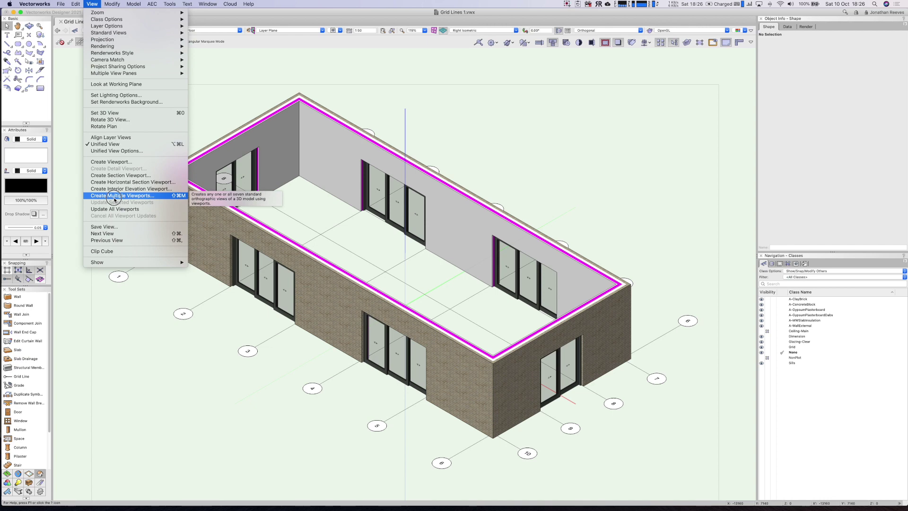
left_click(114, 196)
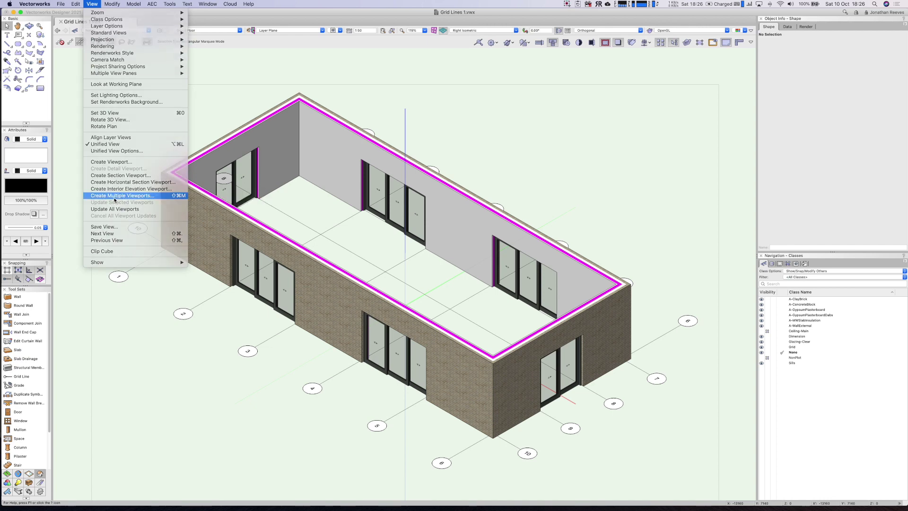
left_click(418, 179)
left_click(418, 200)
left_click(419, 207)
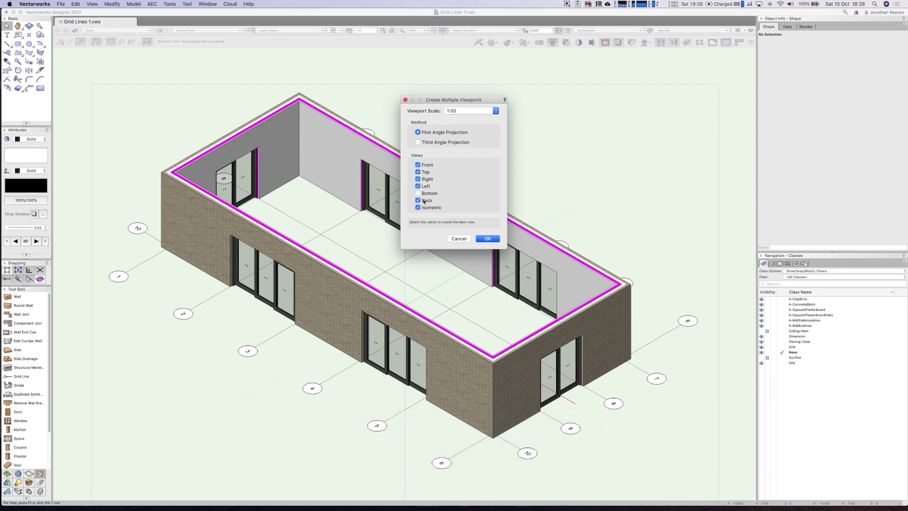
left_click(488, 239)
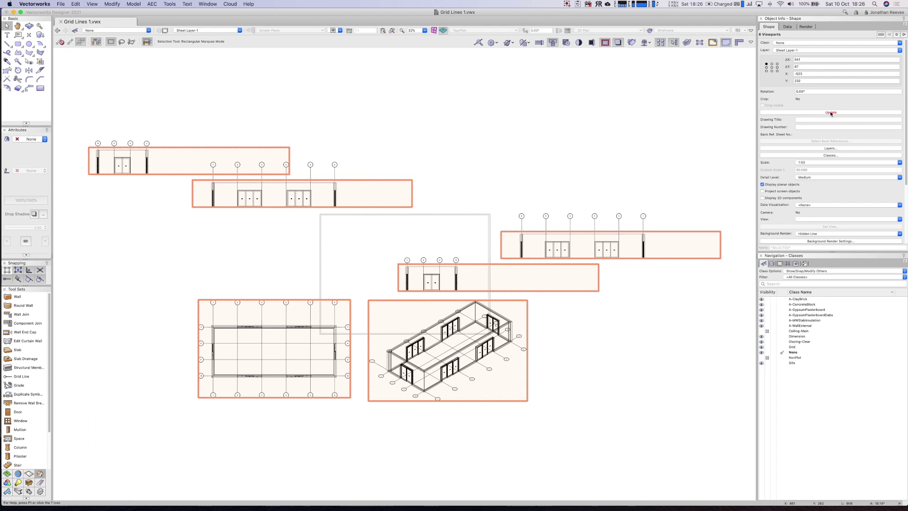
left_click(831, 112)
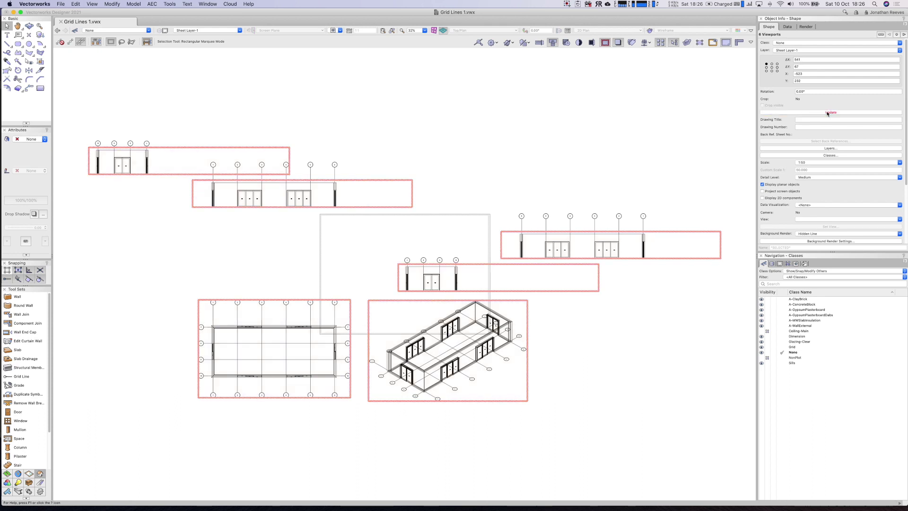
left_click(533, 195)
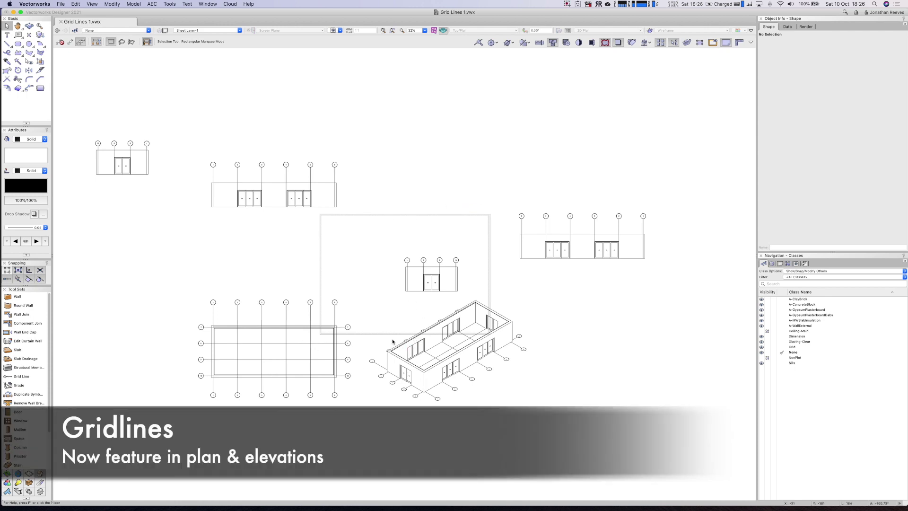
Set the sheet layer's page setup to 2 horizontal and 2 vertical pages, with page breaks hidden
double_click(497, 292)
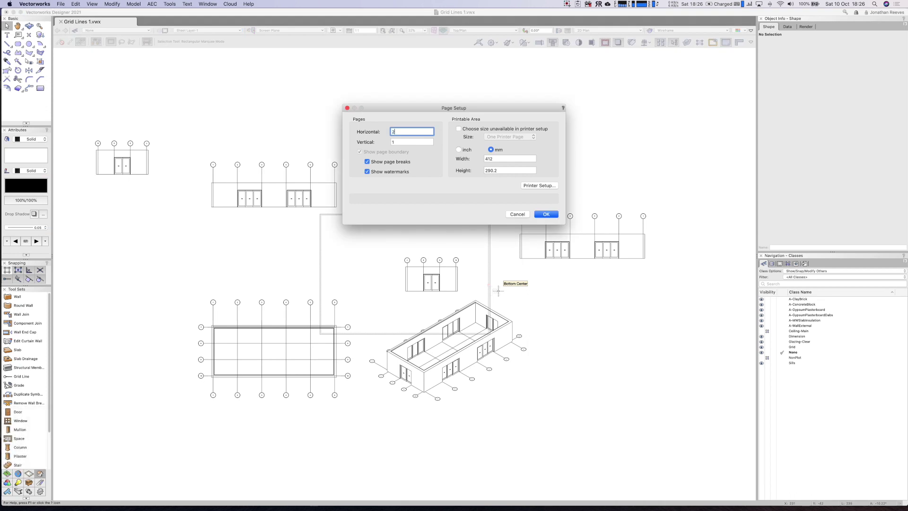
key("Tab")
type("2")
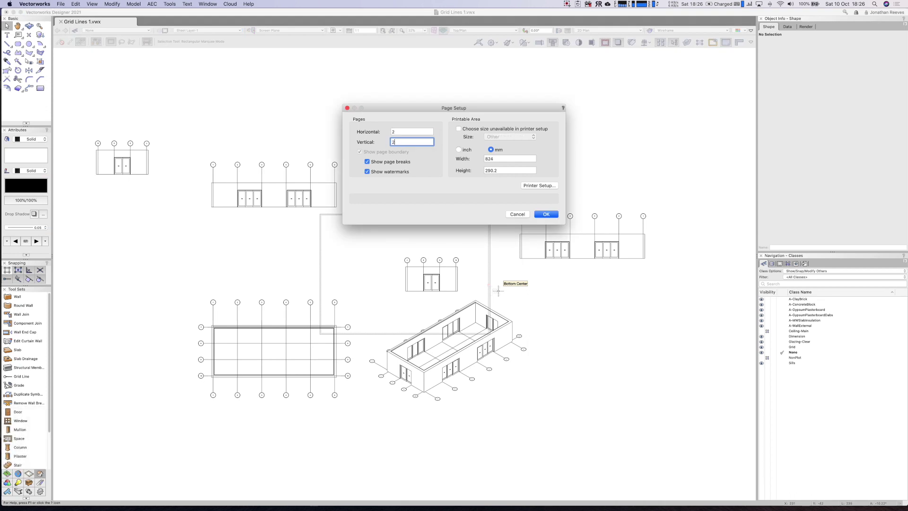
left_click(368, 163)
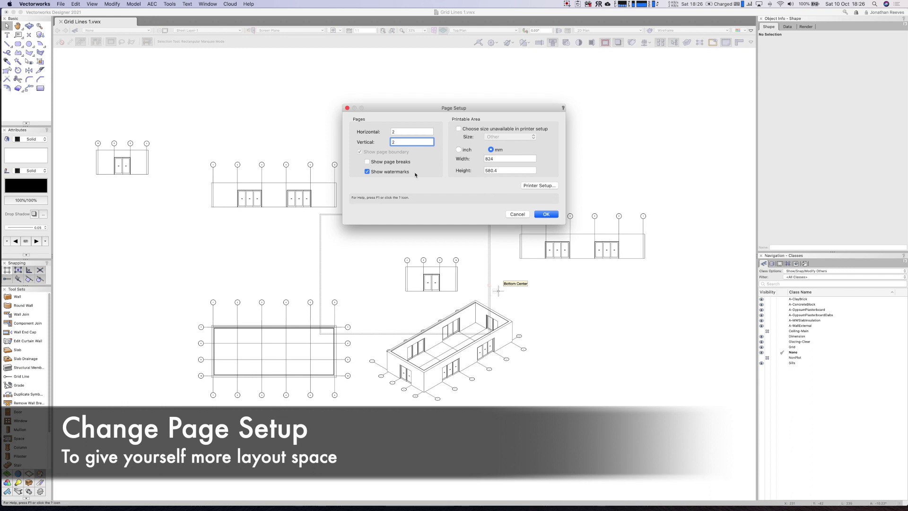
left_click(548, 215)
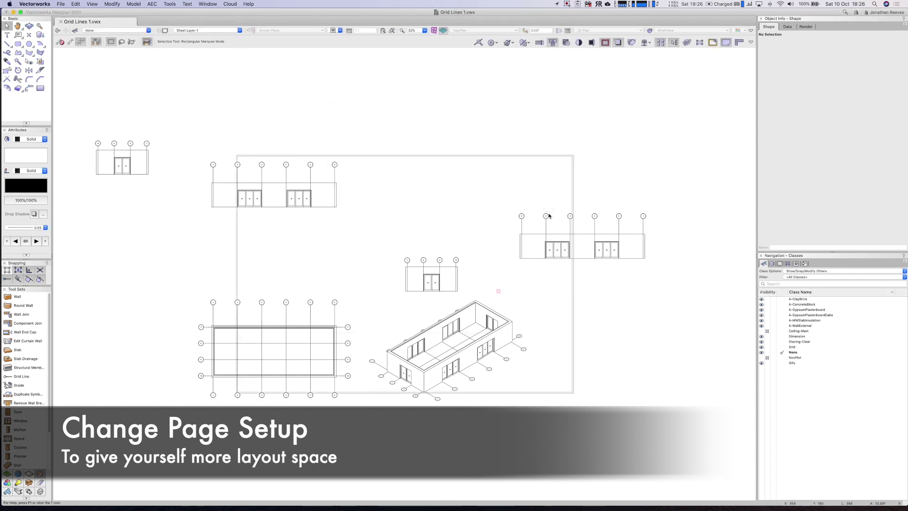
Align the four elevation viewports by their bottom edges and move them together up the sheet
left_click_drag(146, 158, 395, 163)
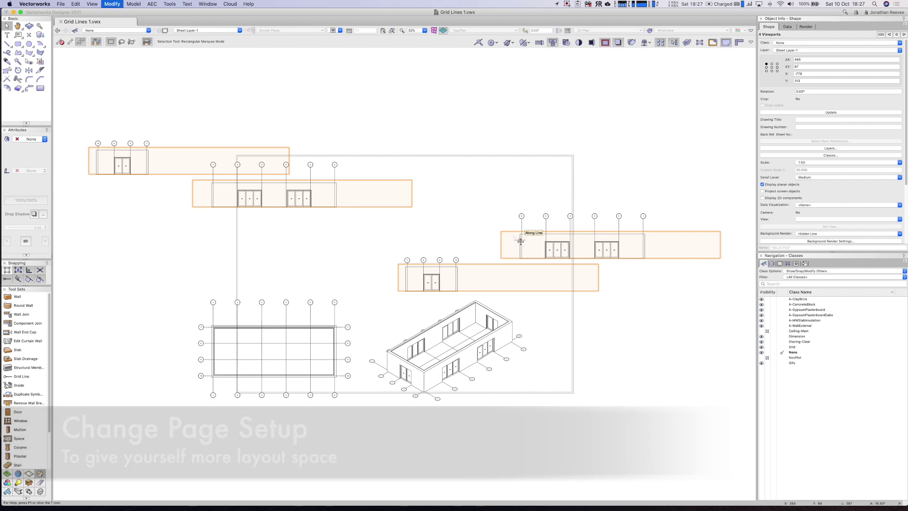
key("super+equal")
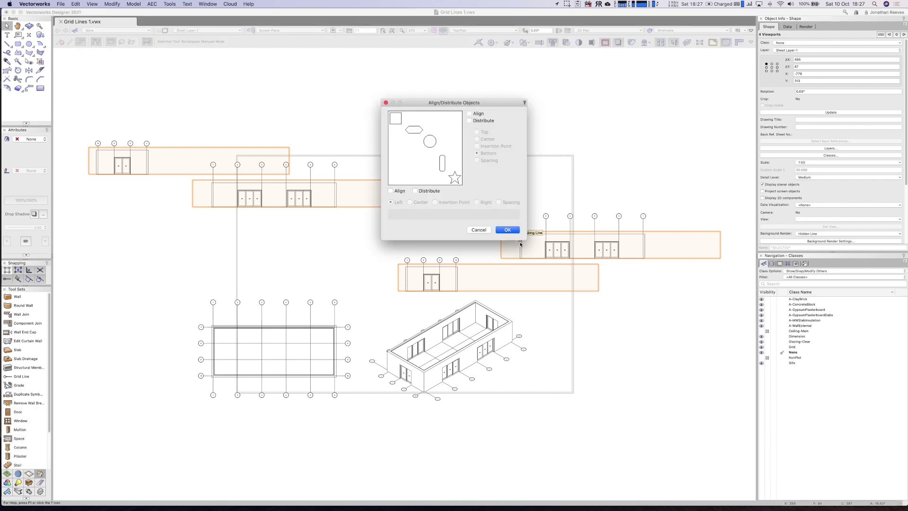
left_click(469, 113)
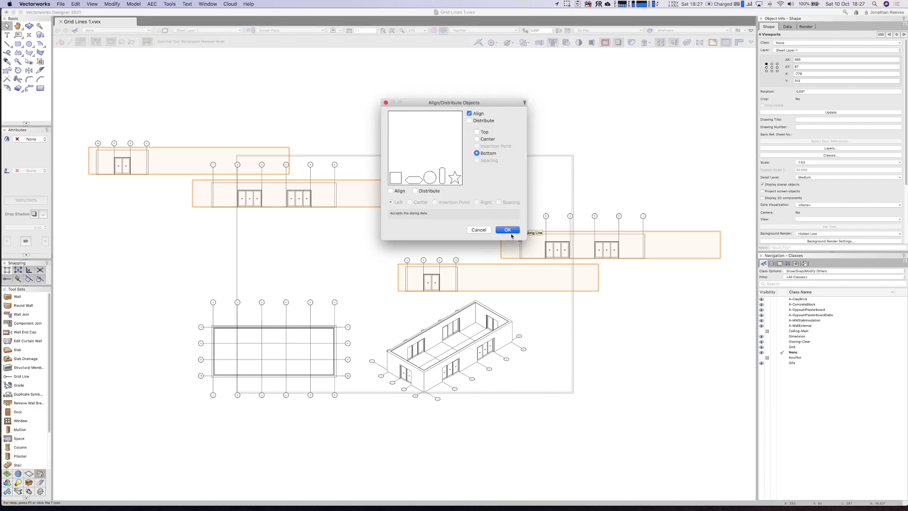
left_click(507, 230)
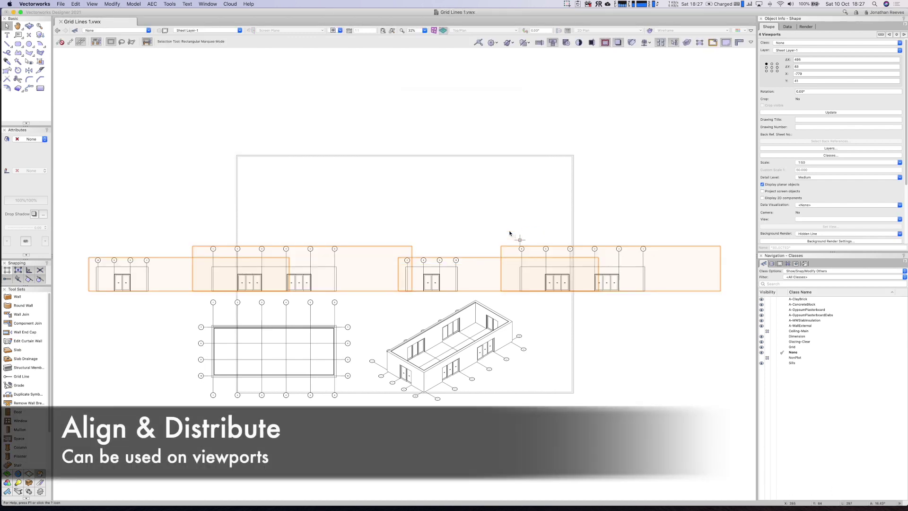
left_click_drag(415, 265, 419, 183)
left_click_drag(397, 268, 398, 263)
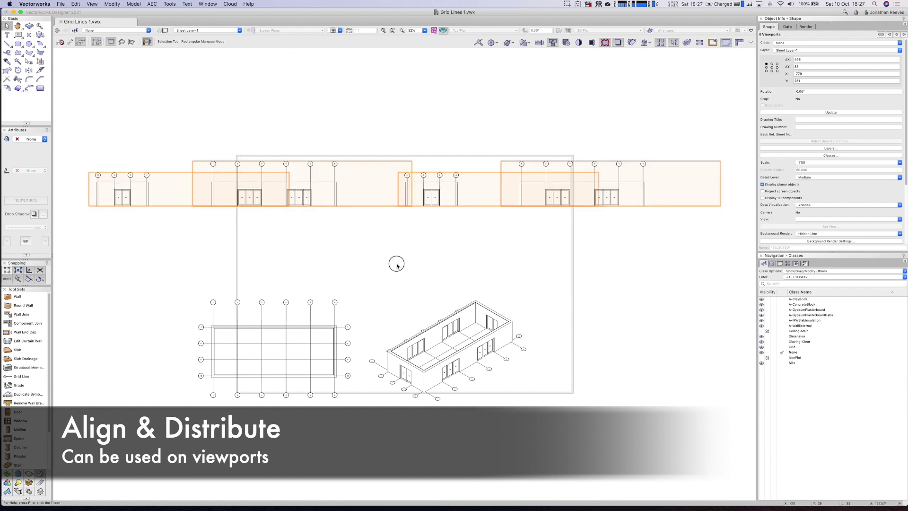
Place the Right View viewport below the other short elevation and the Back View viewport below the other long elevation
left_click(223, 203)
left_click_drag(138, 178, 491, 231)
left_click(489, 214)
left_click_drag(438, 251, 588, 238)
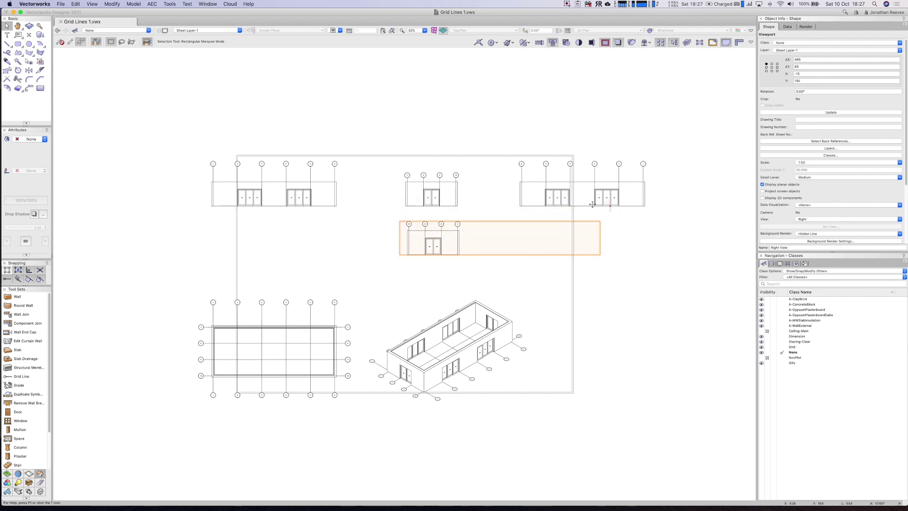
left_click_drag(569, 205, 238, 259)
left_click(350, 214)
left_click_drag(316, 235, 336, 258)
Select all four elevation viewports and move them together so their drawings sit inside the page border
left_click_drag(268, 212, 448, 228, "shift")
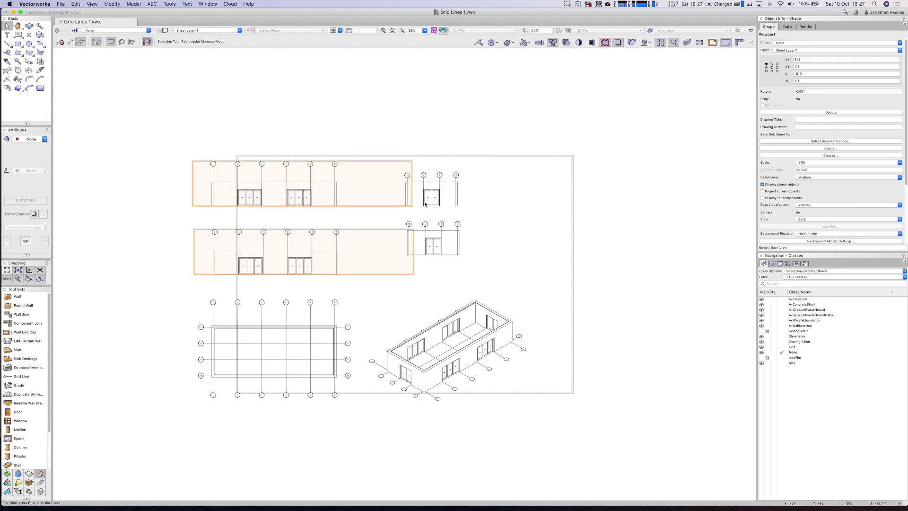
left_click_drag(137, 107, 619, 305, "shift")
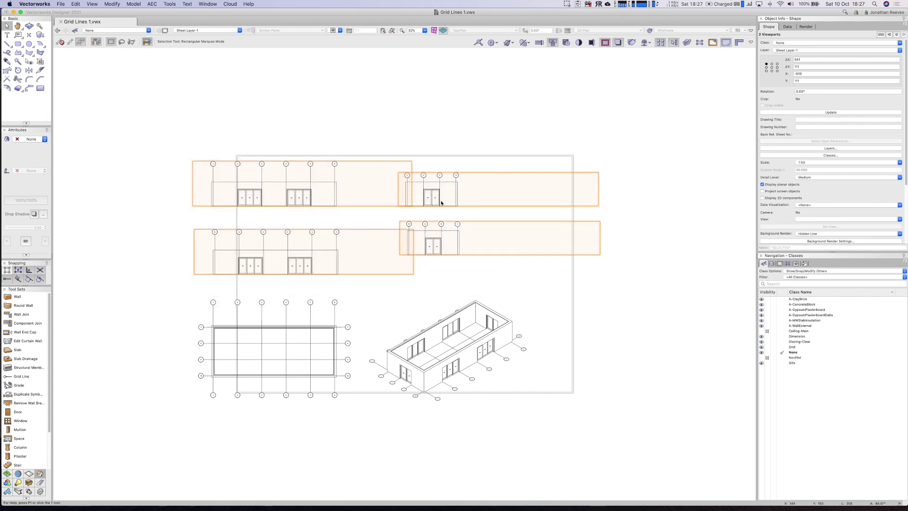
left_click_drag(433, 199, 474, 236)
key("ctrl+shift+6")
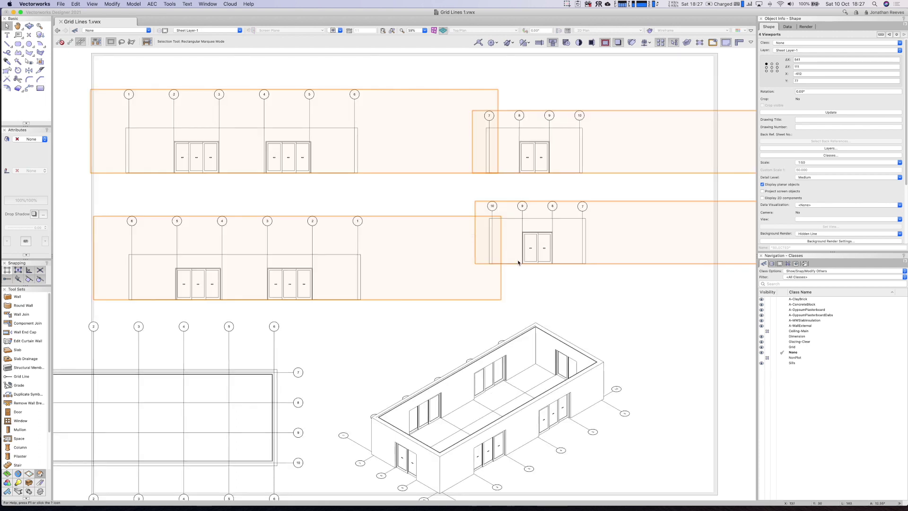
Reposition the isometric and plan viewports inside the lower half of the page and move the Back View viewport slightly up
left_click_drag(602, 325, 659, 301)
scroll(284, 374, "down", 4)
key("ctrl+shift+6")
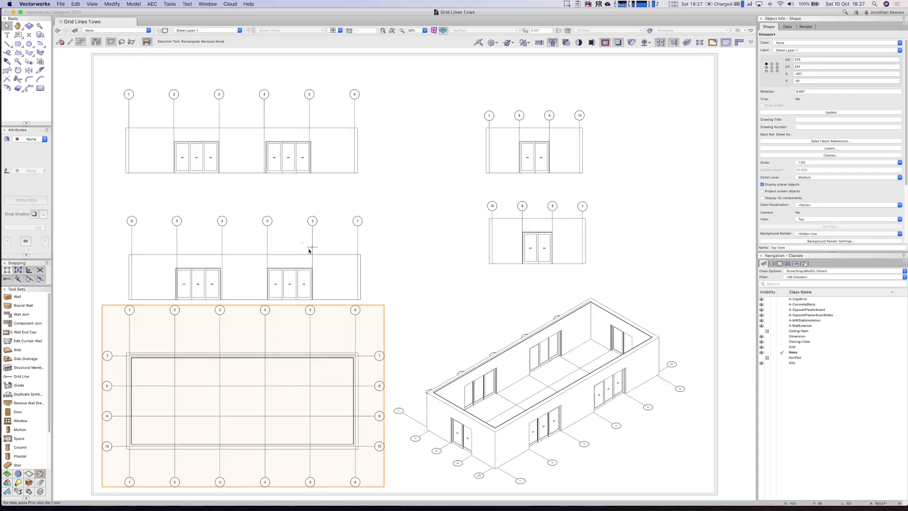
left_click_drag(311, 248, 313, 228)
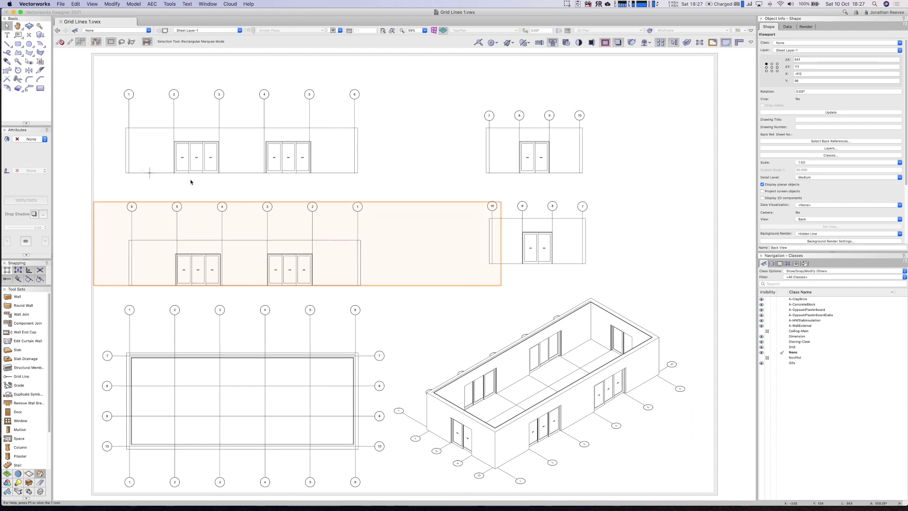
Make the Grid class invisible in the Back View viewport and update the viewport
left_click(828, 155)
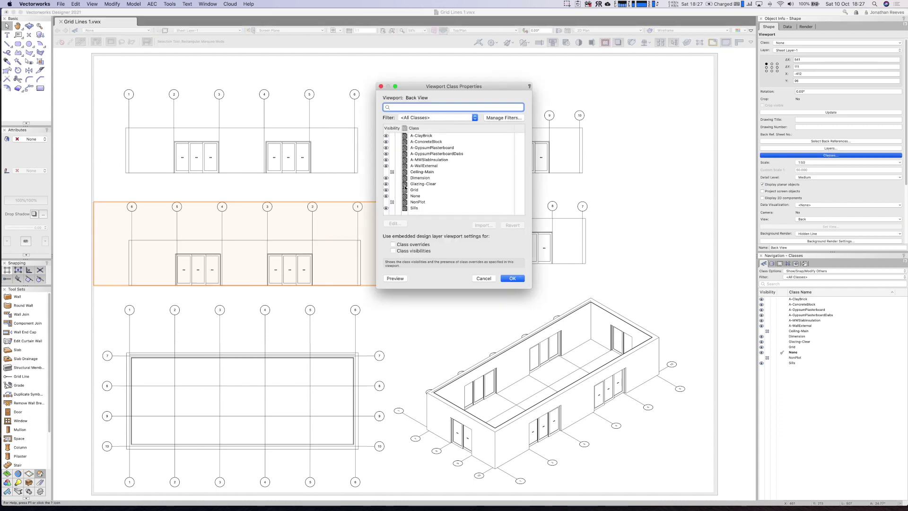
left_click(394, 191)
left_click(395, 279)
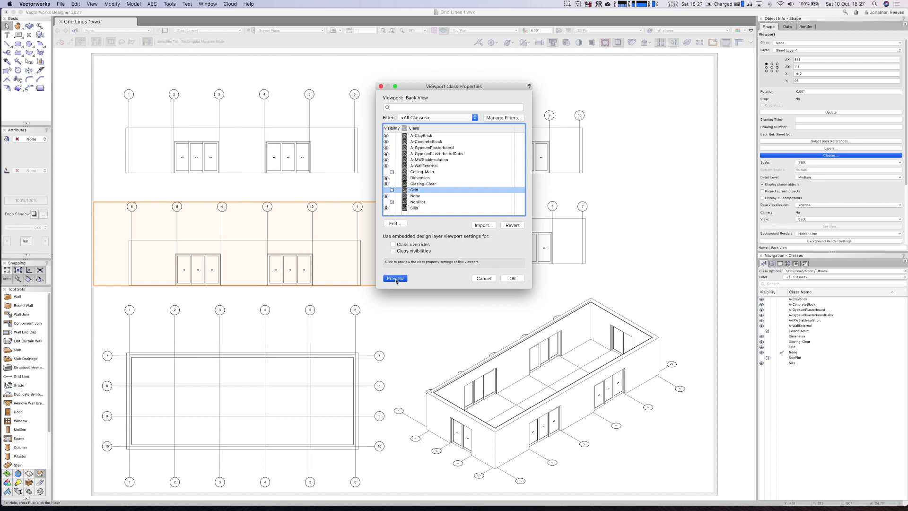
left_click(512, 279)
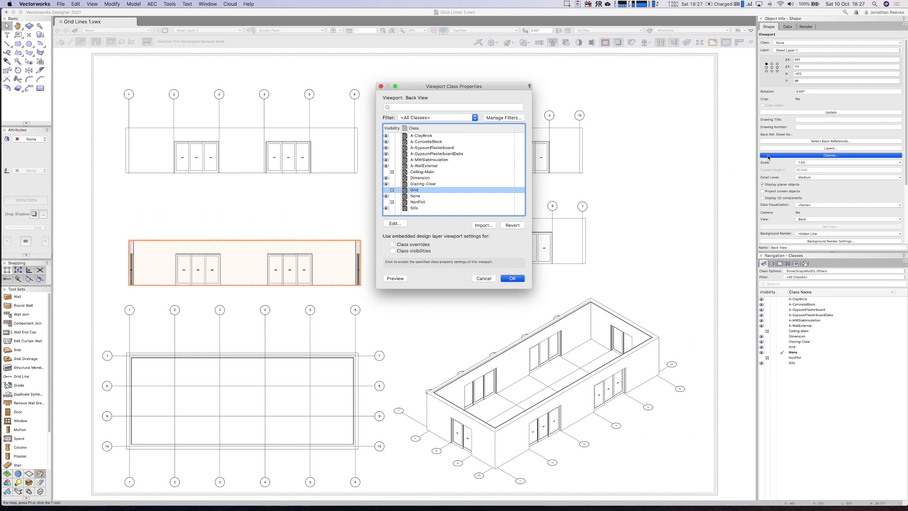
left_click(815, 114)
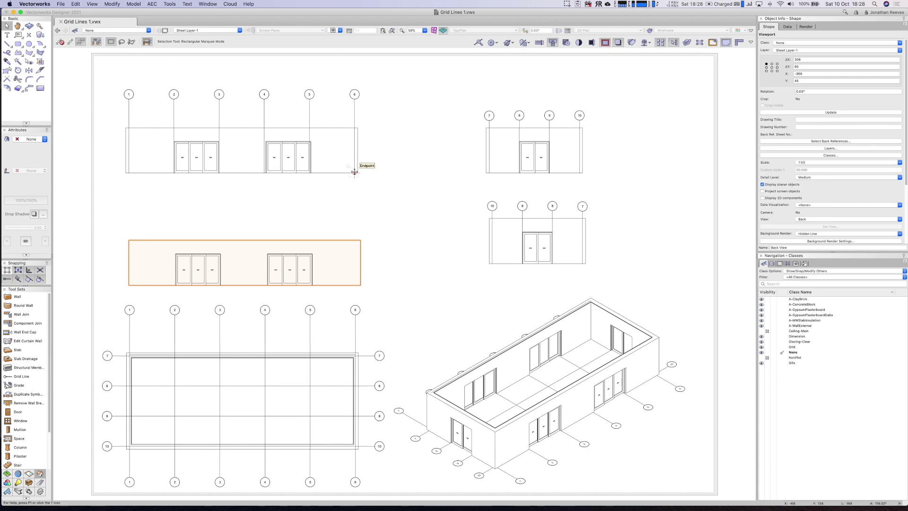
In the Right View viewport's annotations, show the bubbles of all four grid lines at both ends, and exit the annotations
left_click(493, 204)
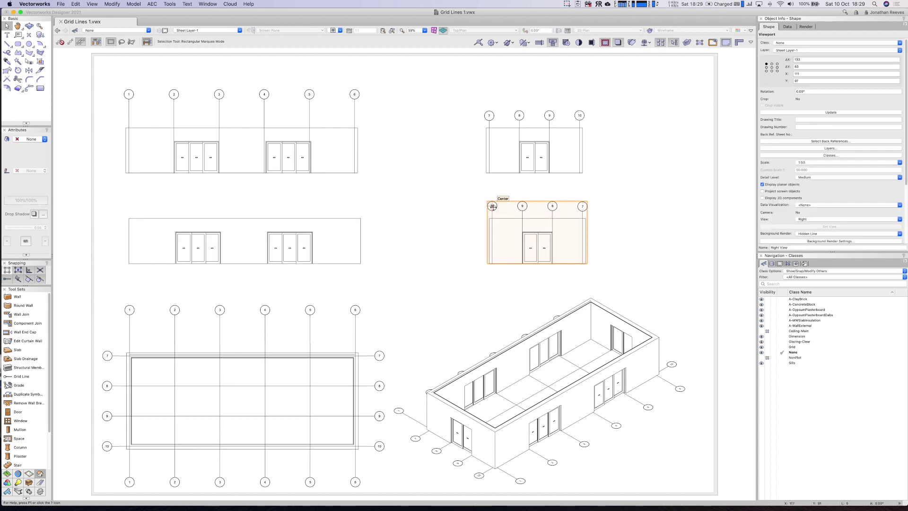
double_click(492, 206)
left_click(493, 259)
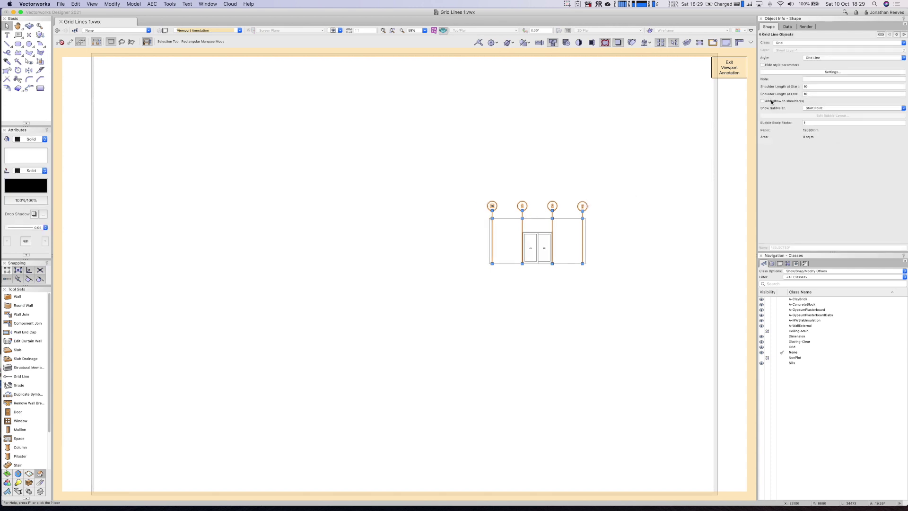
left_click(820, 108)
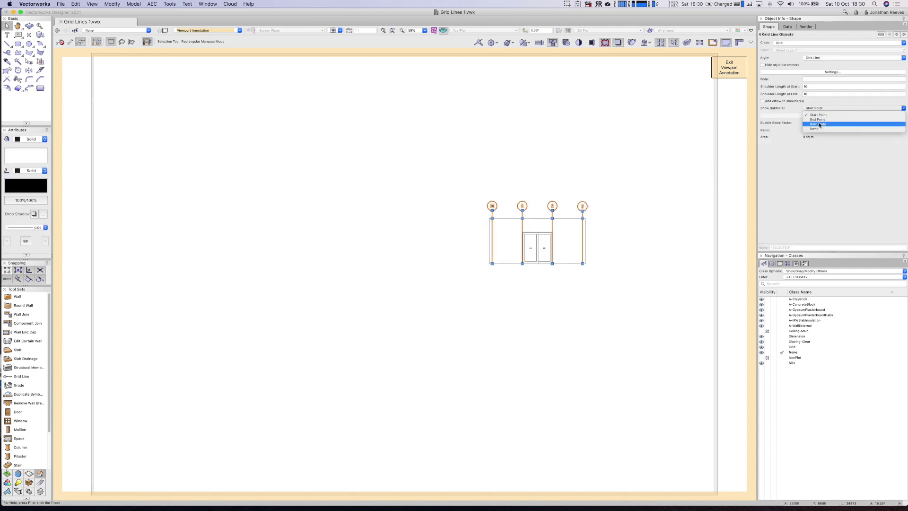
left_click(821, 124)
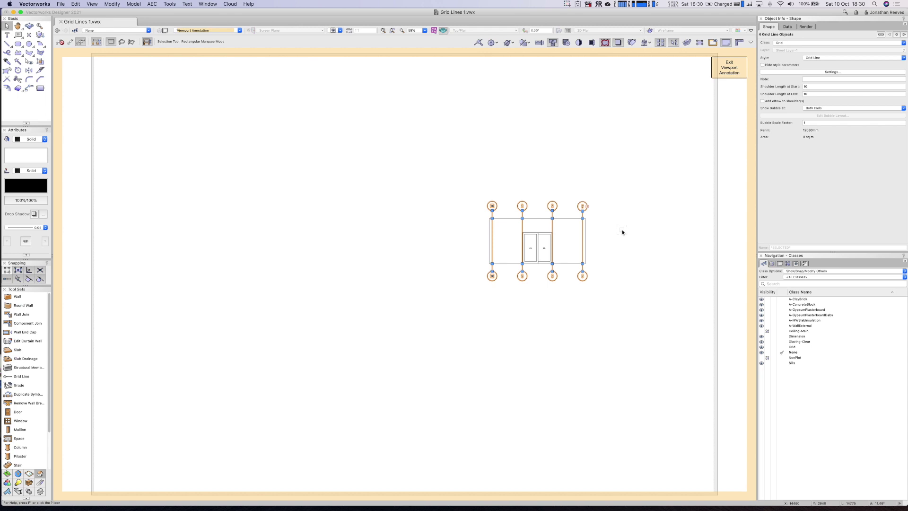
left_click(728, 72)
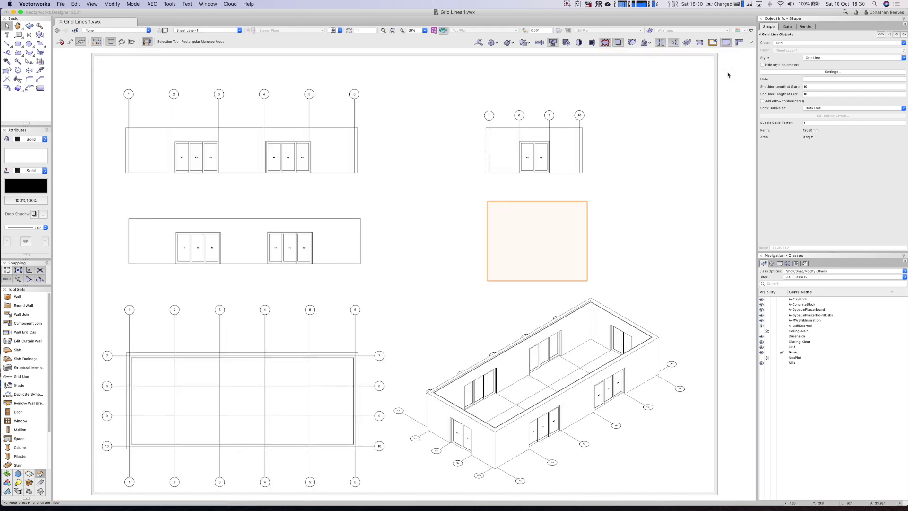
Move the Left View viewport slightly up and, in its annotations, add elbows to the shoulders of all four grid lines
left_click_drag(519, 123, 520, 117)
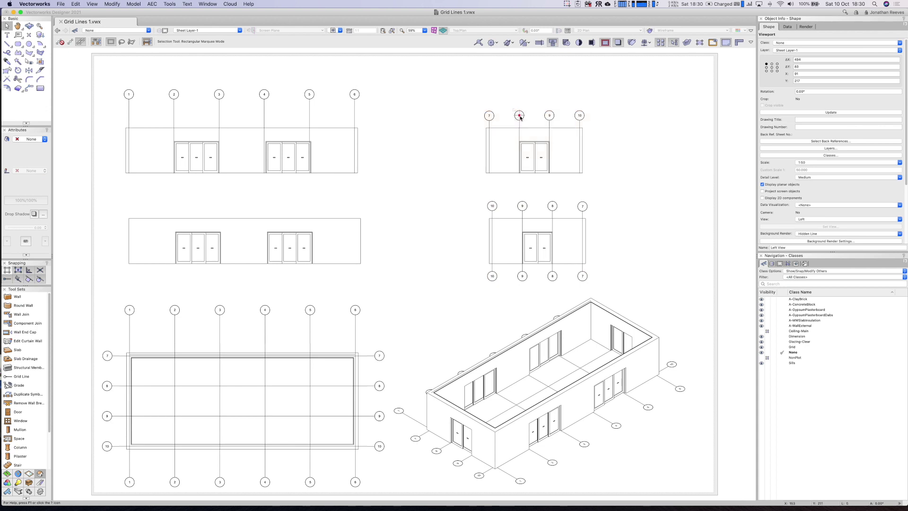
double_click(520, 117)
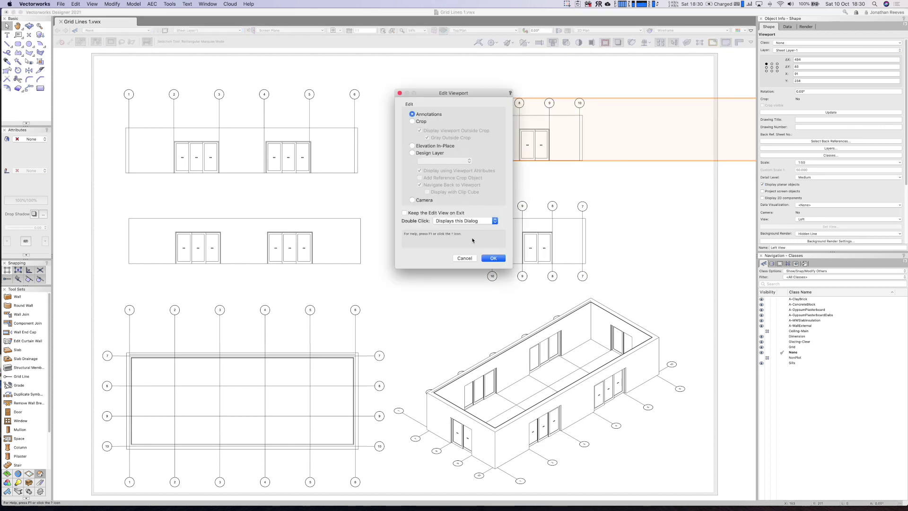
left_click(492, 258)
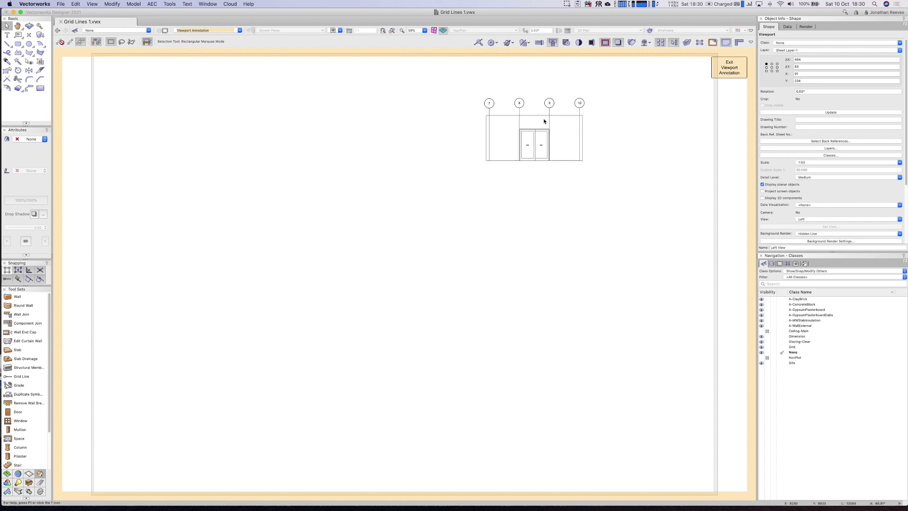
left_click(549, 101)
left_click_drag(475, 89, 592, 114)
left_click(763, 101)
Bend the elbows of grid lines 10 and 7 outward so their bubbles sit clear of the building's sides
scroll(585, 113, "up", 4)
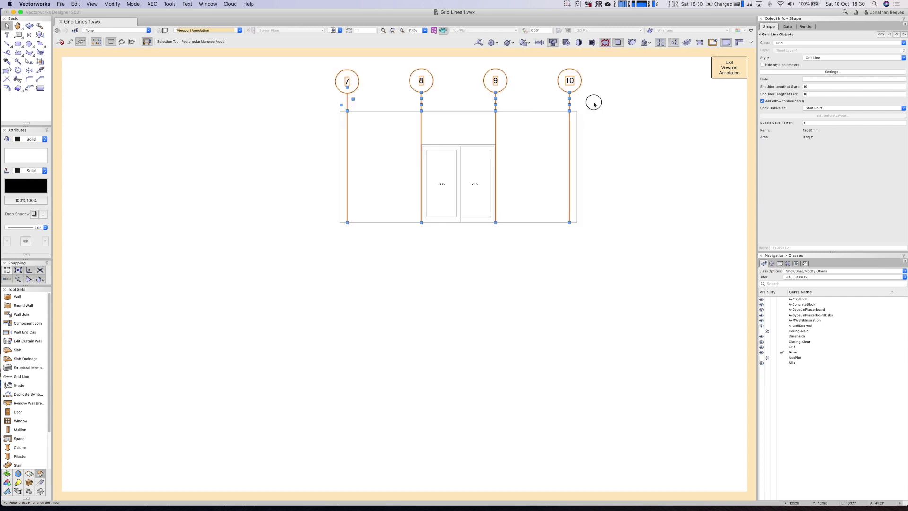
left_click(571, 101)
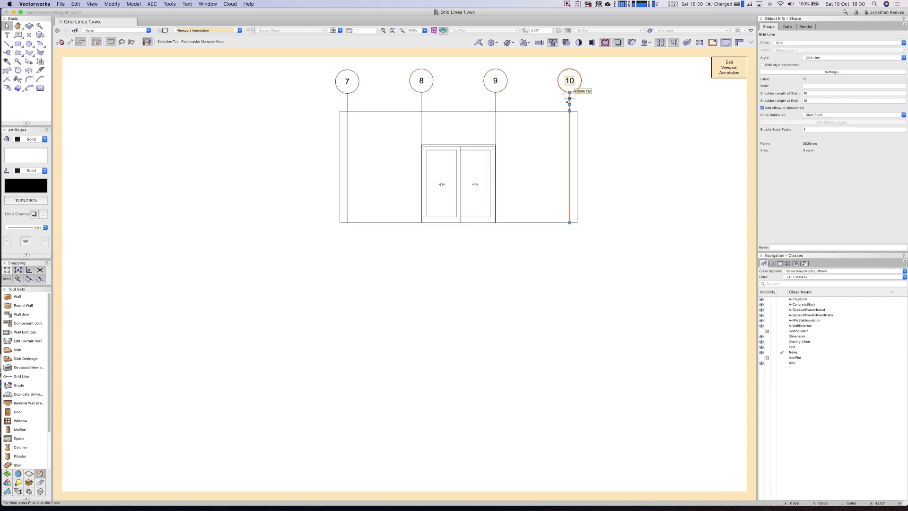
left_click_drag(569, 98, 593, 90)
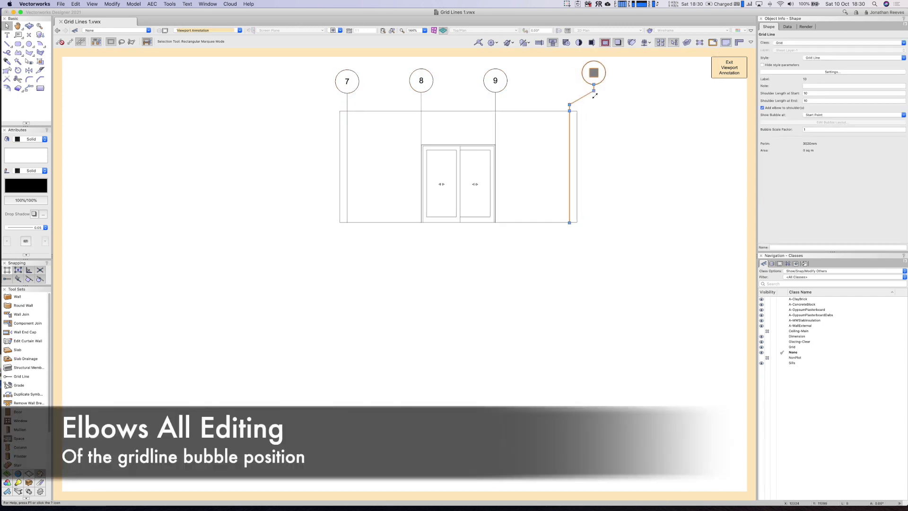
left_click(346, 89)
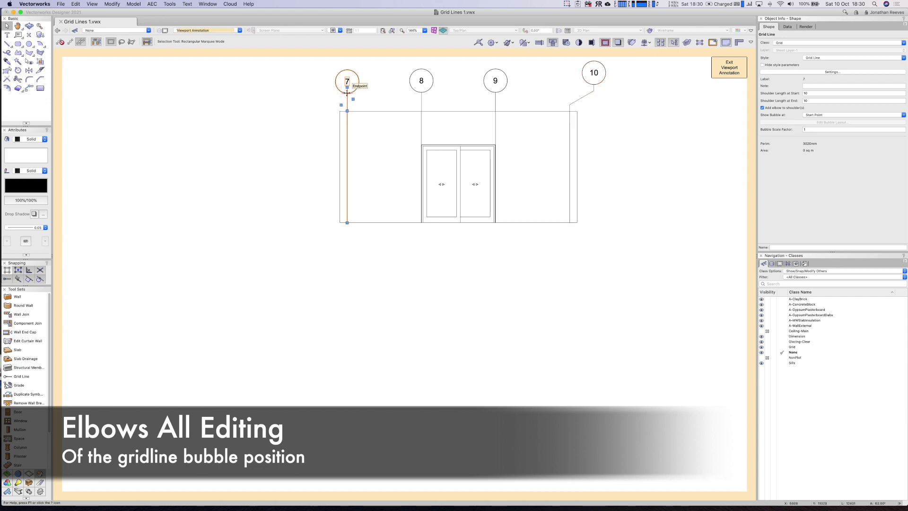
left_click_drag(354, 99, 324, 95)
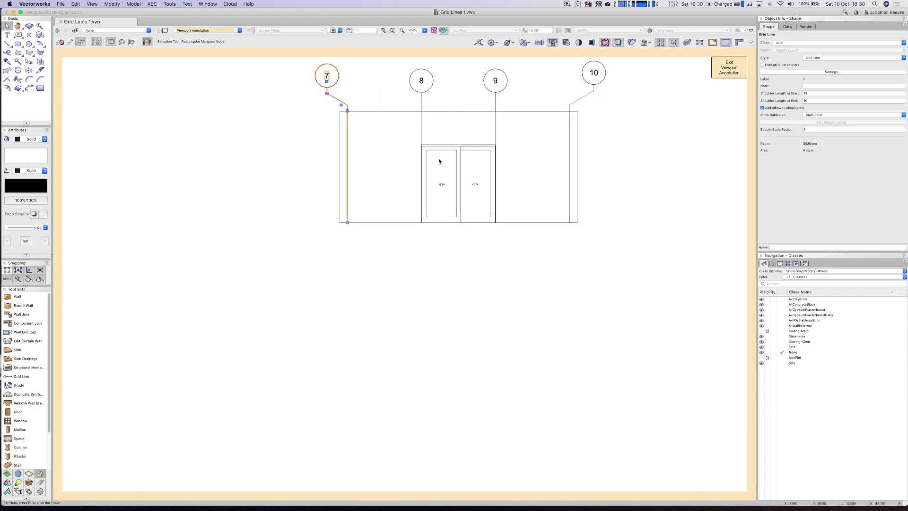
key("h")
left_click_drag(359, 125, 361, 148)
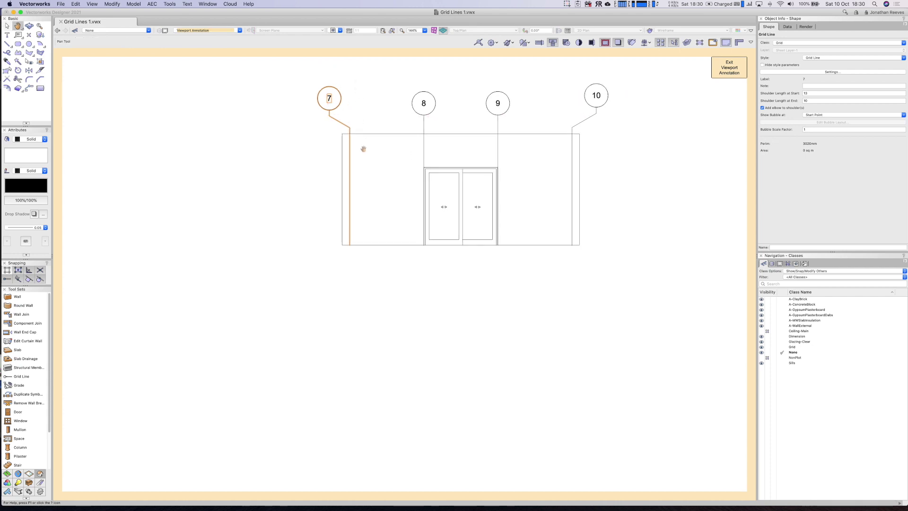
key("x")
key("x")
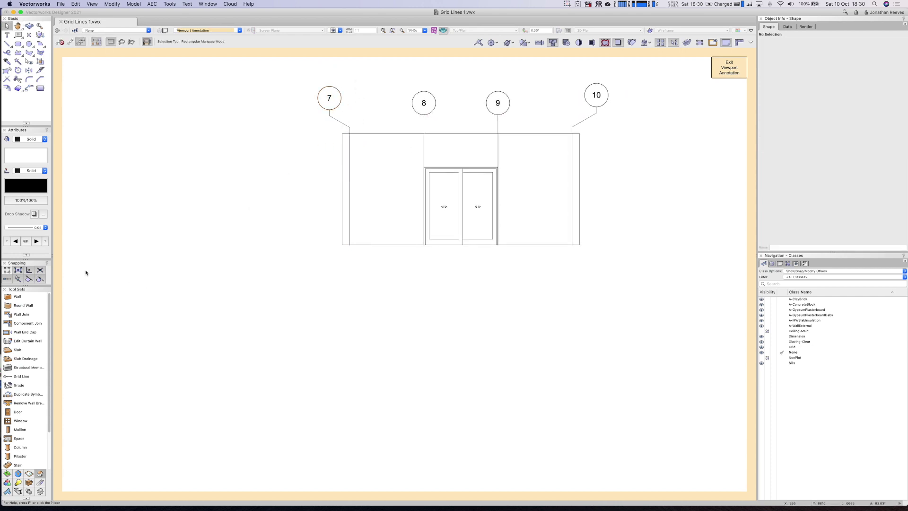
Add a constrained chain dimension along the wall top, from one outer edge through grid lines 8 and 9 to the opposite edge
left_click(41, 482)
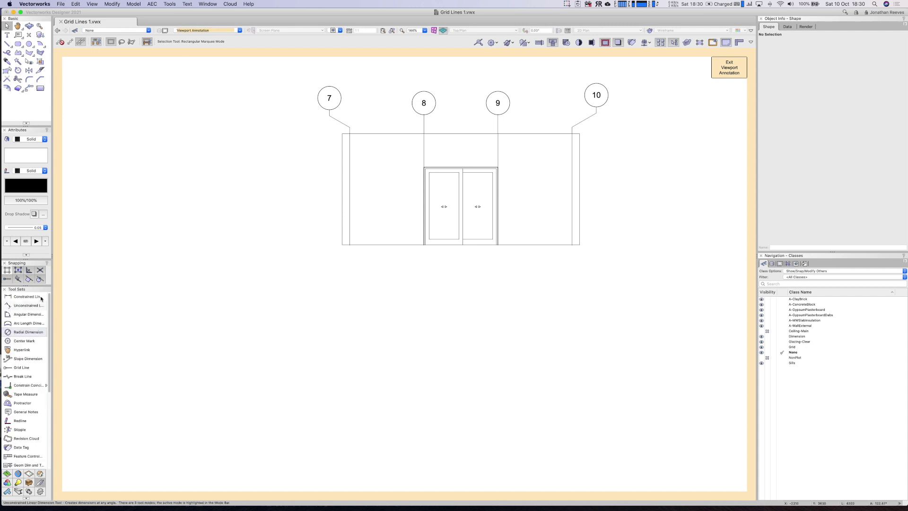
left_click(26, 296)
left_click(70, 41)
left_click(342, 133)
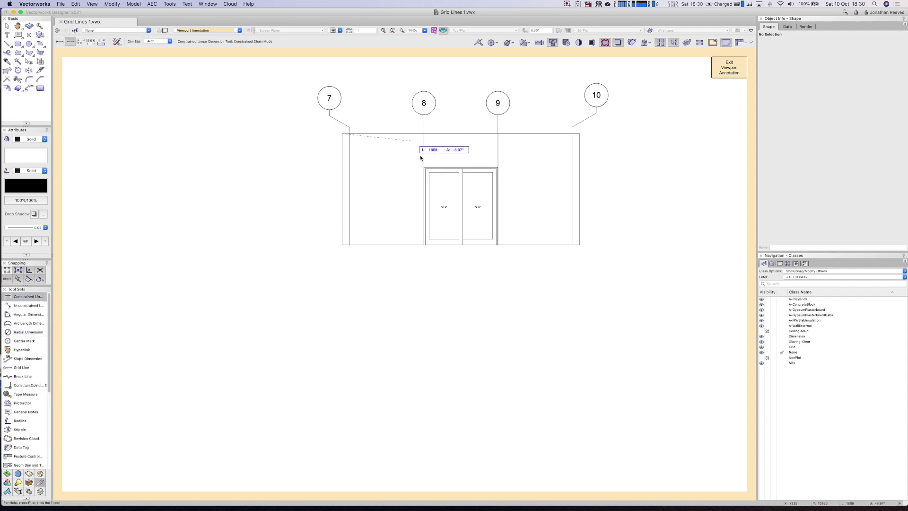
left_click(423, 133)
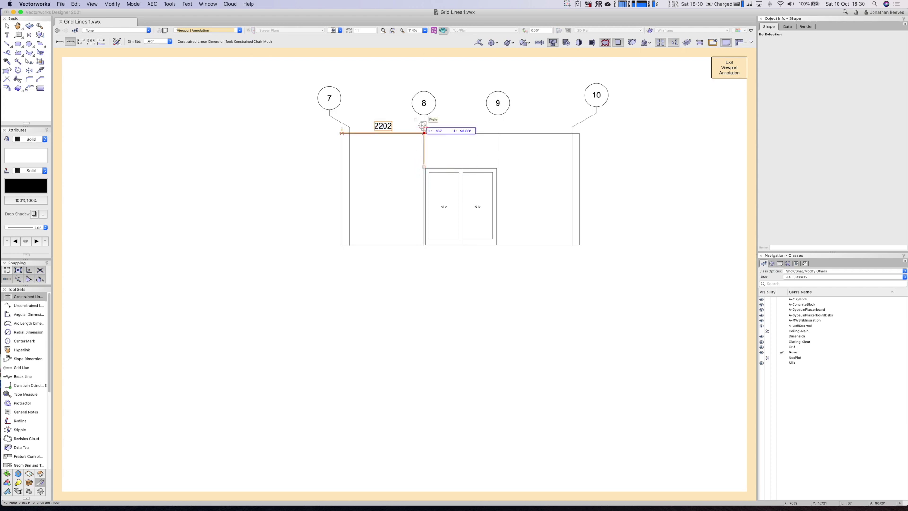
left_click(497, 133)
double_click(579, 133)
key("x")
Move the dimension chain slightly above the wall top and exit the Left View viewport's annotations
left_click(455, 134)
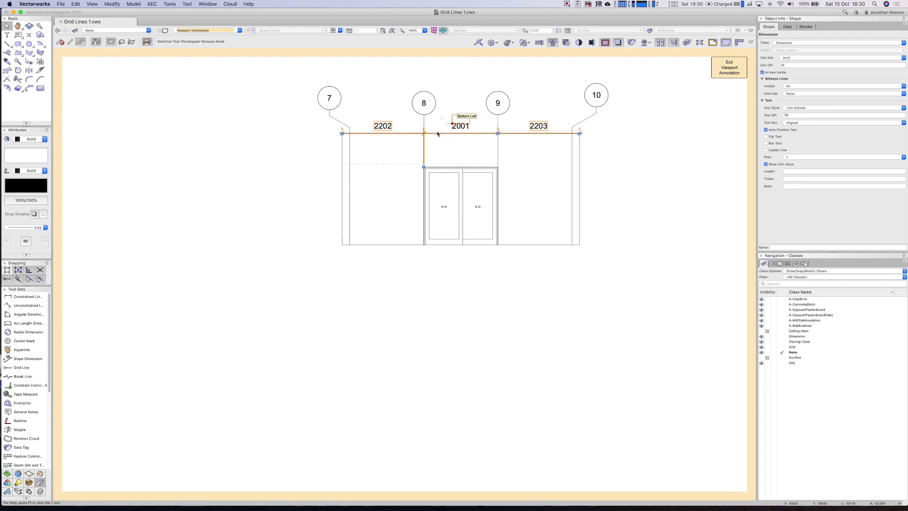
left_click_drag(416, 128, 407, 120)
left_click(330, 98)
left_click(728, 68)
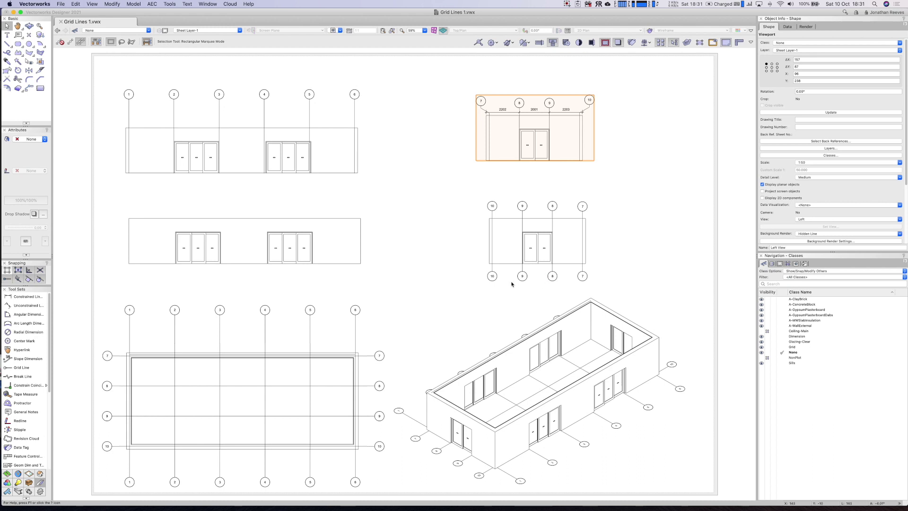
Set the background render of the four elevation viewports and the isometric viewport to OpenGL and update them
left_click(550, 459)
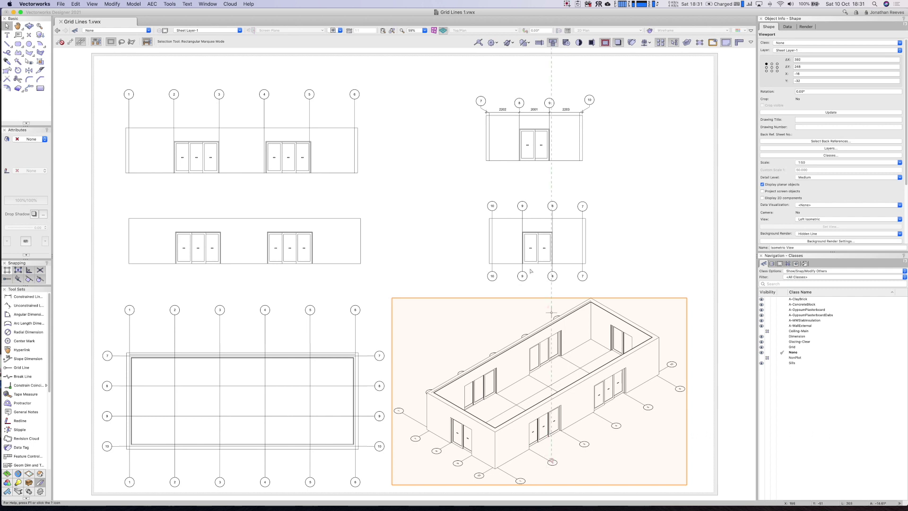
key("super+a")
left_click(819, 184)
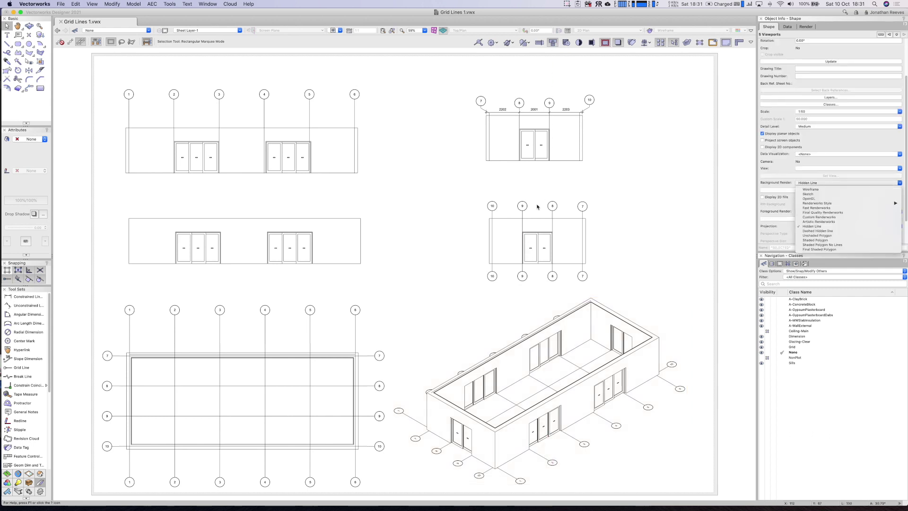
left_click(809, 198)
left_click(833, 63)
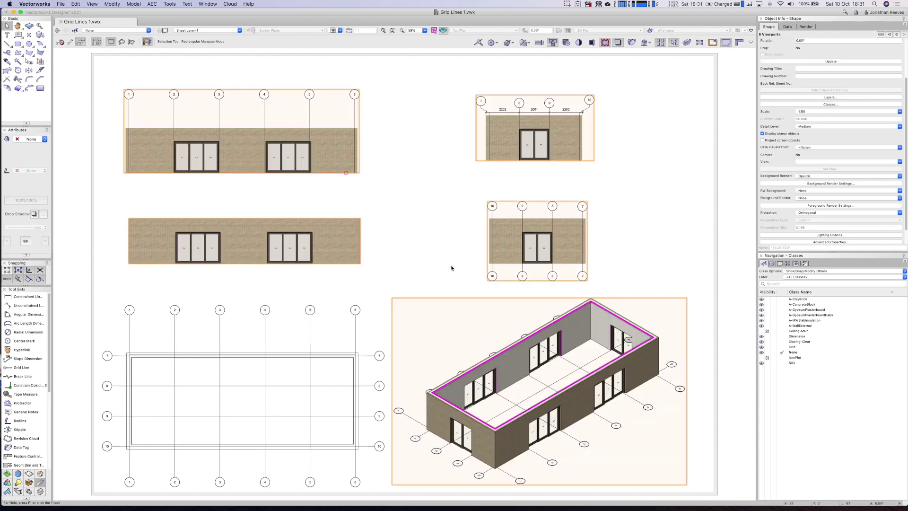
left_click(451, 268)
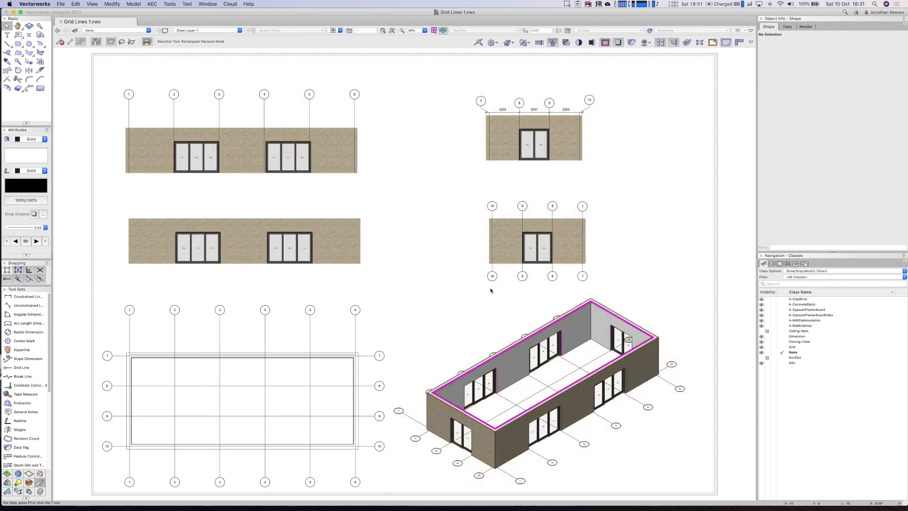
Zoom in on the isometric viewport to judge its render quality, and raise the DPI of Sheet Layer-1
key("c")
left_click(494, 361)
left_click(494, 362)
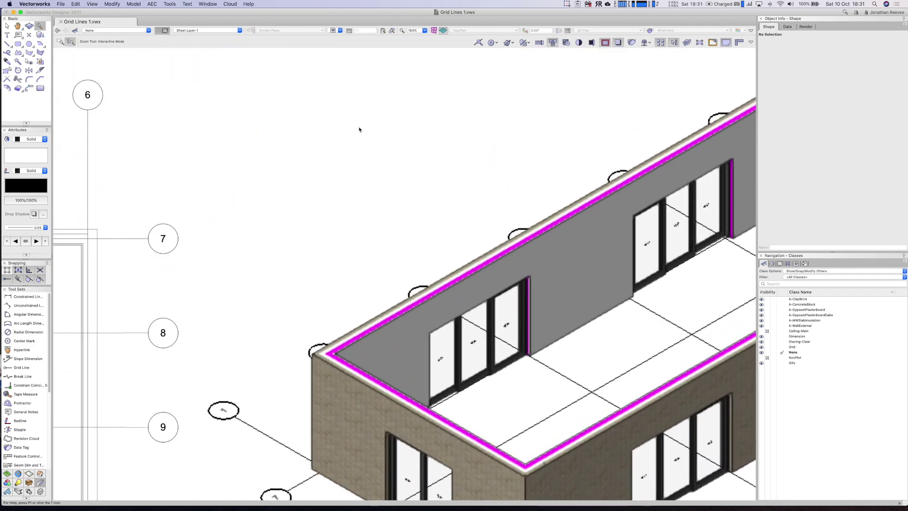
key("super+shift+o")
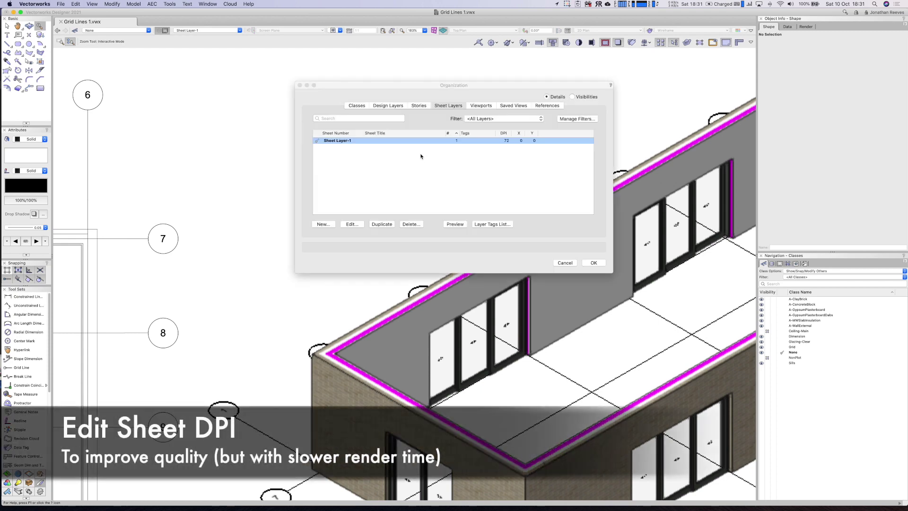
left_click(505, 141)
key("BackSpace")
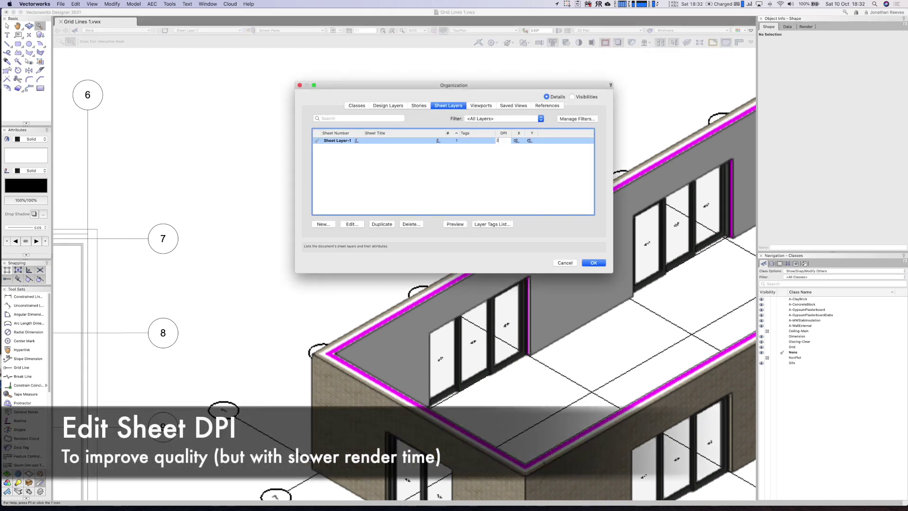
left_click(507, 152)
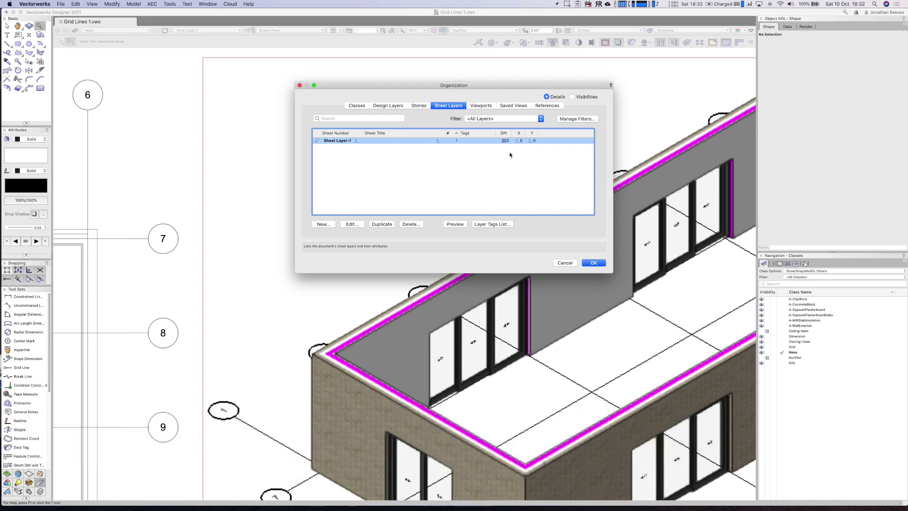
left_click(598, 263)
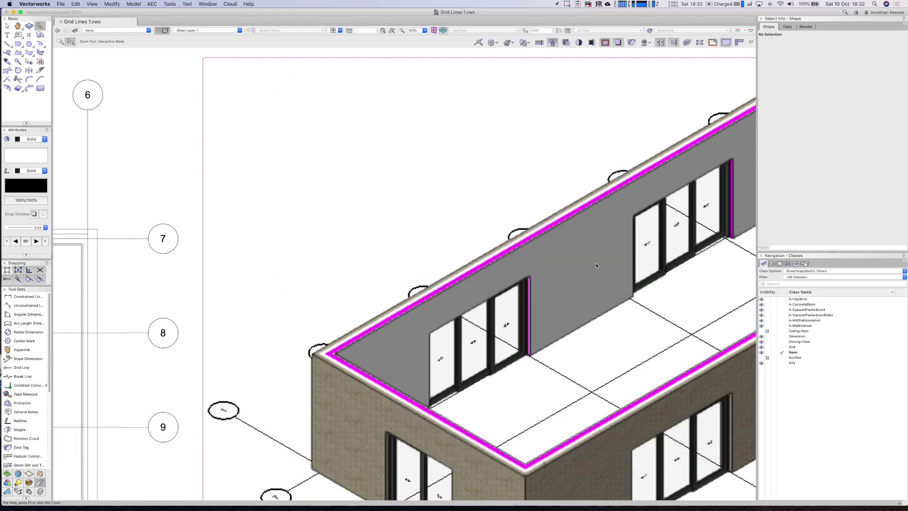
Update the isometric viewport so it renders at the new sheet resolution
key("x")
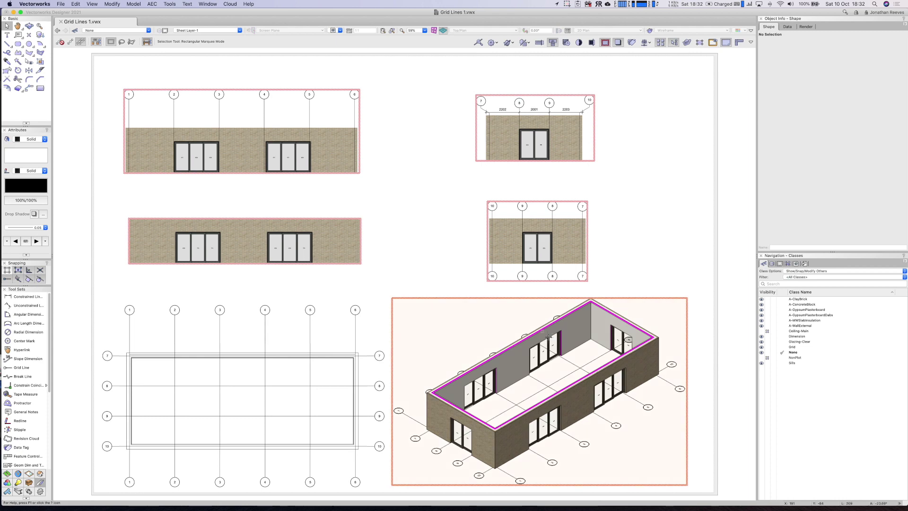
left_click(548, 336)
key("super+4")
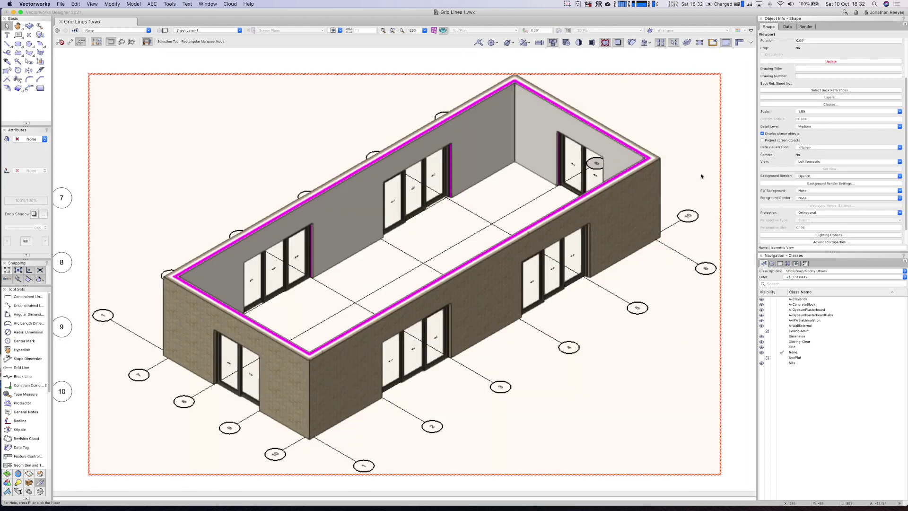
left_click(831, 62)
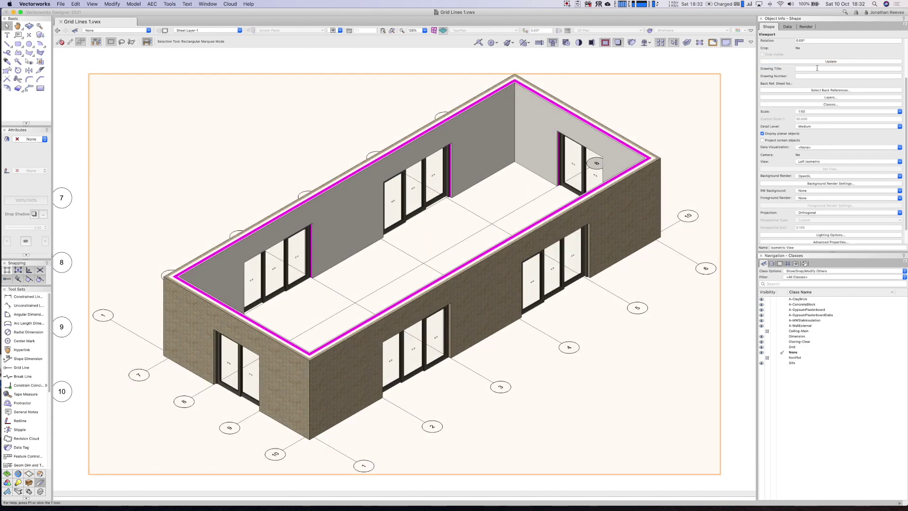
Inspect the isometric render up close and check the Draw Edges option in its OpenGL background render settings
key("c")
left_click_drag(699, 263, 714, 258)
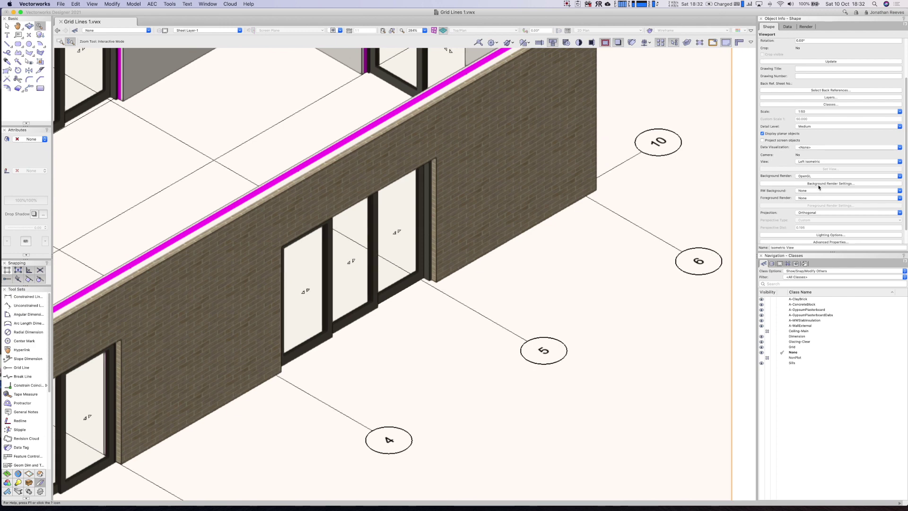
left_click(819, 184)
left_click(429, 144)
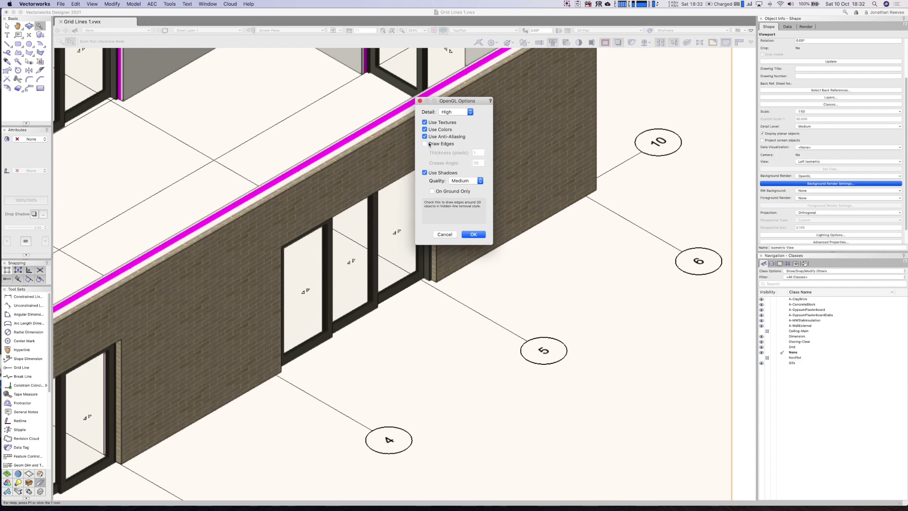
left_click(477, 235)
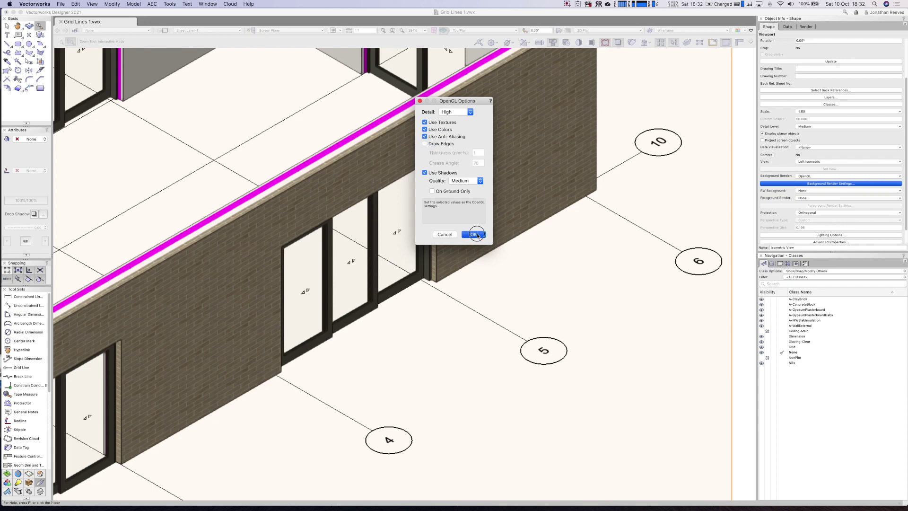
Set the isometric viewport's foreground render to Hidden Line and update the viewport
left_click(826, 198)
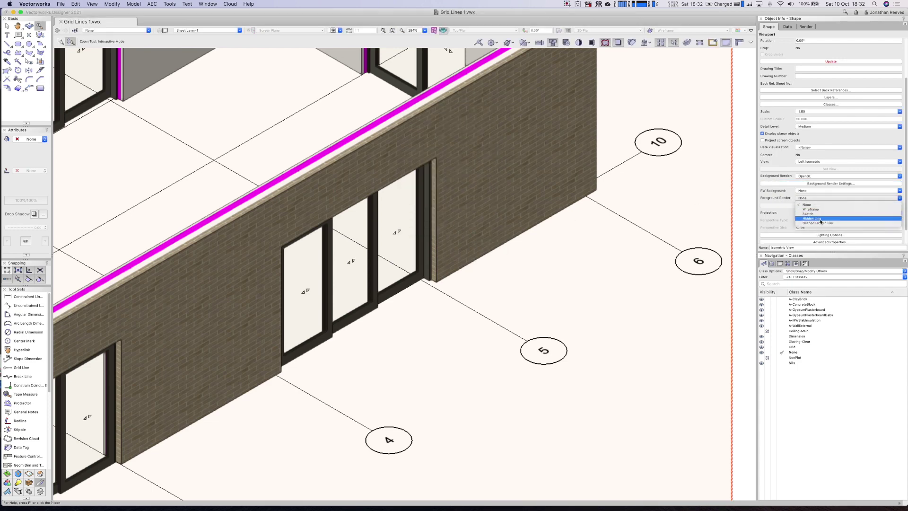
left_click(826, 218)
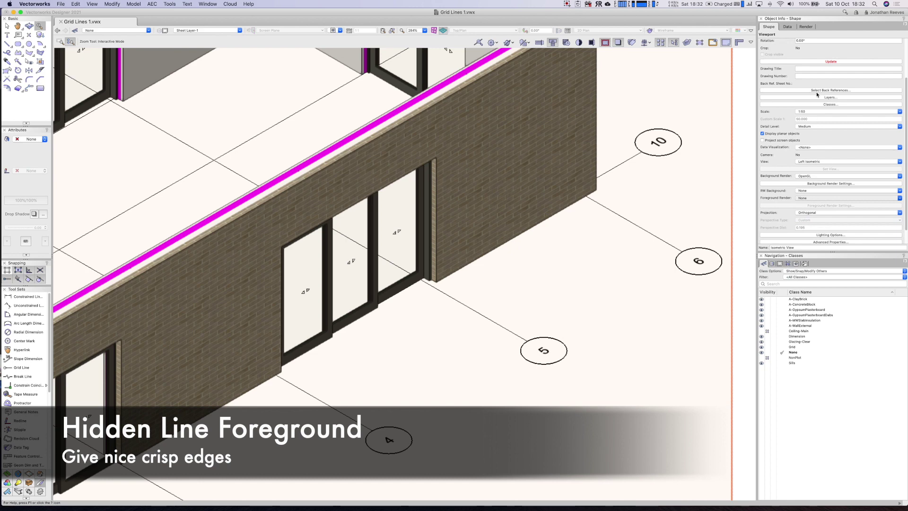
left_click(821, 62)
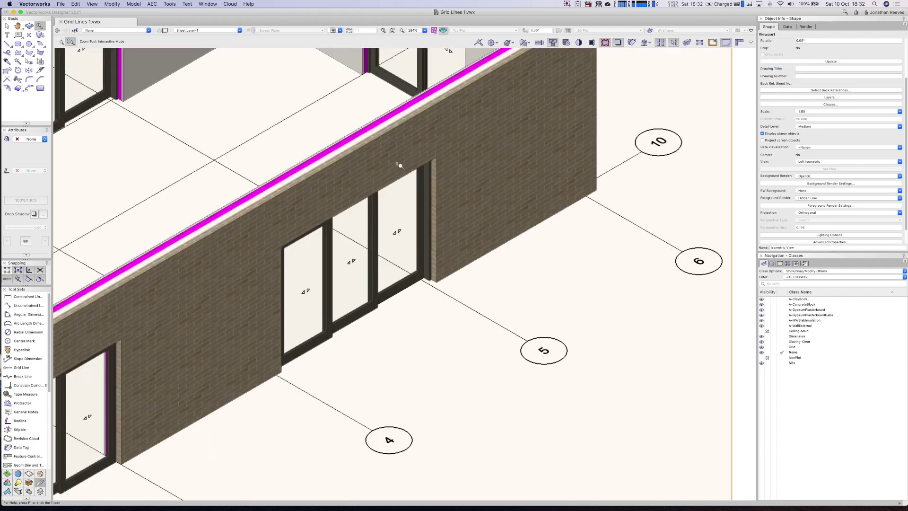
key("super+4")
key("x")
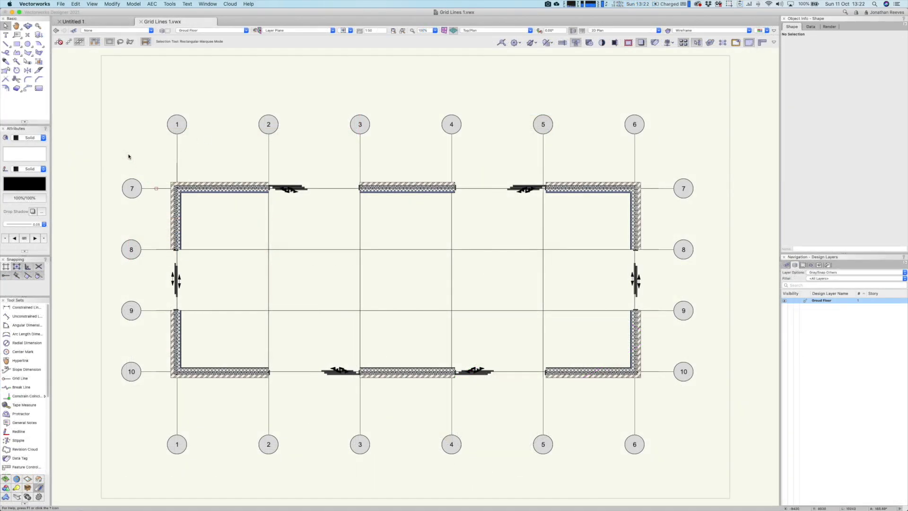
Select the whole sequence of horizontal grid lines from grid 7 and re-sequence it with A as the first label
left_click(132, 189)
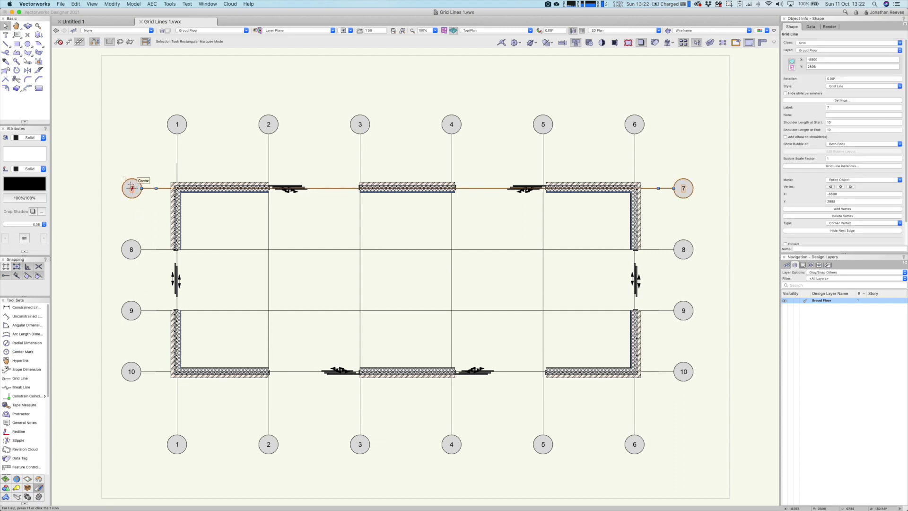
right_click(132, 185)
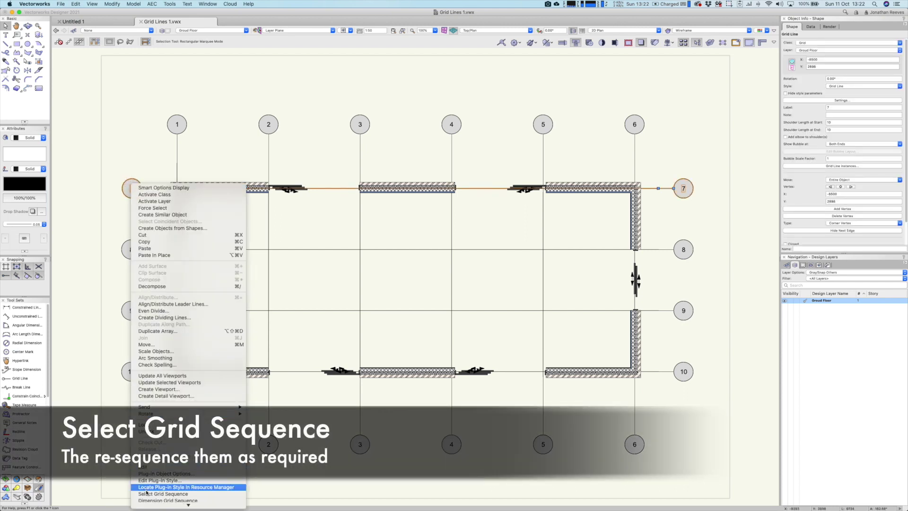
left_click(147, 494)
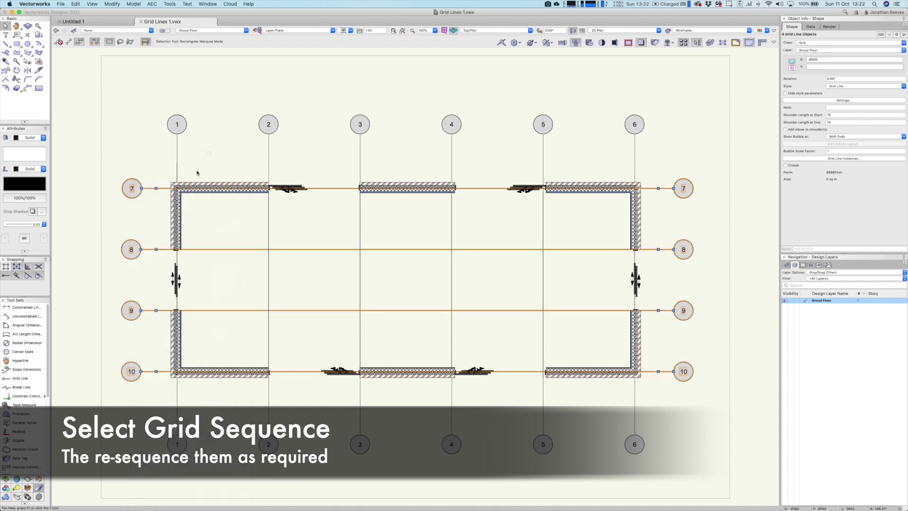
right_click(133, 186)
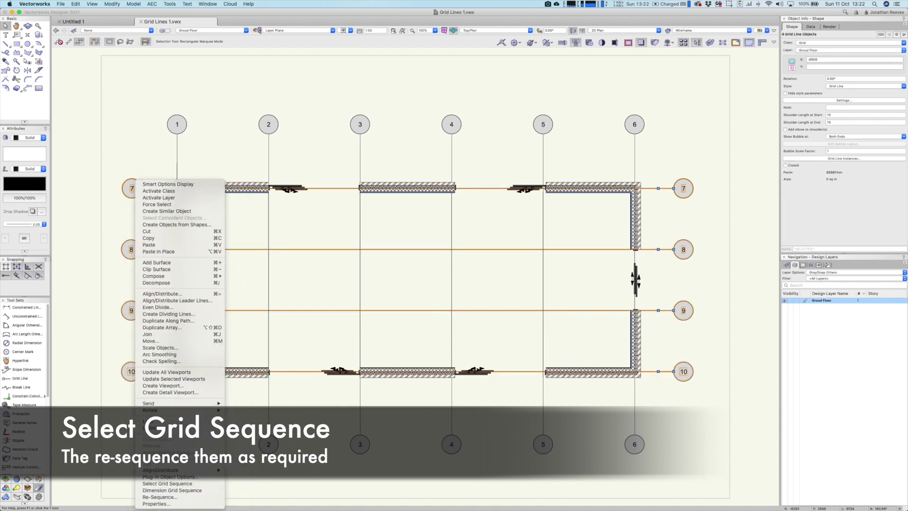
left_click(160, 497)
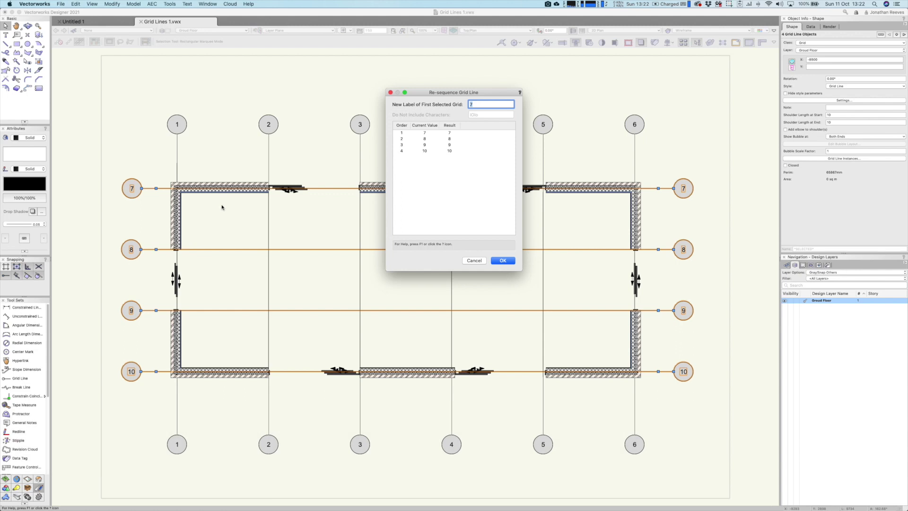
type("A")
left_click(504, 262)
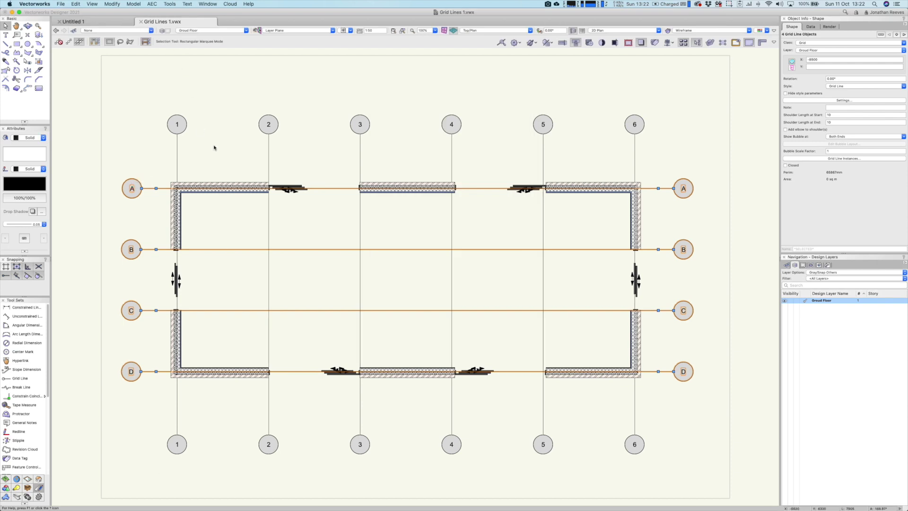
Select the whole sequence of vertical grid lines and re-sequence it with 10 as the first label
left_click(177, 124)
right_click(177, 125)
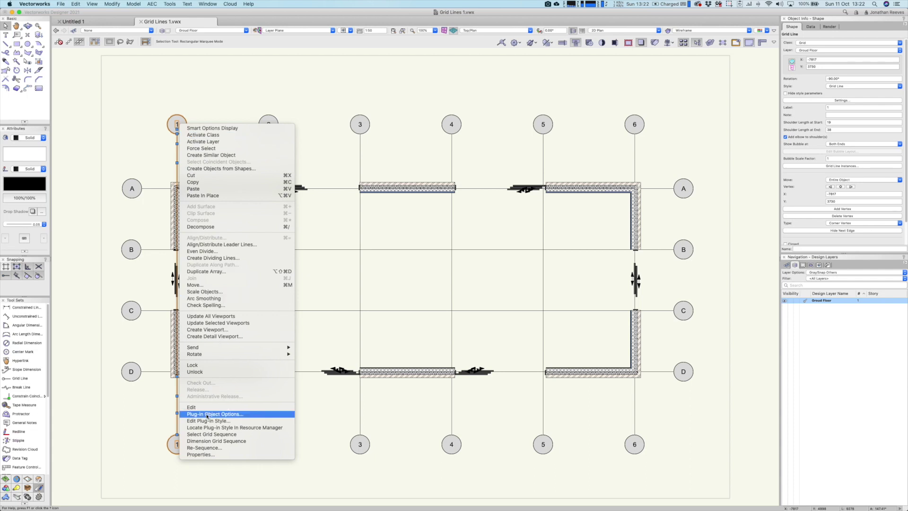
left_click(212, 434)
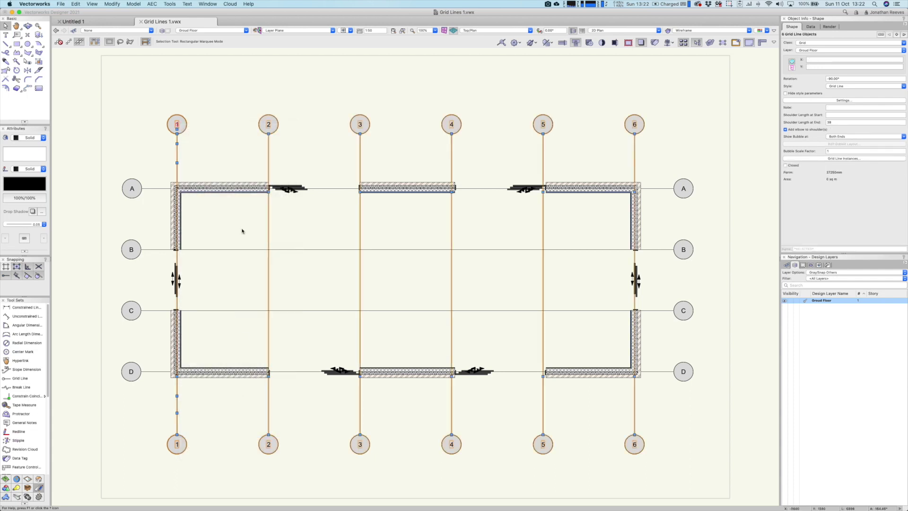
right_click(184, 123)
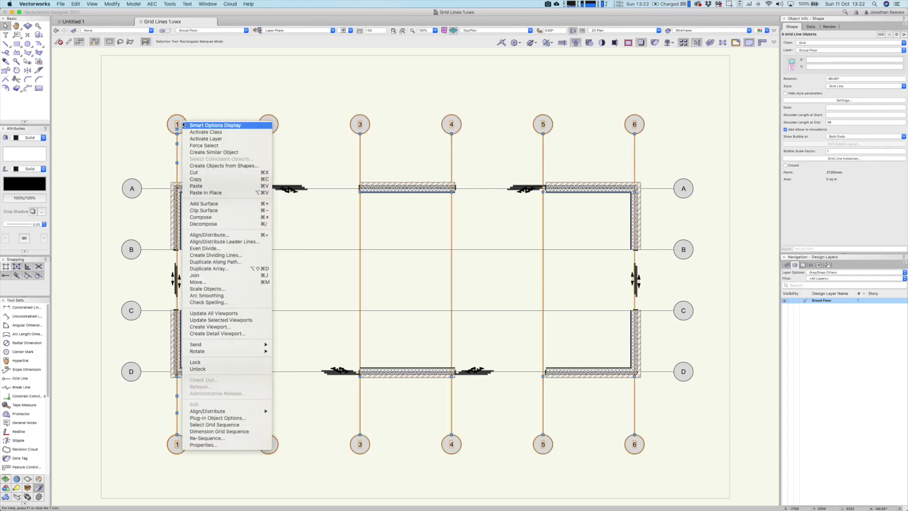
left_click(237, 438)
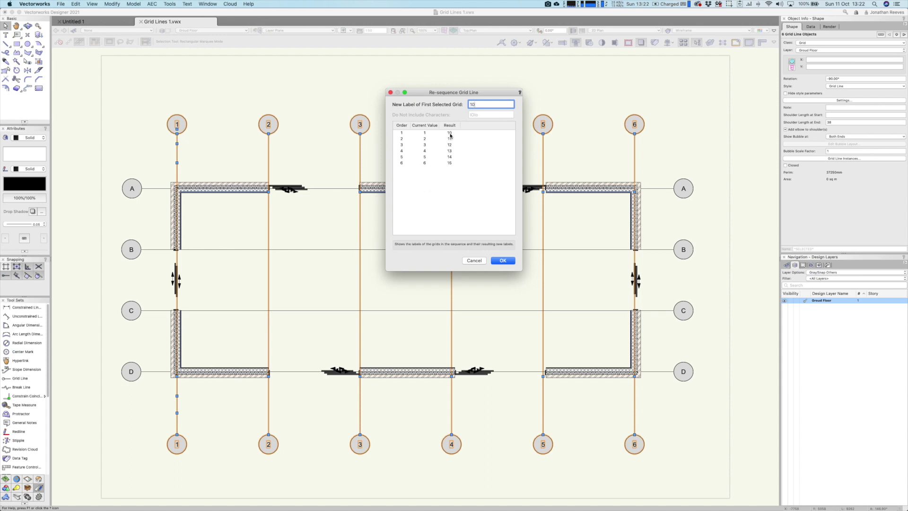
key("Return")
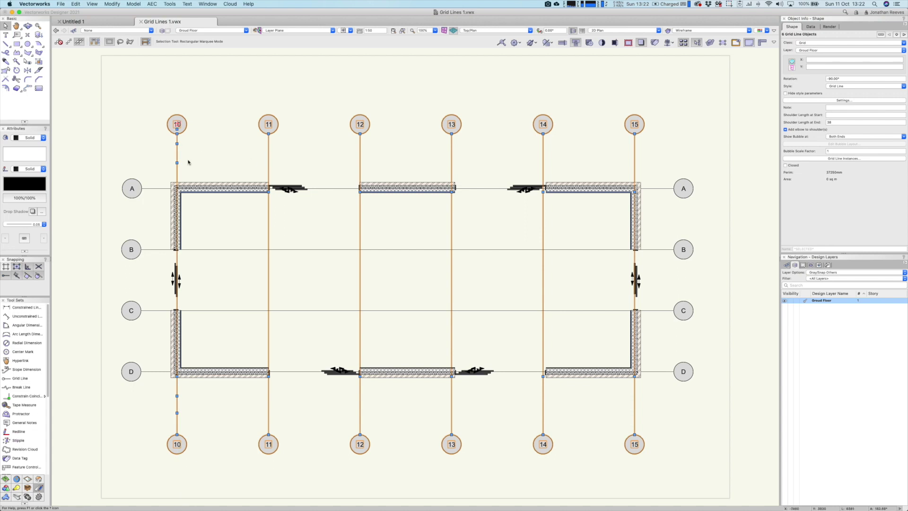
left_click(374, 90)
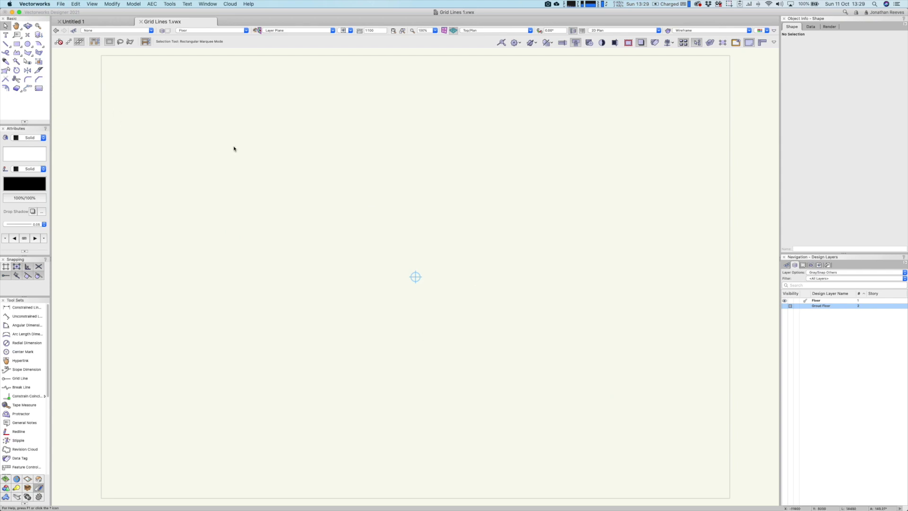
Draw an upper semicircular arc by radius on the Floor layer, centred on the origin with a 15 m radius and 180° sweep
left_click(40, 44)
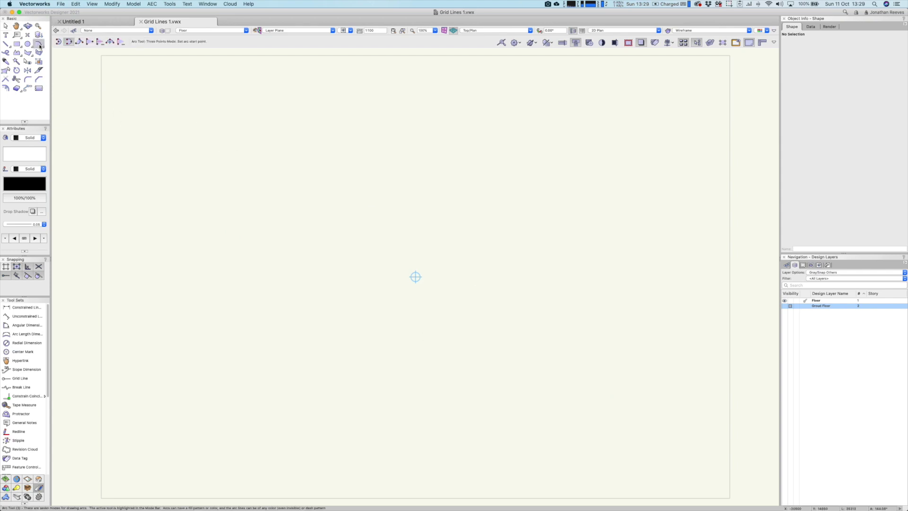
left_click(58, 42)
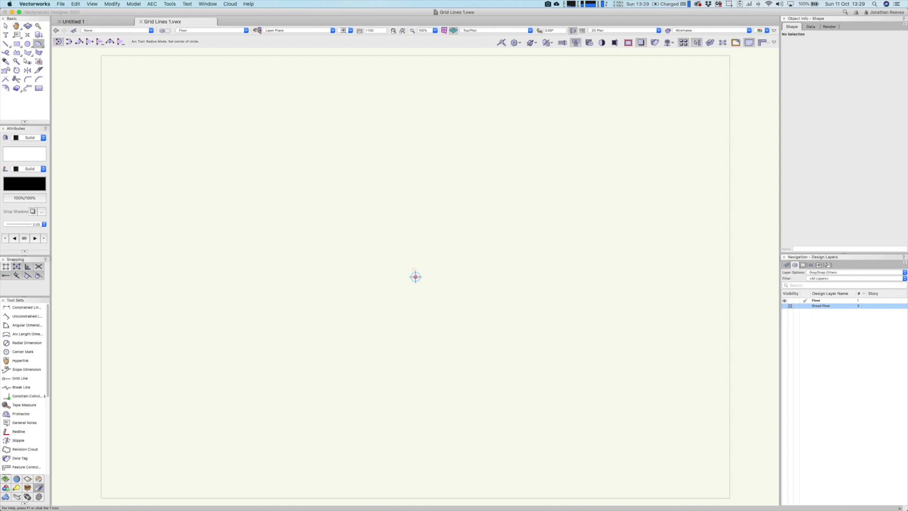
left_click(416, 277)
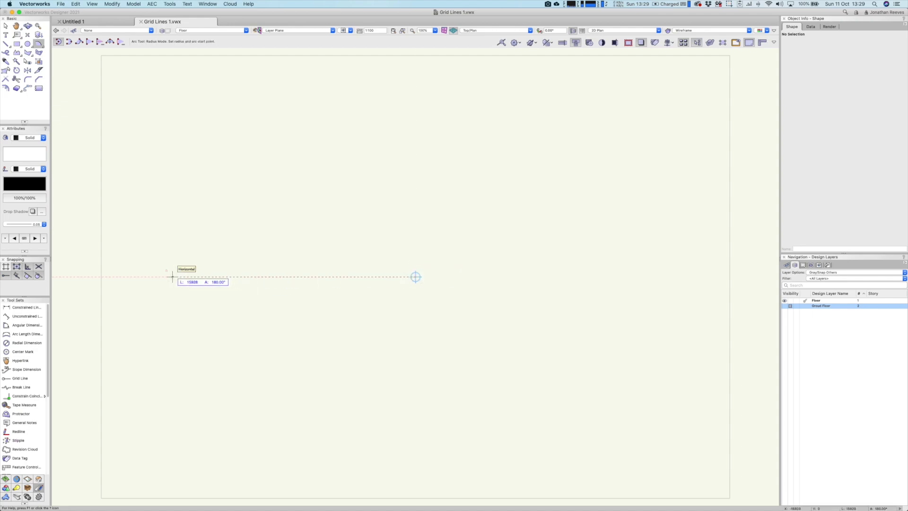
type("15m")
key("Return")
left_click(187, 277)
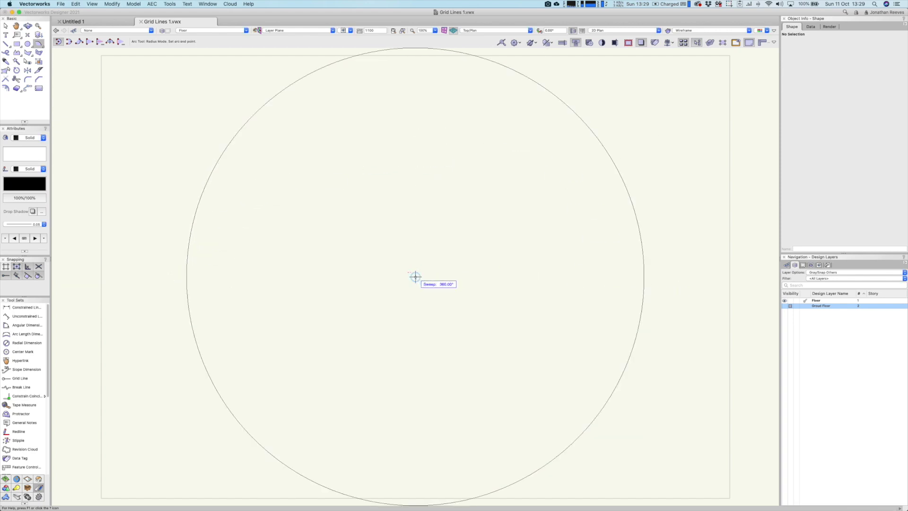
left_click(640, 276)
left_click(640, 276)
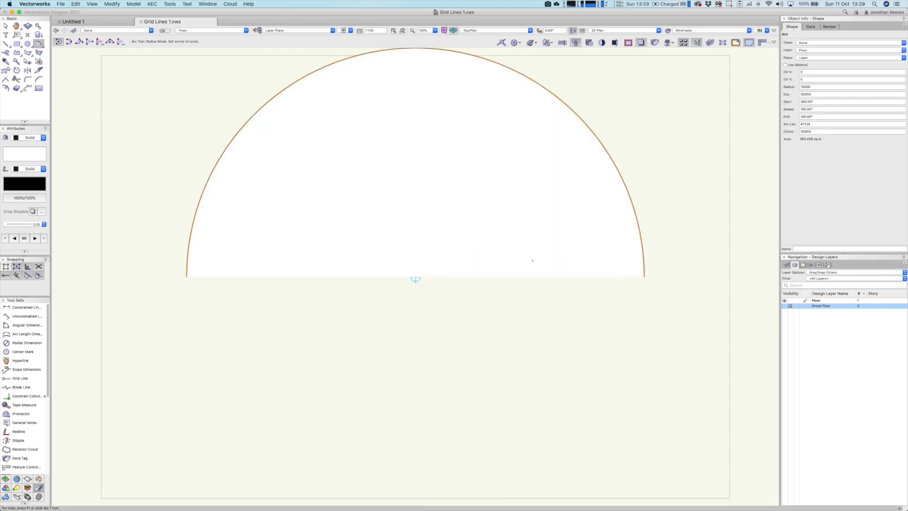
Offset the arc 6 m inward with Close Open Curves enabled, and move the resulting half-ring about 2.5 m down
key("o")
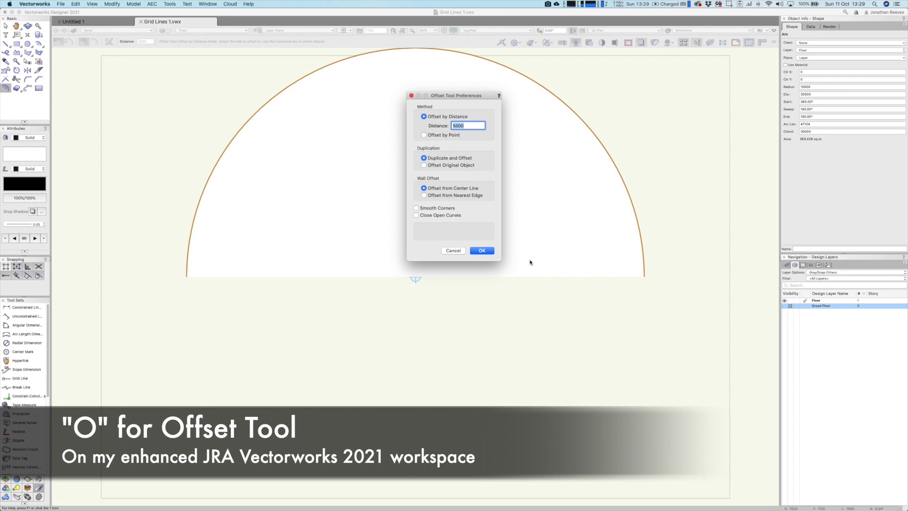
type("6m")
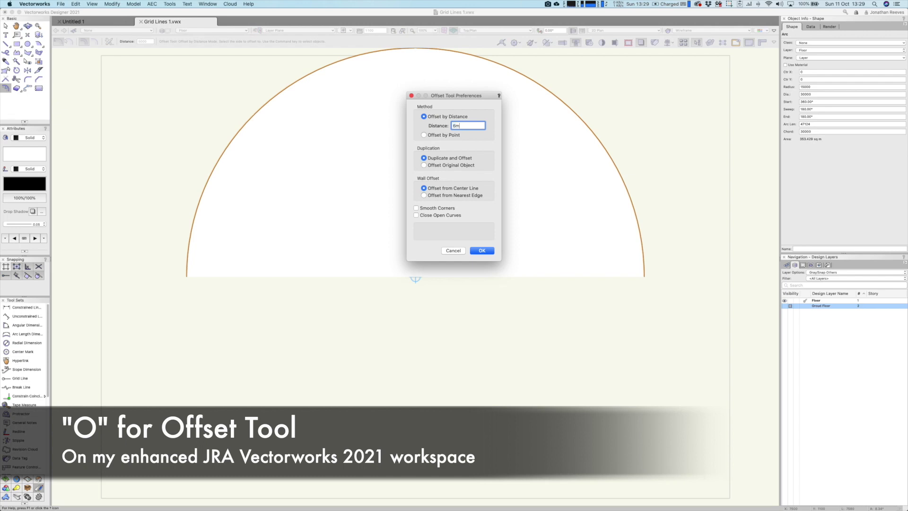
left_click(417, 216)
left_click(424, 165)
left_click(482, 250)
left_click(359, 226)
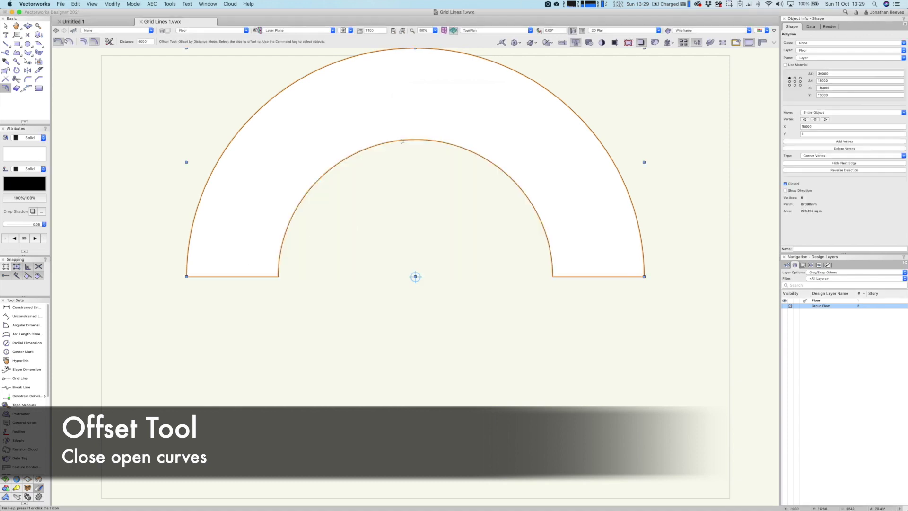
key("x")
left_click_drag(415, 140, 415, 178)
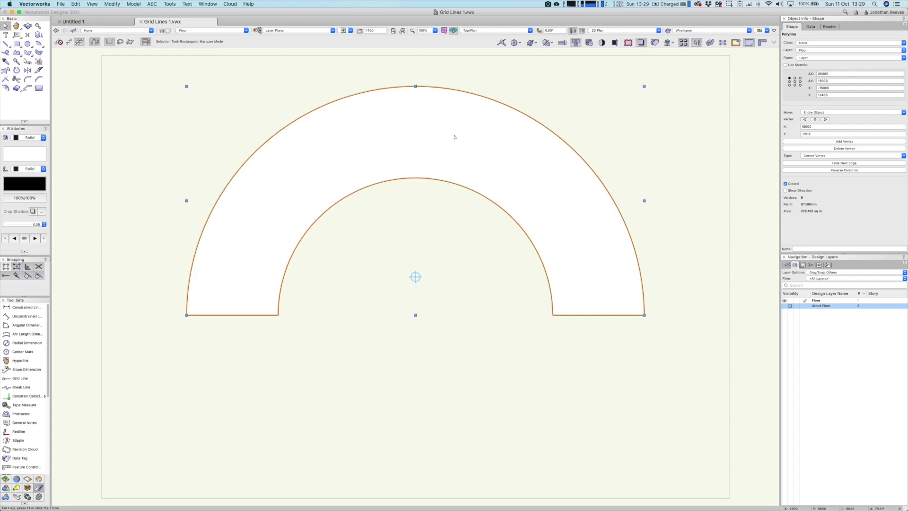
Create walls from the half-ring polyline using a Center offset, keeping the source shape
right_click(413, 148)
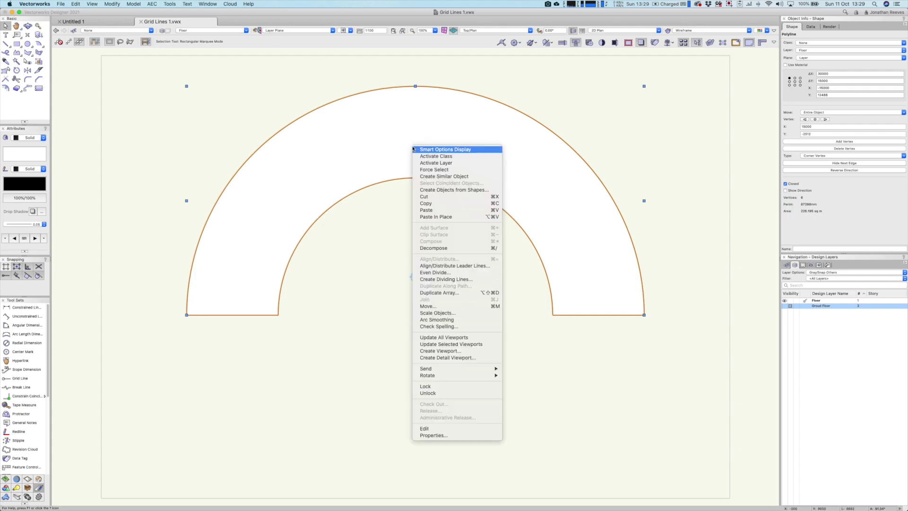
left_click(435, 190)
left_click(460, 118)
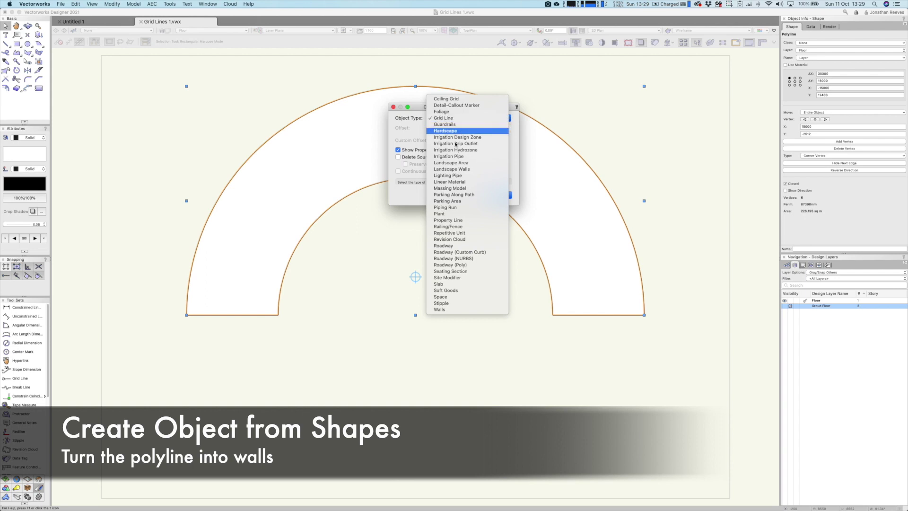
left_click(439, 309)
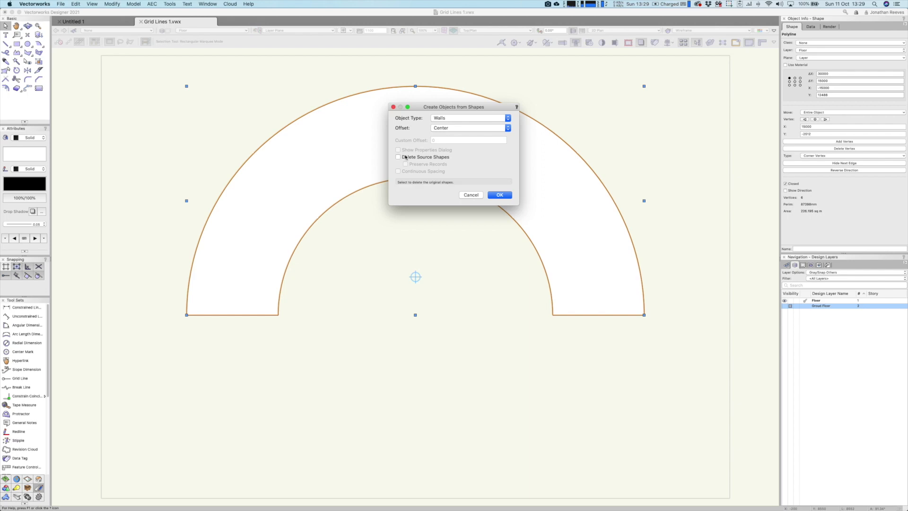
left_click(456, 128)
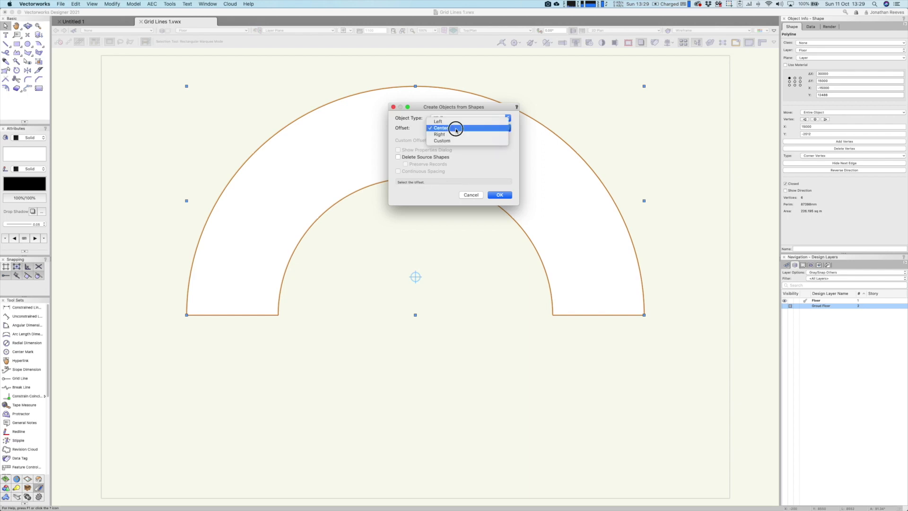
left_click(392, 176)
left_click(500, 195)
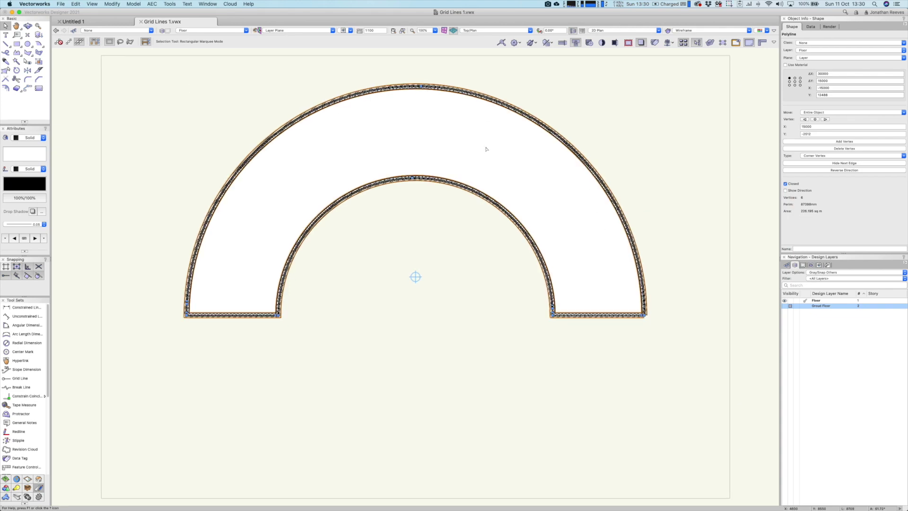
Create a slab from the half-ring polyline inside the walls with Delete Source Shapes enabled
left_click(377, 248)
middle_click_drag(393, 338, 332, 221, "shift")
left_click(504, 189)
right_click(504, 190)
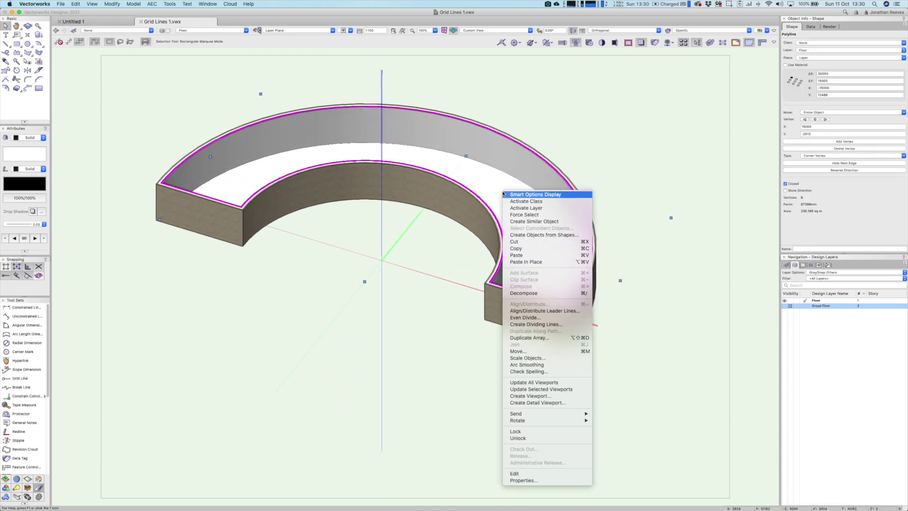
left_click(526, 237)
left_click(457, 117)
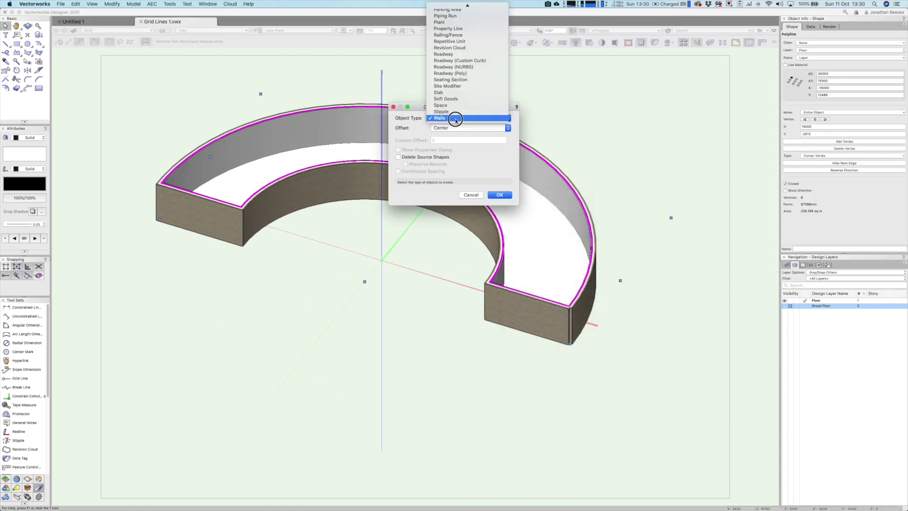
left_click(455, 94)
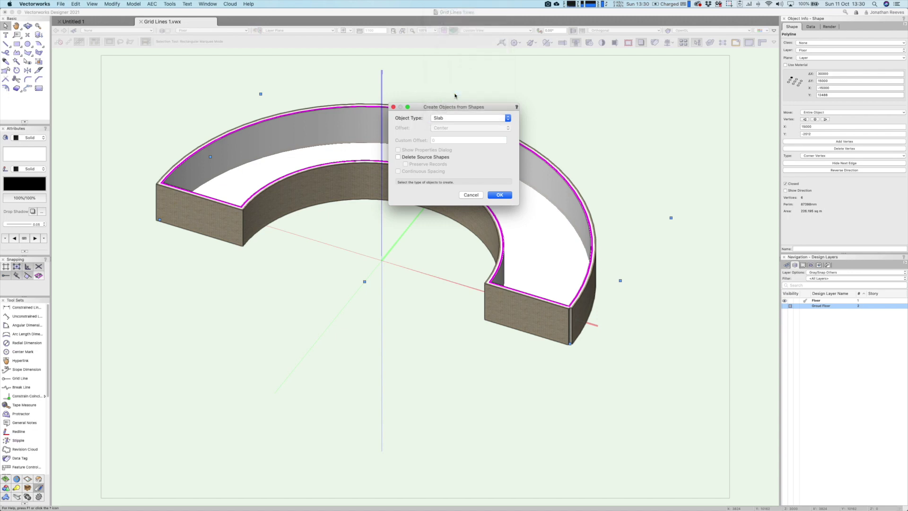
left_click(398, 157)
left_click(498, 194)
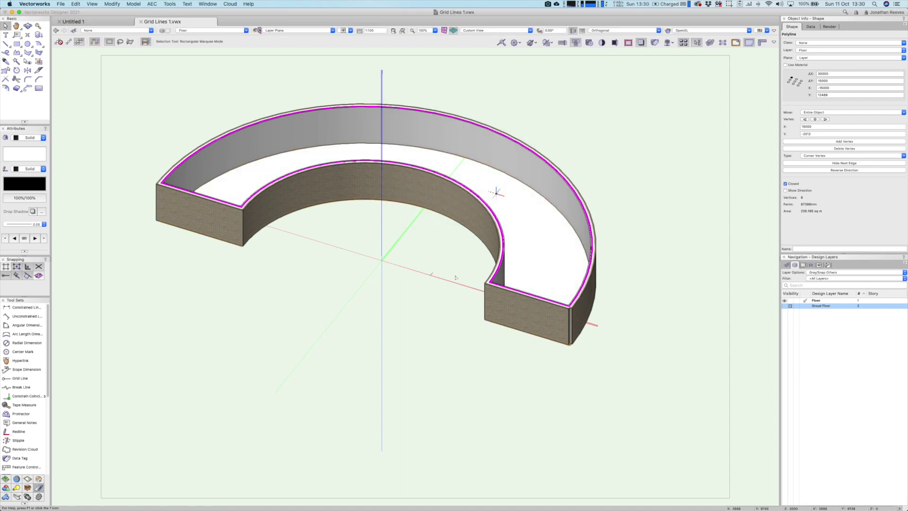
Return to the Top/Plan view and place a 2D locus at the arc centre of the curved walls
middle_click_drag(472, 324, 410, 288, "shift")
key("super+5")
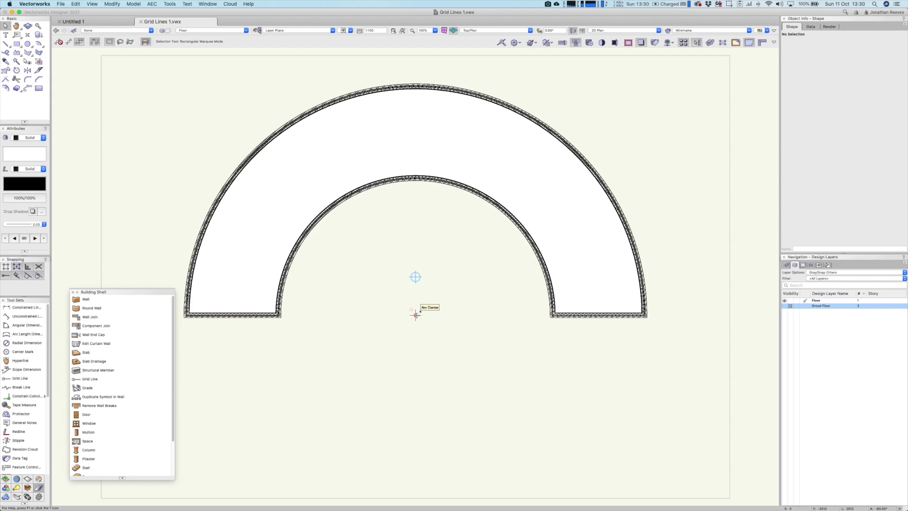
key("0")
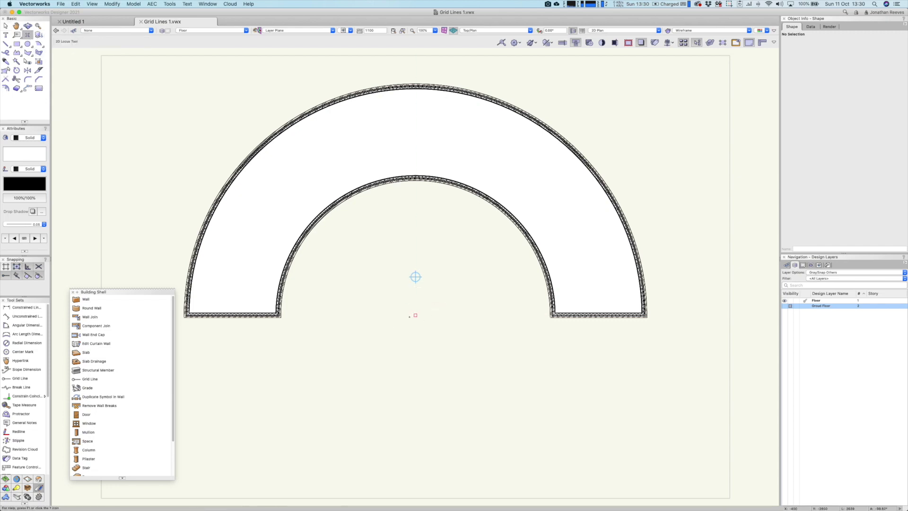
left_click(415, 315)
key("x")
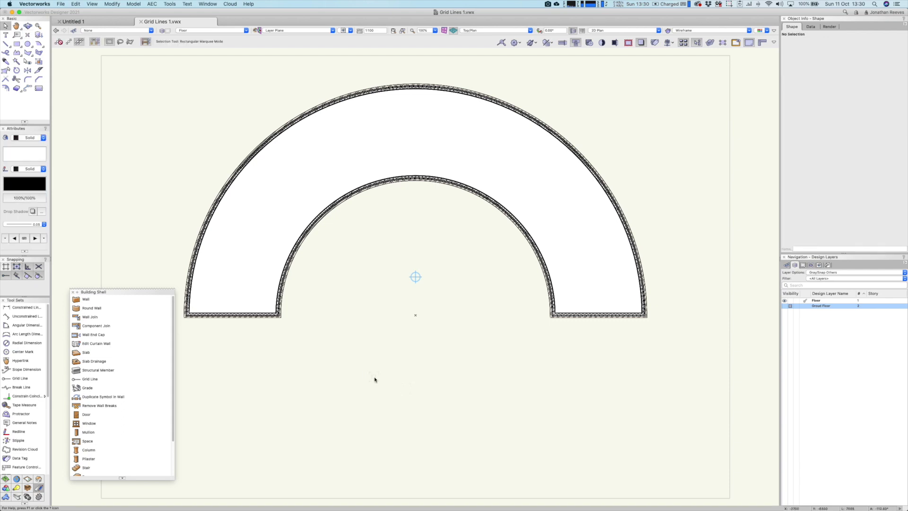
Draw a grid line by centre and angle from the locus horizontally through the left end wall, and label it 1
left_click(73, 292)
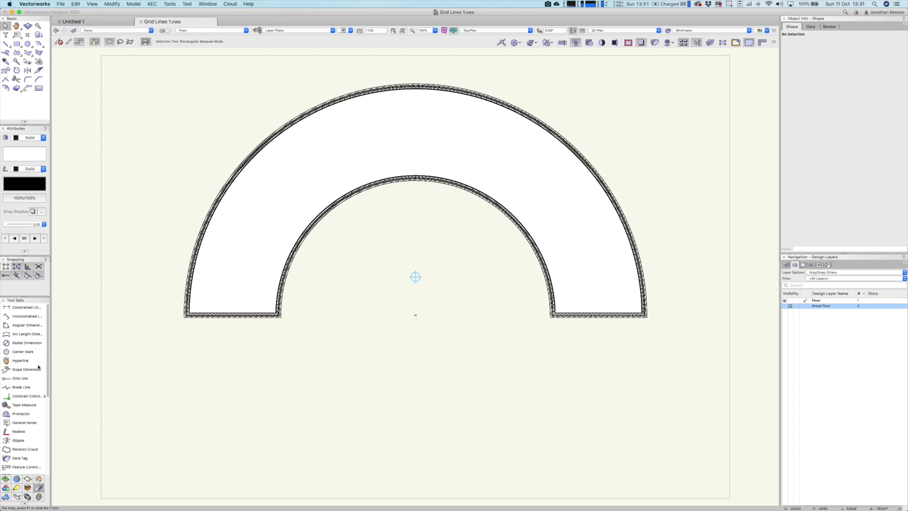
left_click(20, 378)
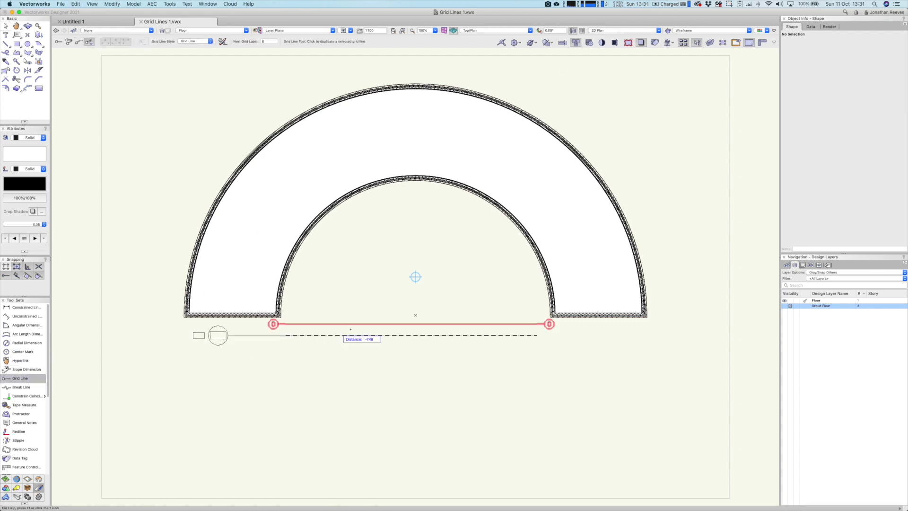
key("u")
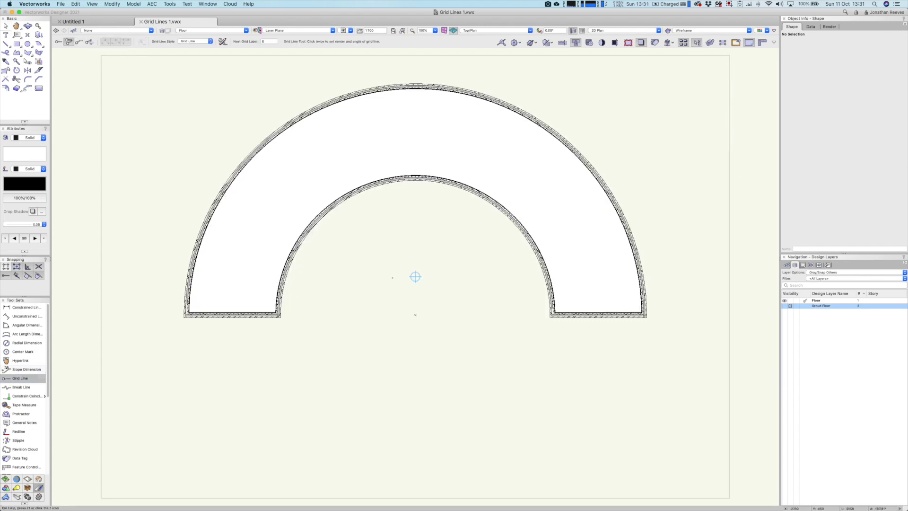
left_click(415, 314)
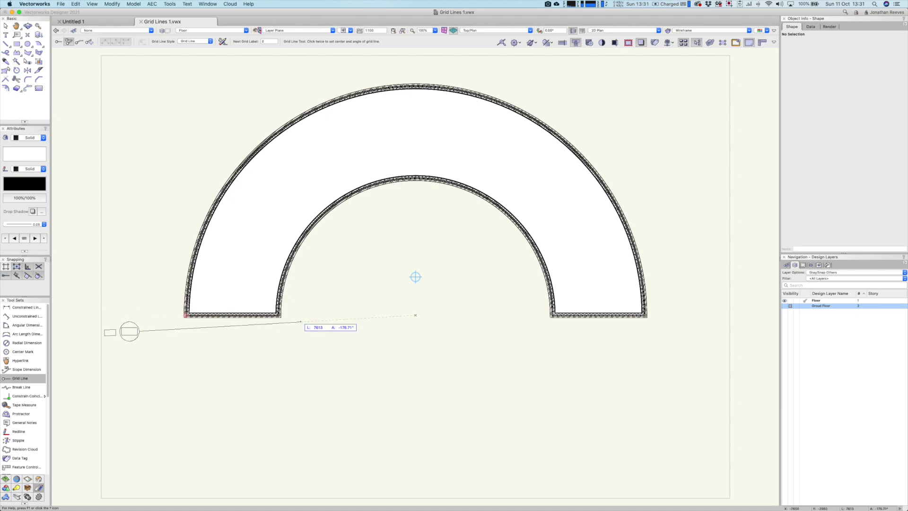
left_click(336, 313)
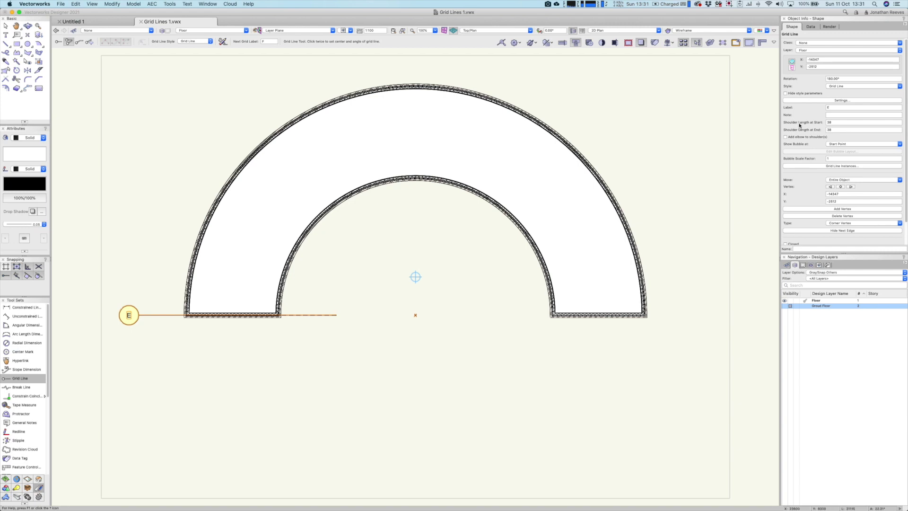
double_click(833, 107)
key("Return")
Duplicate grid line 1 around the arc centre at 20° intervals until ten radial grid lines span the semicircle
left_click(89, 42)
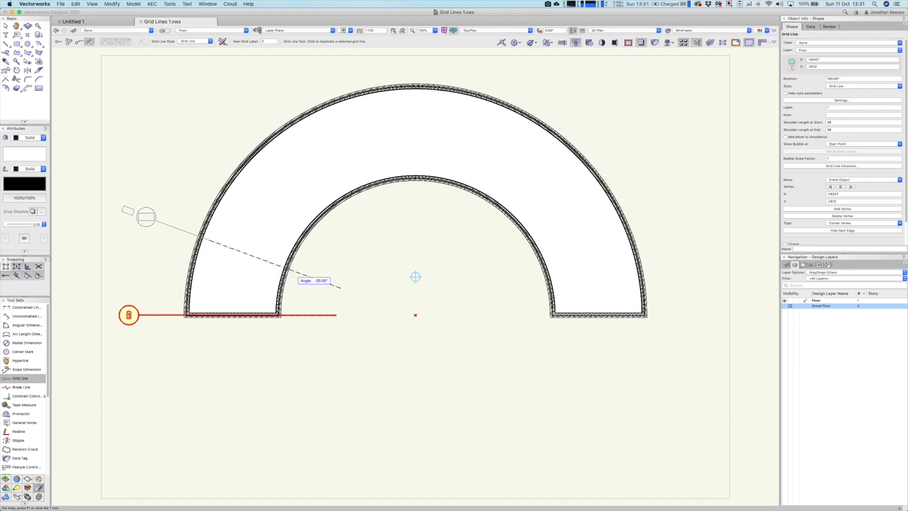
left_click(302, 235)
left_click(322, 197)
left_click(356, 170)
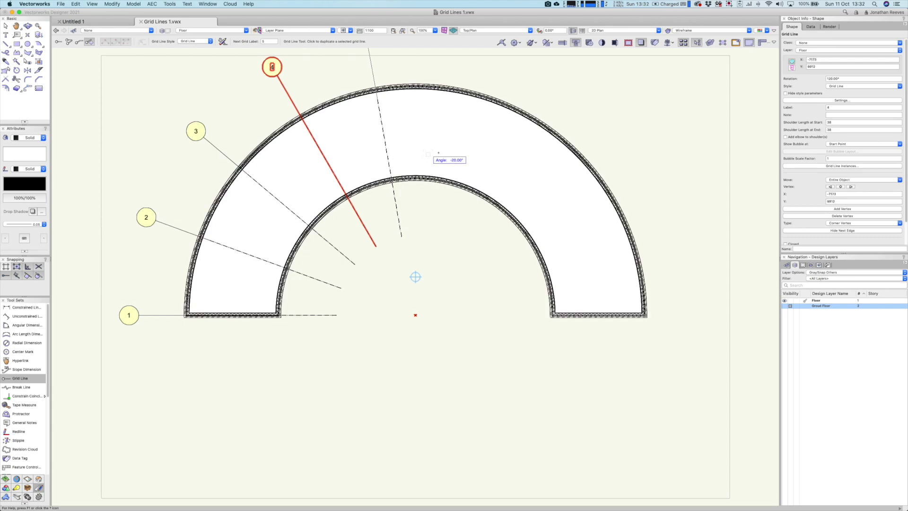
left_click(478, 163)
left_click(525, 223)
left_click(543, 256)
left_click(543, 294)
left_click(544, 316)
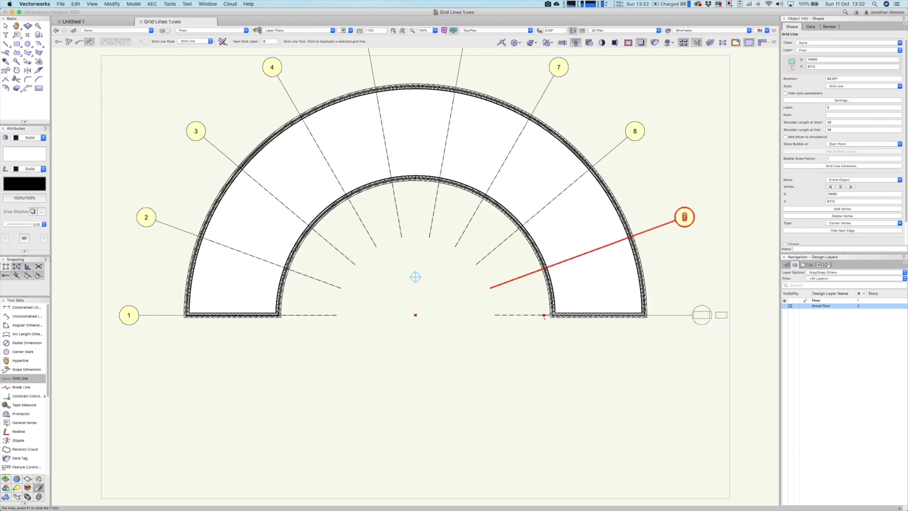
left_click(544, 316)
key("x")
left_click(411, 416)
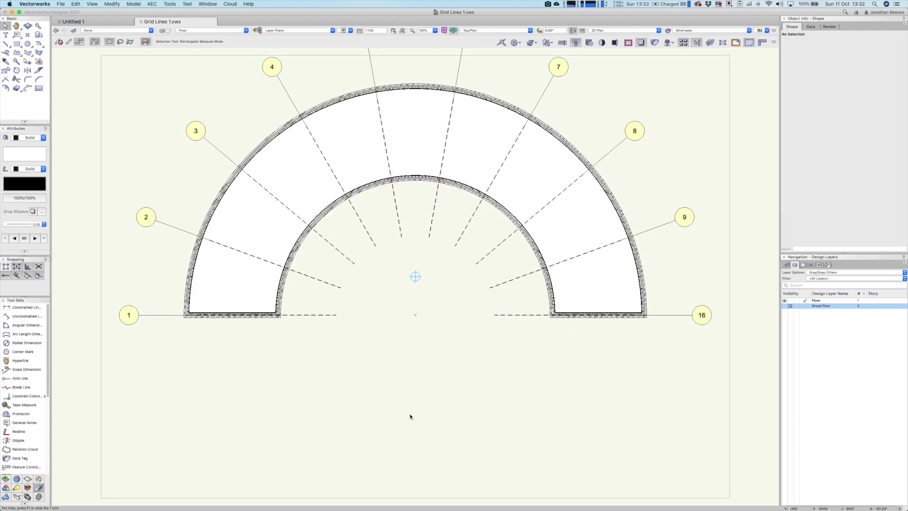
Examine the complete radial grid with all its bubbles around the curved building
scroll(412, 416, "down", 3)
scroll(422, 419, "up", 1)
middle_click_drag(421, 419, 371, 270, "shift")
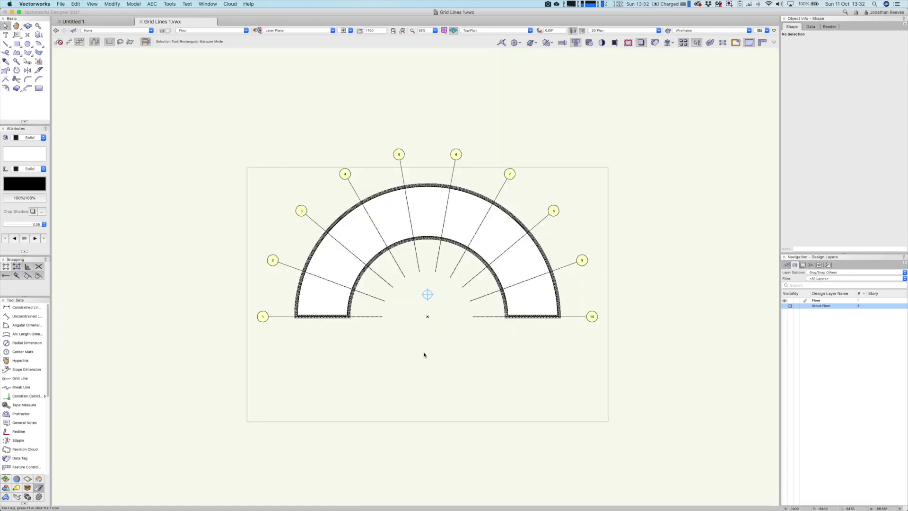
key("c")
scroll(263, 148, "down", 2)
scroll(462, 284, "up", 3)
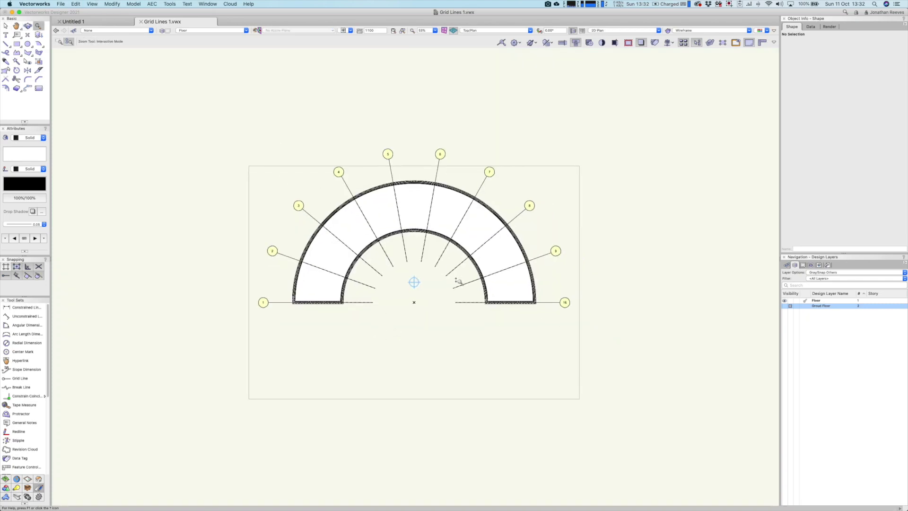
key("x")
left_click(355, 350)
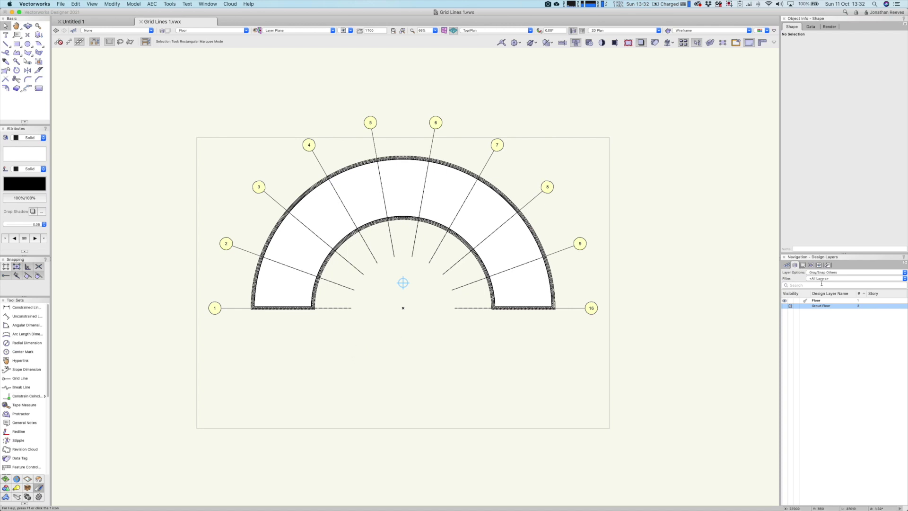
Copy the sliding door between grid lines B and C at grid 10 on the ground-floor layer, and paste it onto the Floor layer
double_click(816, 309)
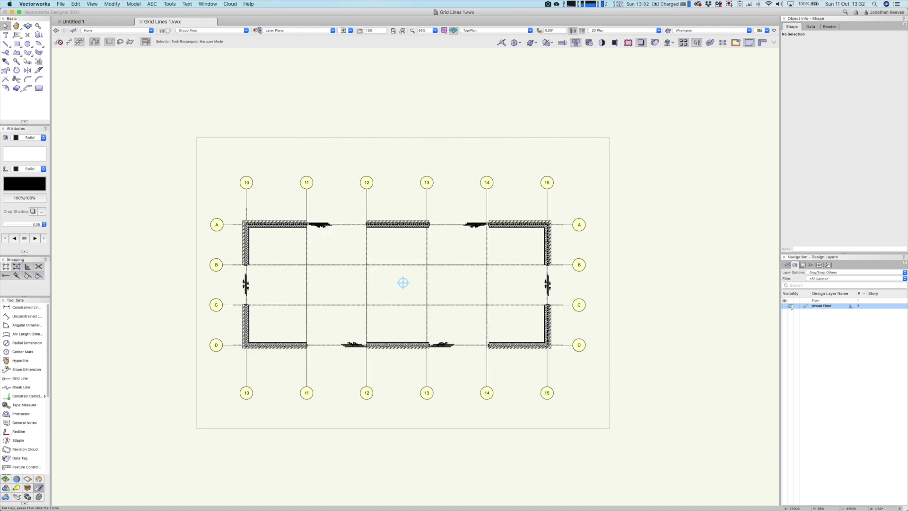
left_click(347, 347)
left_click(345, 347)
left_click(244, 284)
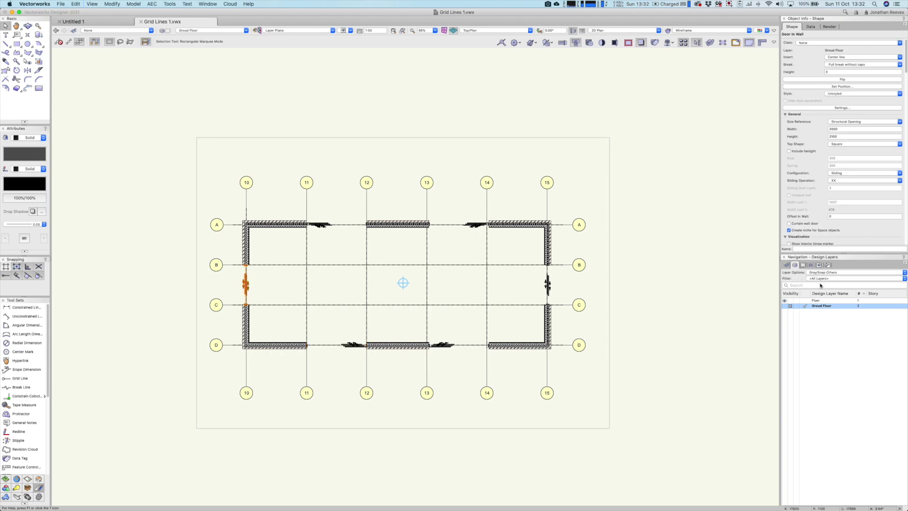
double_click(818, 300)
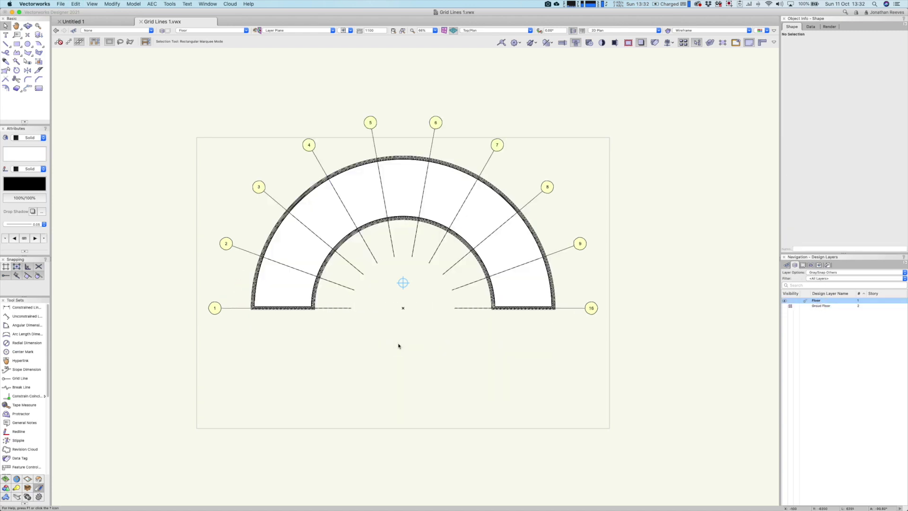
key("super+alt+v")
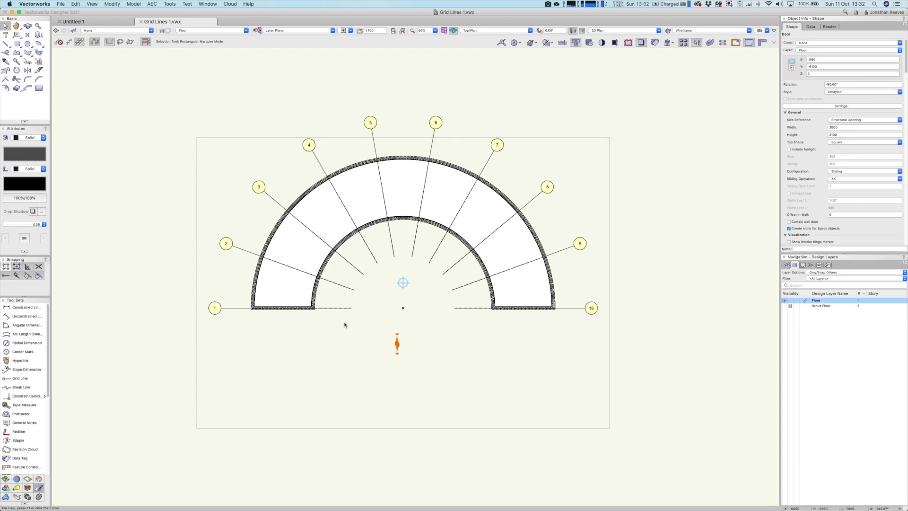
Insert the pasted sliding door into the inner curved wall between grid lines 1 and 2
scroll(344, 321, "up", 3)
left_click_drag(426, 353, 300, 274)
scroll(299, 274, "up", 6)
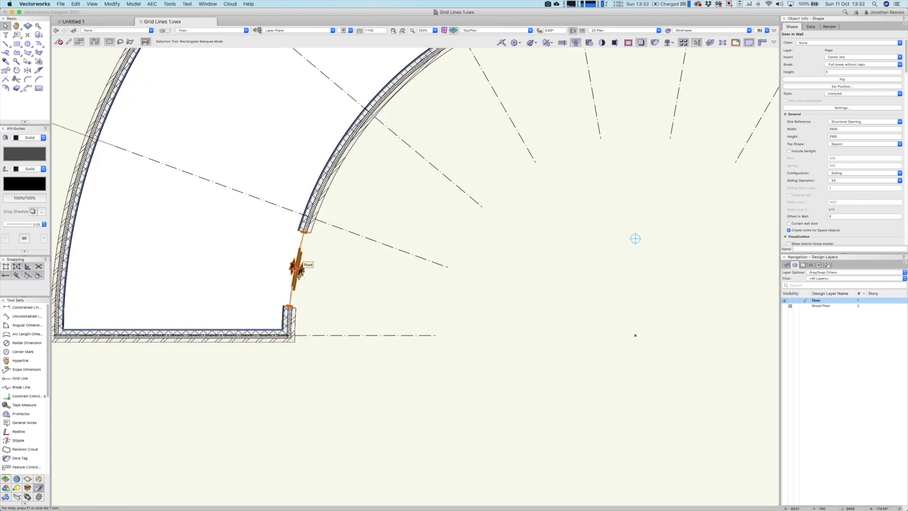
scroll(299, 274, "down", 2)
Use Duplicate Array on the sliding door to add five copies along the inner curved wall at a 20° angle offset
right_click(297, 273)
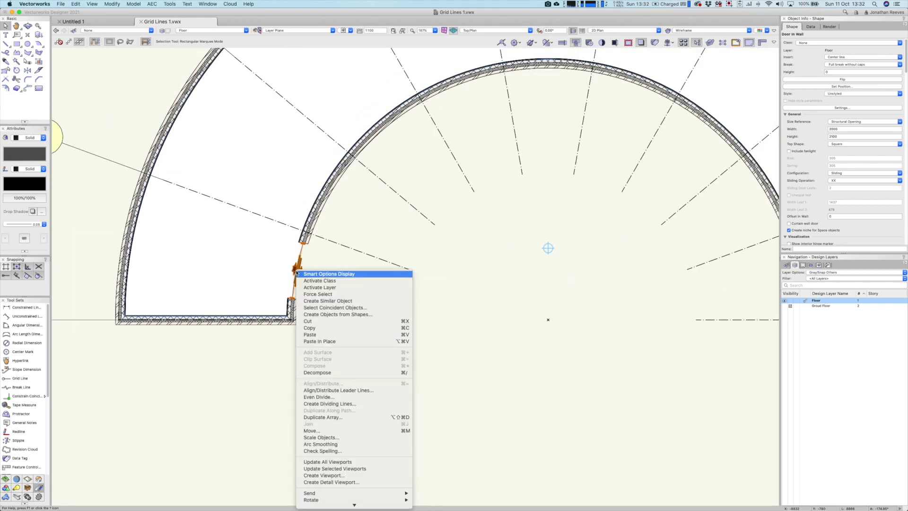
left_click(347, 417)
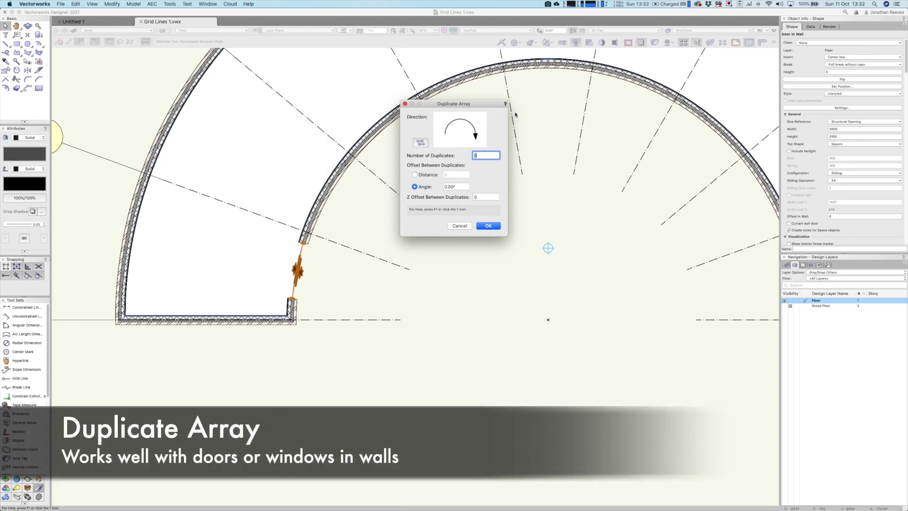
left_click(464, 187)
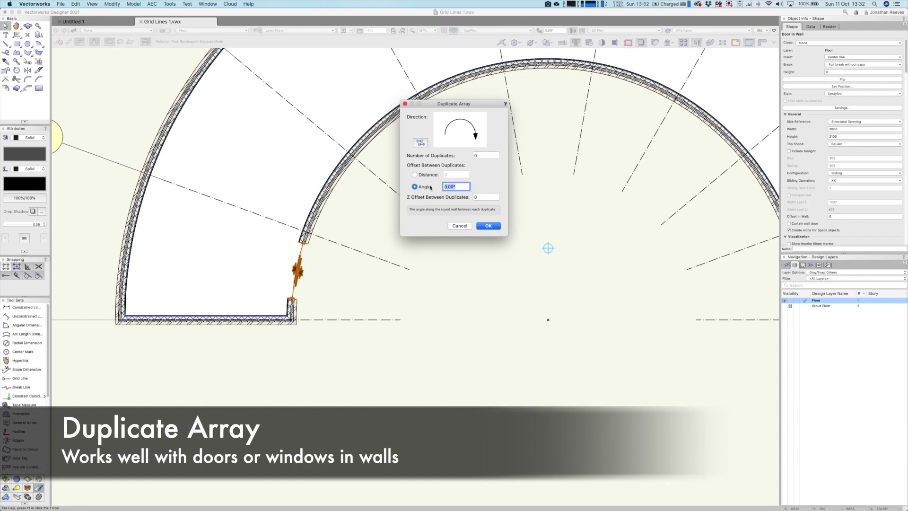
type("20")
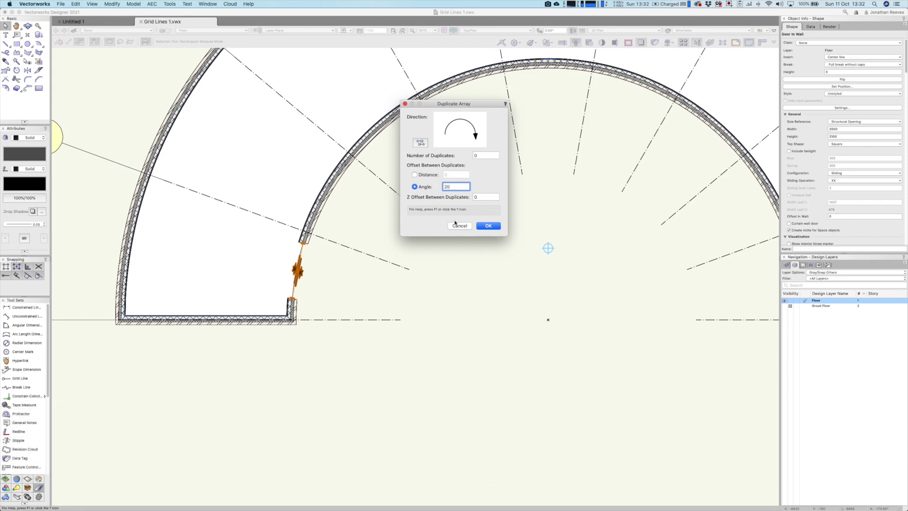
key("Tab")
key("Tab")
left_click(489, 226)
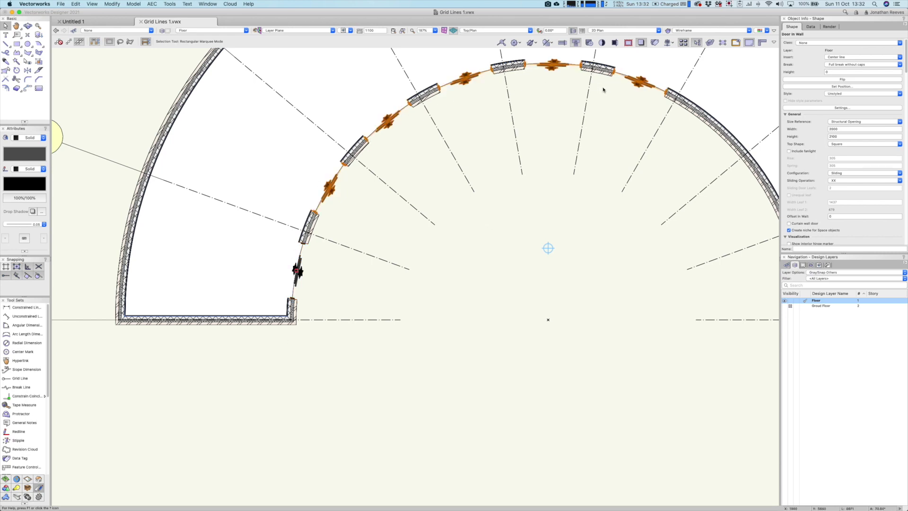
Inspect the row of sliding doors in the inner curved wall in 3D, and return to the Top/Plan view
scroll(439, 408, "down", 5)
middle_click_drag(466, 396, 396, 297)
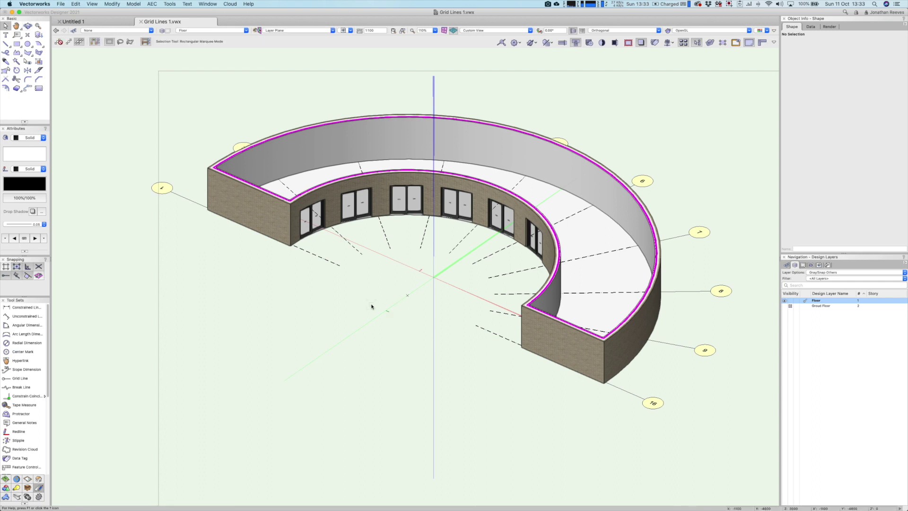
key("F5")
Select the whole radial grid sequence and re-sequence its labels starting from A1
left_click(114, 345)
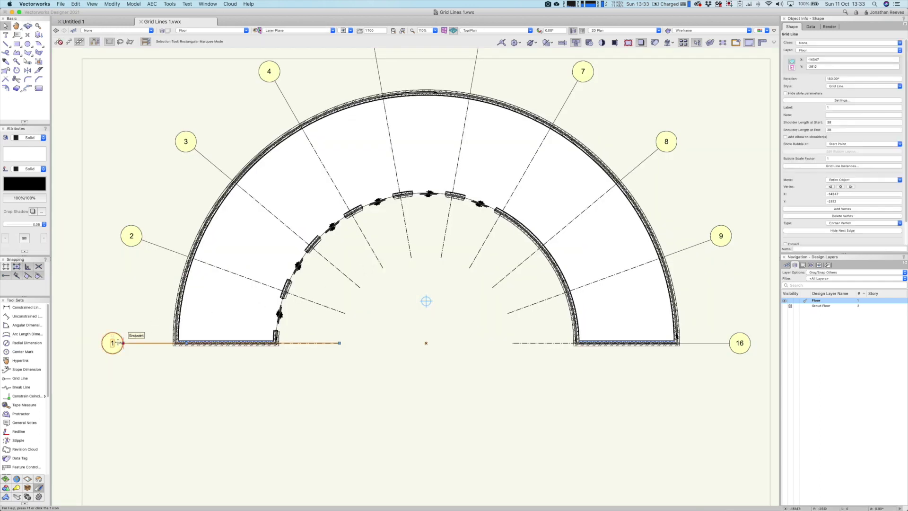
right_click(114, 345)
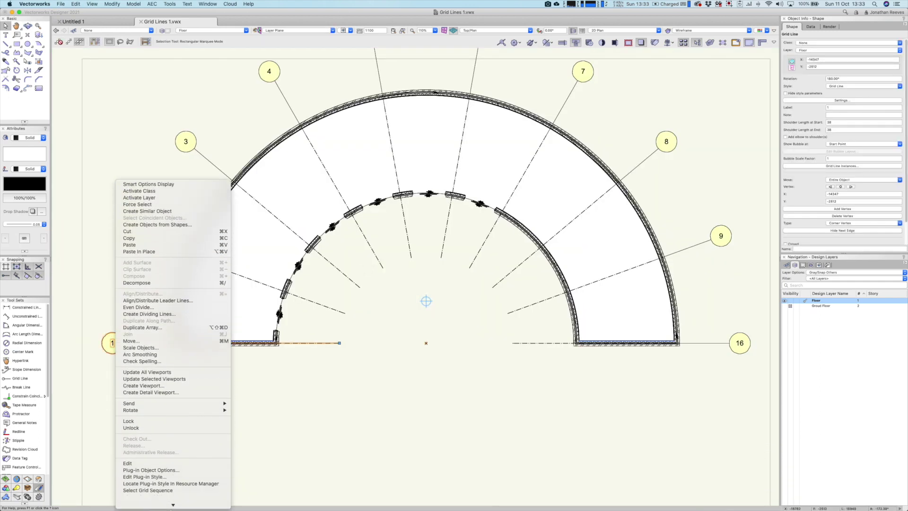
left_click(145, 484)
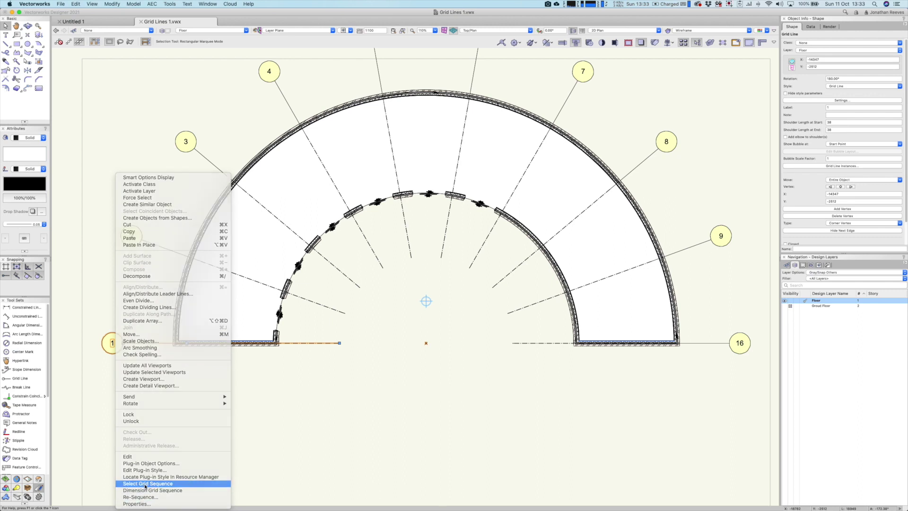
right_click(112, 343)
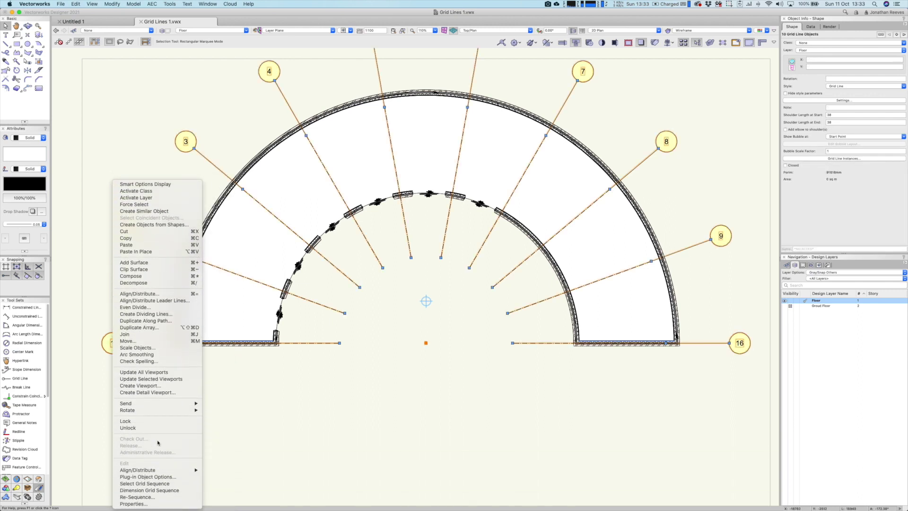
left_click(163, 497)
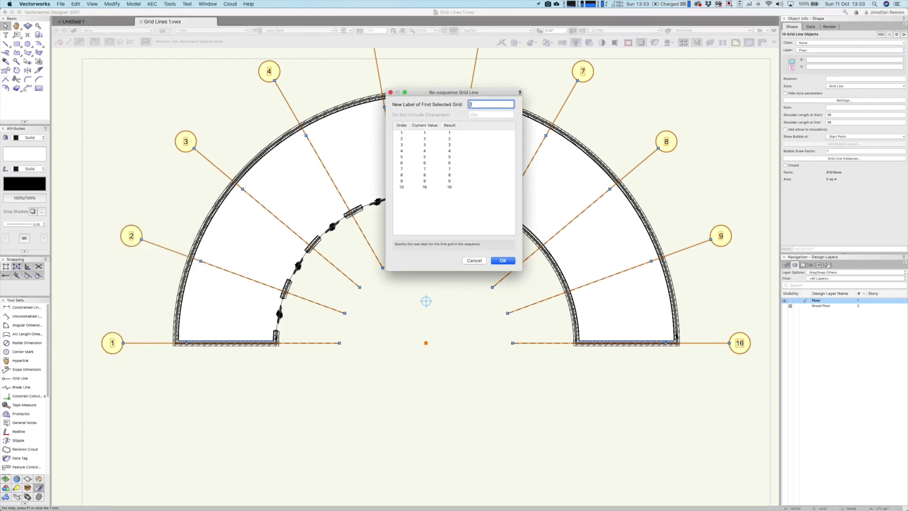
left_click(504, 261)
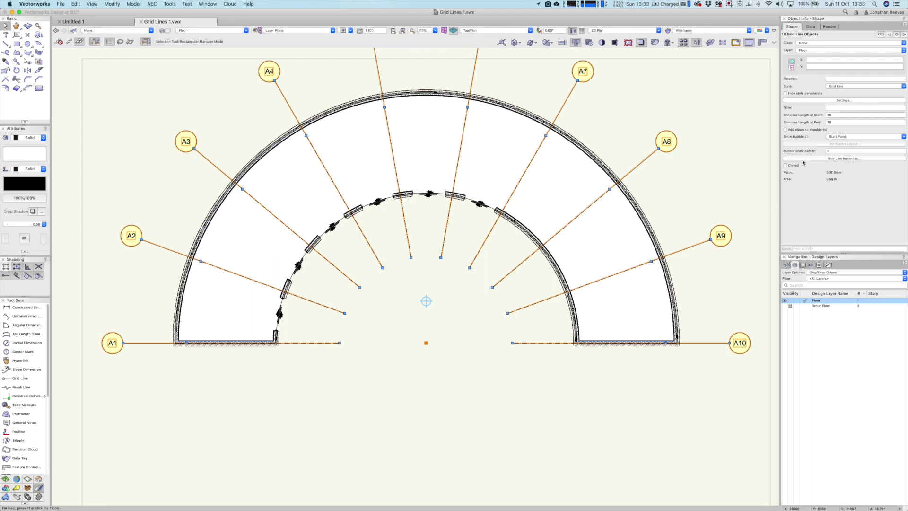
Show bubbles at both ends of the radial grid lines and set their start and end shoulder lengths to 10
left_click(859, 136)
left_click(857, 150)
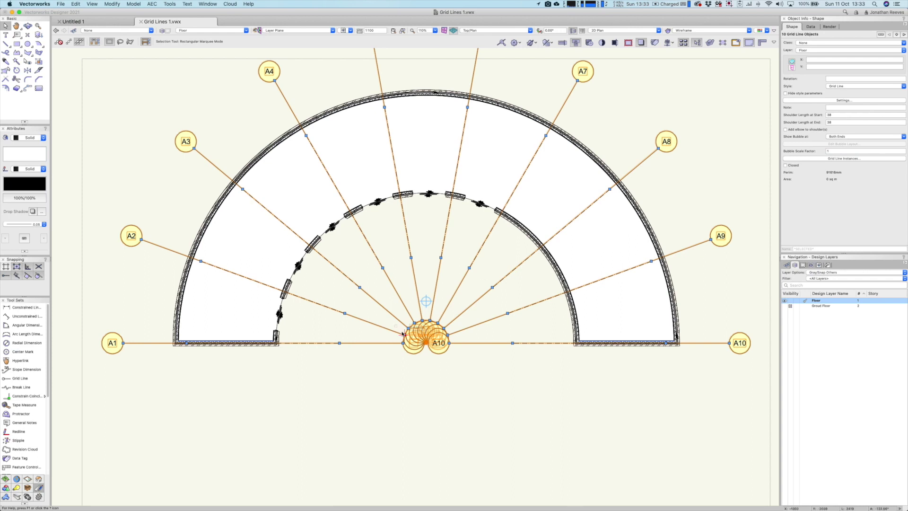
left_click(840, 115)
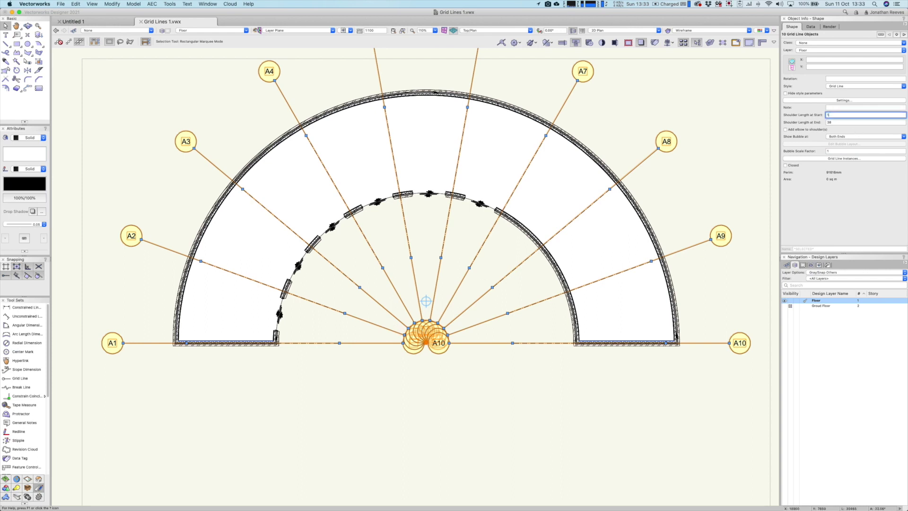
key("Tab")
type("1")
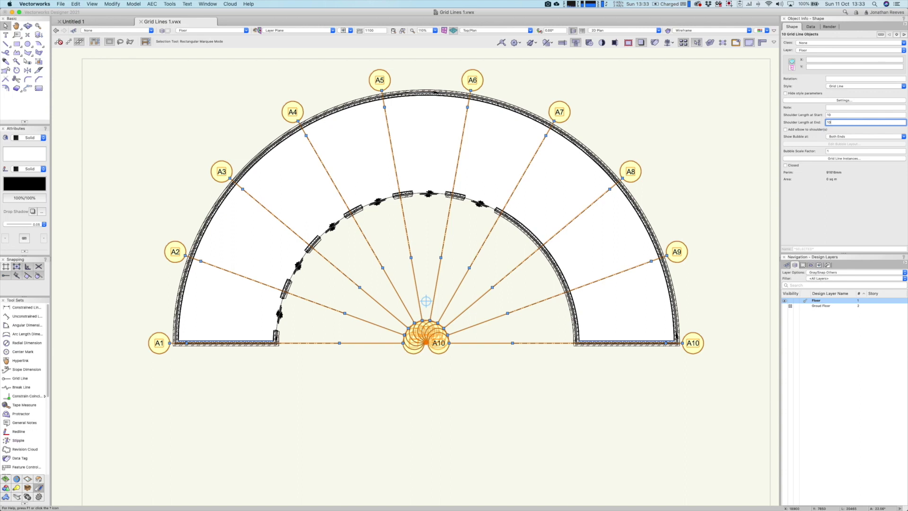
key("Return")
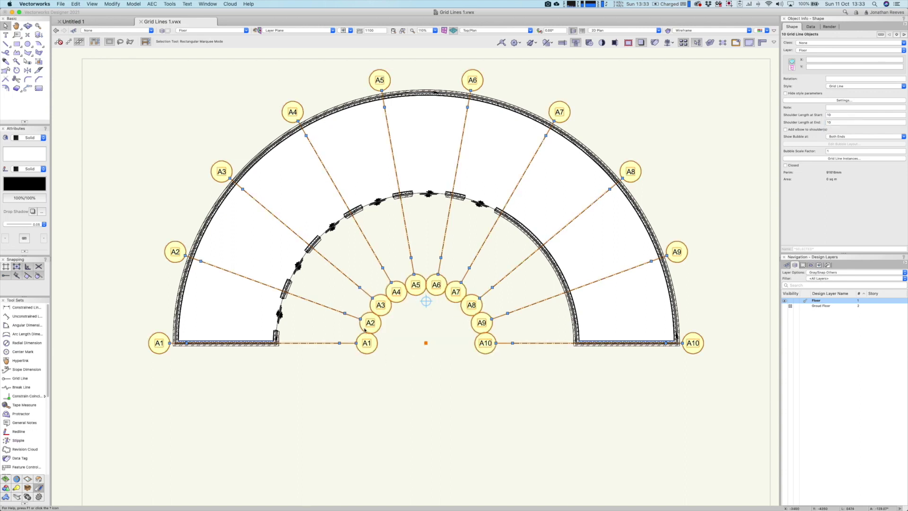
Deselect the grid lines and examine the curved building with its double-ended grid bubbles in 3D
left_click(437, 364)
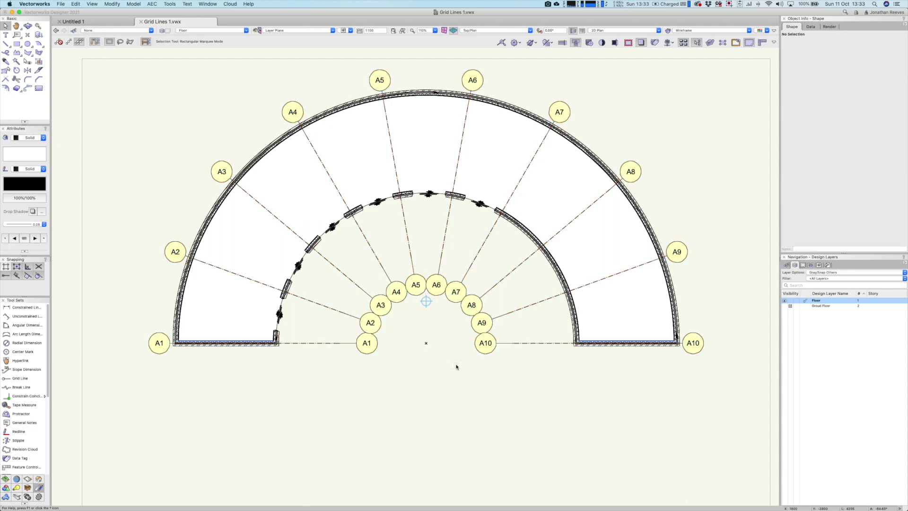
key("shift+c")
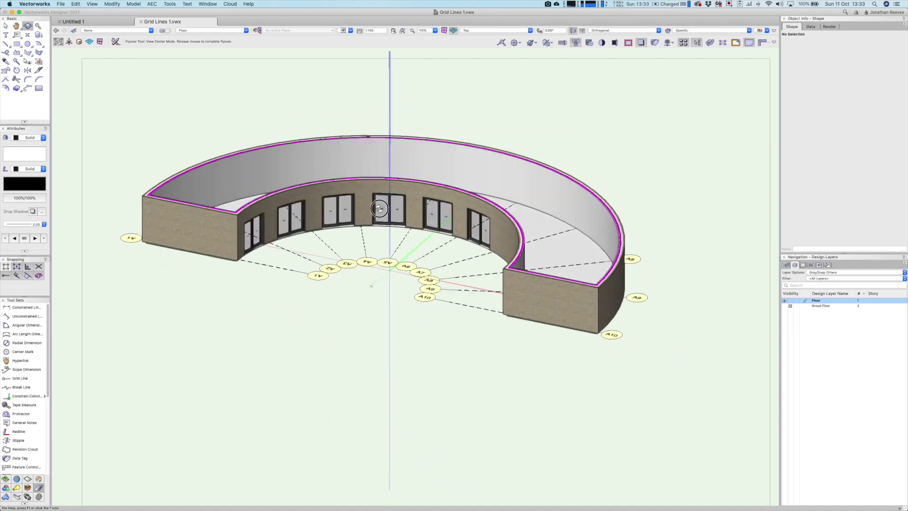